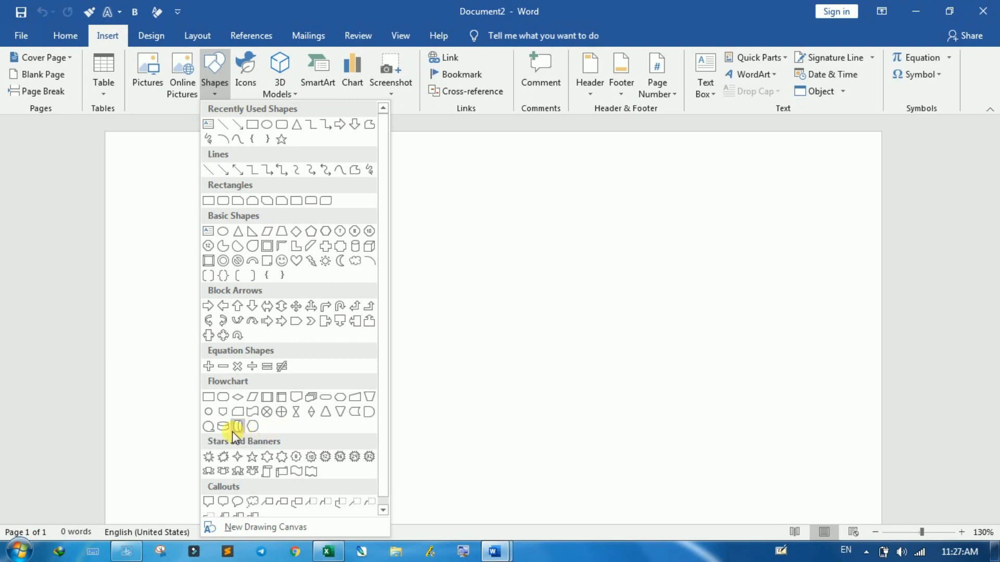
Draw an upright flowchart cylinder shape about 2.8" high and 1.86" wide on the blank page as the mug body
{"action": "left_click", "coordinate": [234, 428]}
{"action": "left_click_drag", "start_coordinate": [279, 219], "coordinate": [449, 473]}
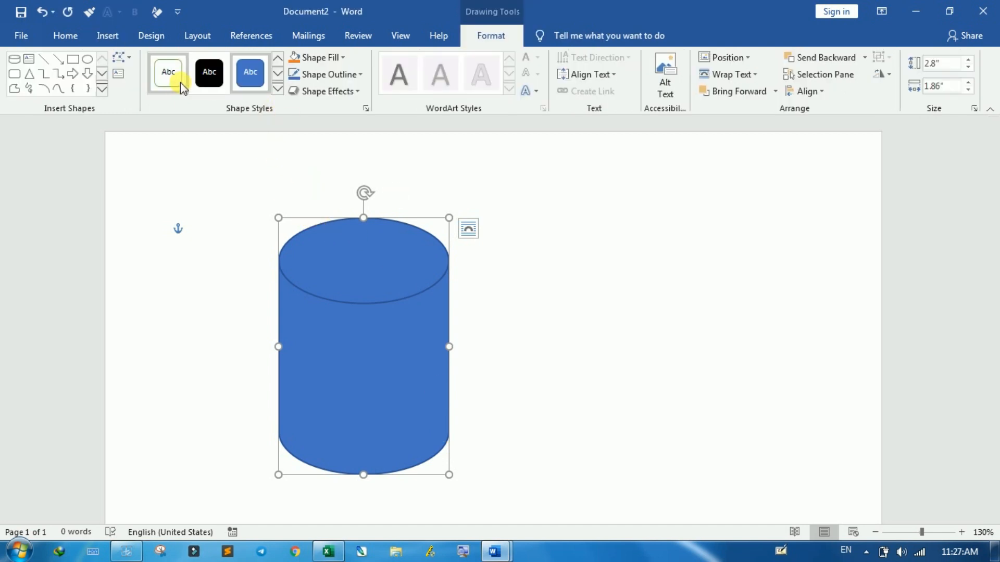
Draw a block arc about 0.89" by 1.44", rotate it a quarter turn clockwise and attach it to the cylinder's right side as a handle
{"action": "left_click", "coordinate": [100, 89]}
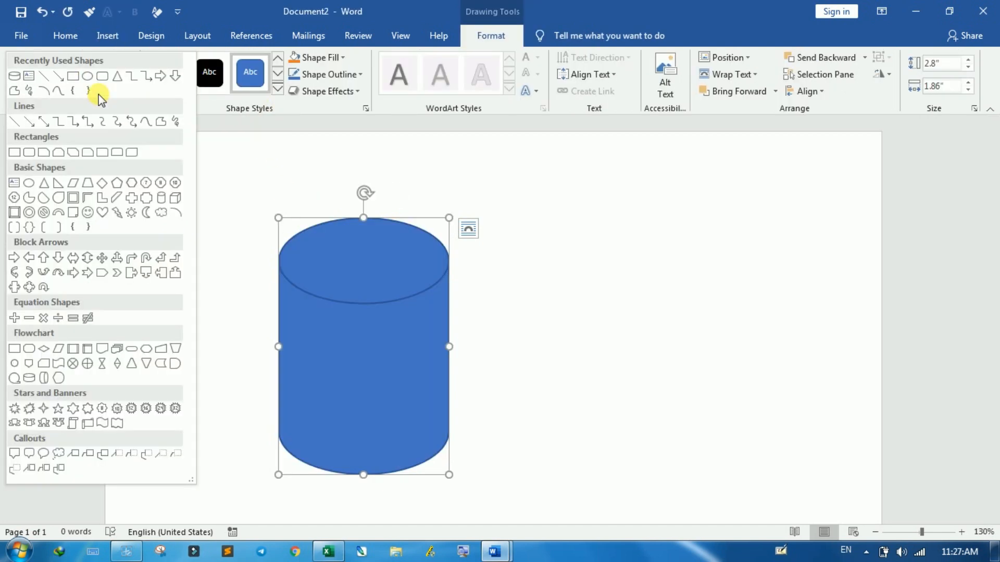
{"action": "left_click", "coordinate": [60, 212]}
{"action": "left_click_drag", "start_coordinate": [477, 300], "coordinate": [611, 383]}
{"action": "left_click_drag", "start_coordinate": [545, 276], "coordinate": [628, 352]}
{"action": "left_click_drag", "start_coordinate": [590, 323], "coordinate": [485, 335]}
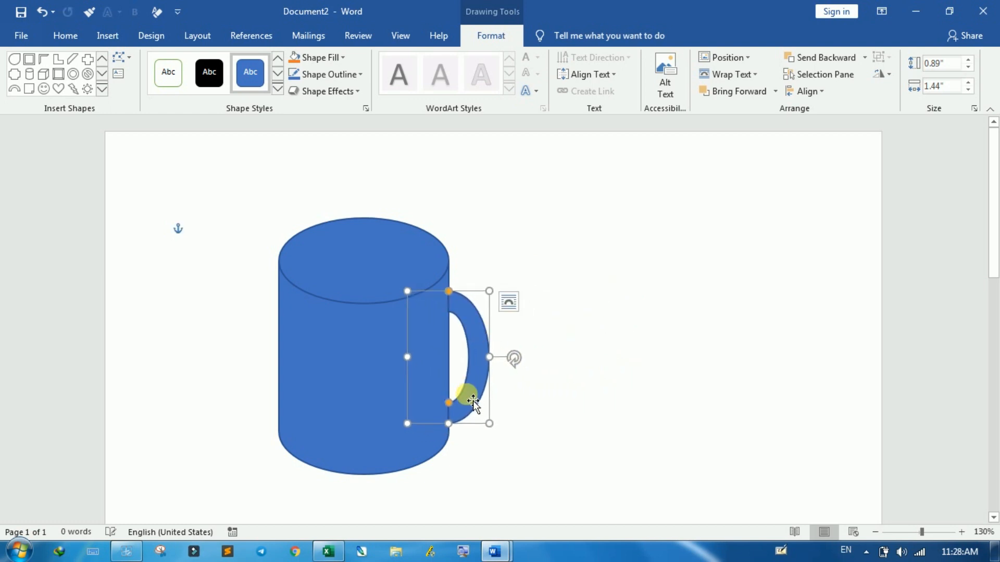
Resize the handle to about 1.04" by 1.33", thin its arc and tilt it slightly so both ends meet the mug's side
{"action": "left_click_drag", "start_coordinate": [449, 422], "coordinate": [448, 411]}
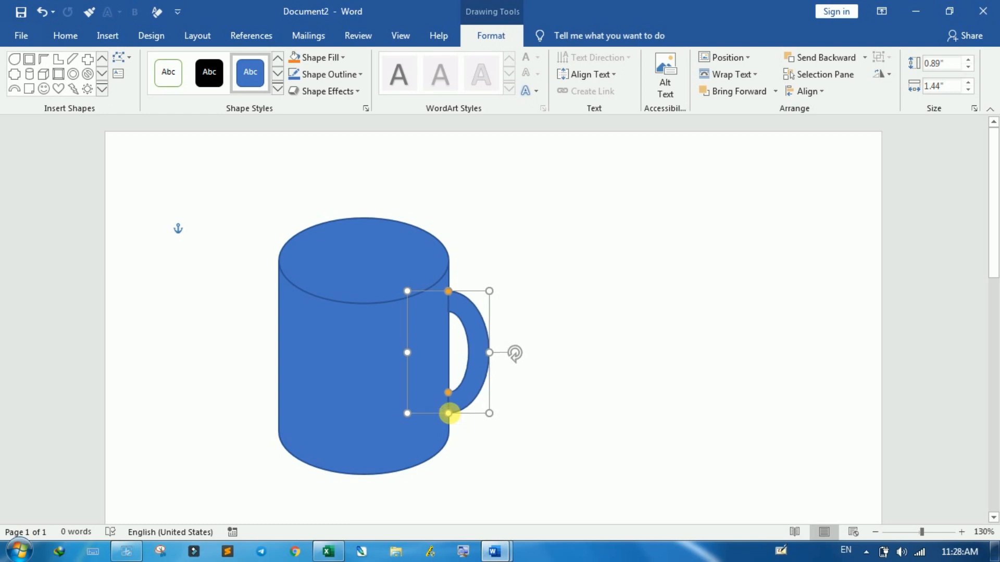
{"action": "left_click_drag", "start_coordinate": [490, 352], "coordinate": [503, 353]}
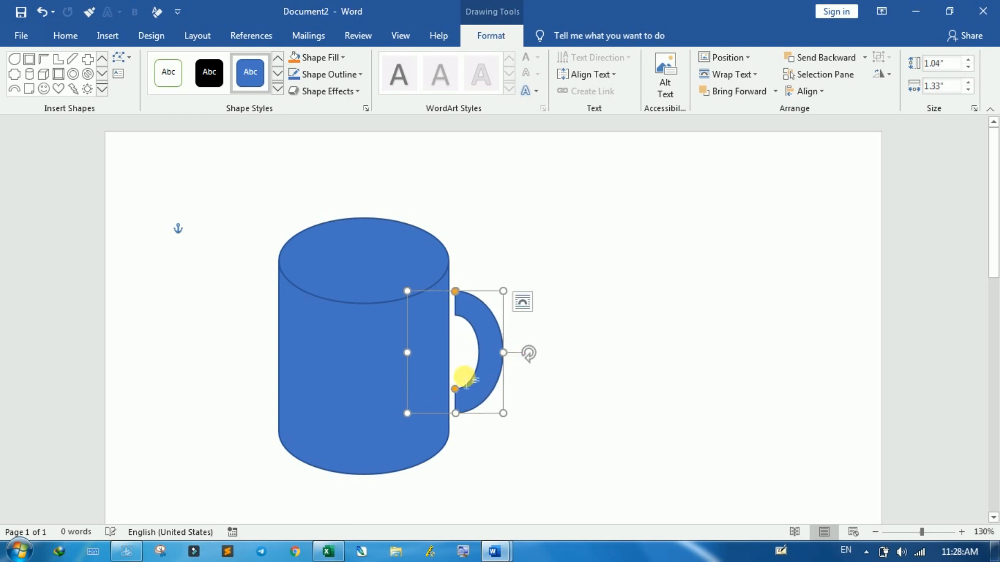
{"action": "left_click_drag", "start_coordinate": [458, 389], "coordinate": [453, 394]}
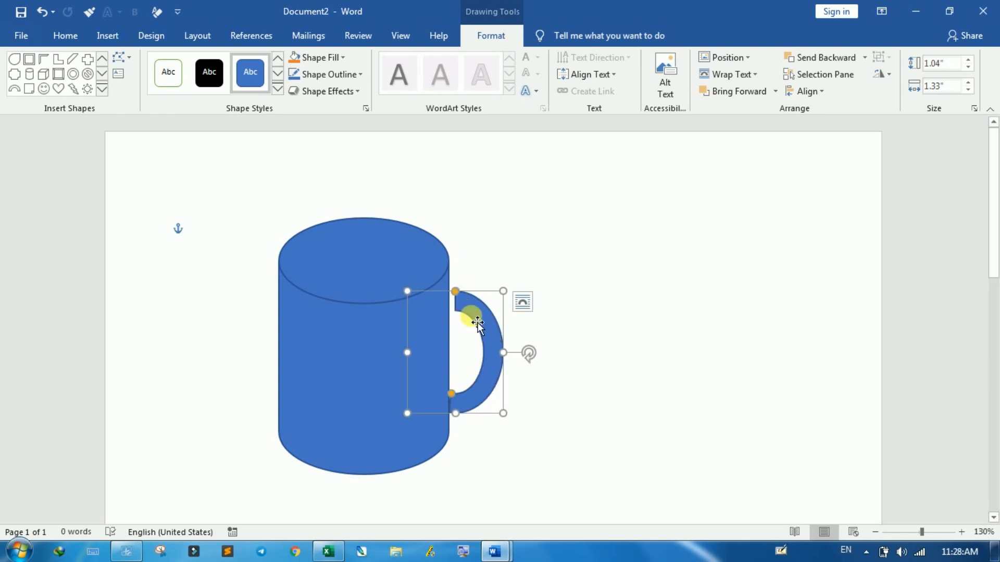
{"action": "left_click_drag", "start_coordinate": [535, 363], "coordinate": [526, 350]}
{"action": "left_click_drag", "start_coordinate": [493, 386], "coordinate": [491, 387]}
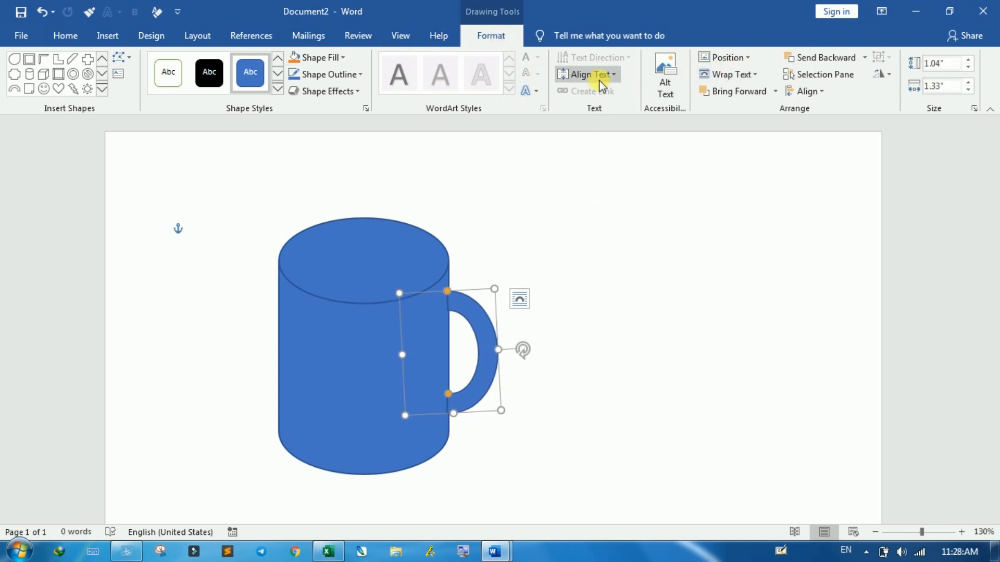
Remove the outline from the mug's handle
{"action": "left_click", "coordinate": [348, 77]}
{"action": "left_click", "coordinate": [308, 211]}
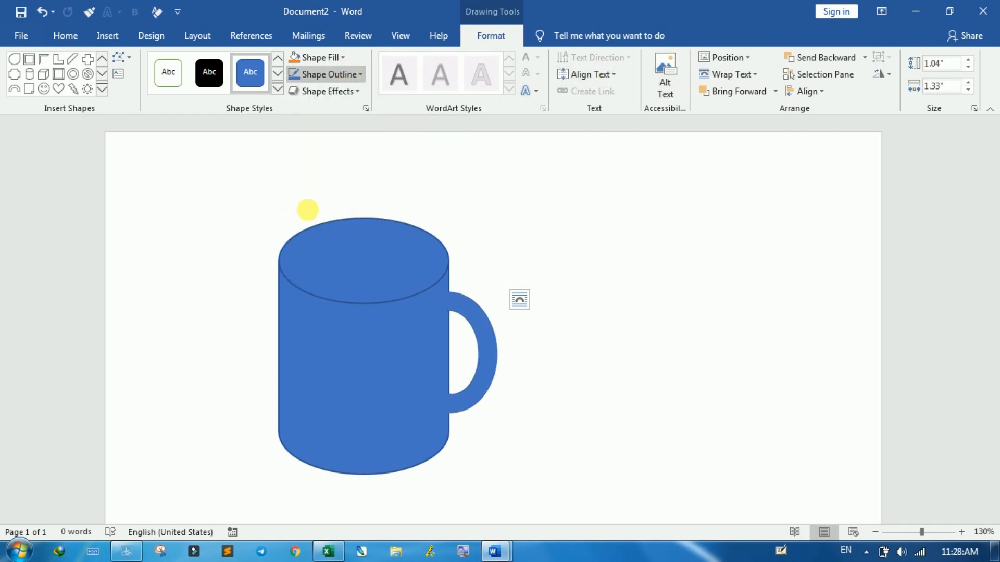
{"action": "left_click", "coordinate": [342, 352]}
{"action": "left_click", "coordinate": [524, 350]}
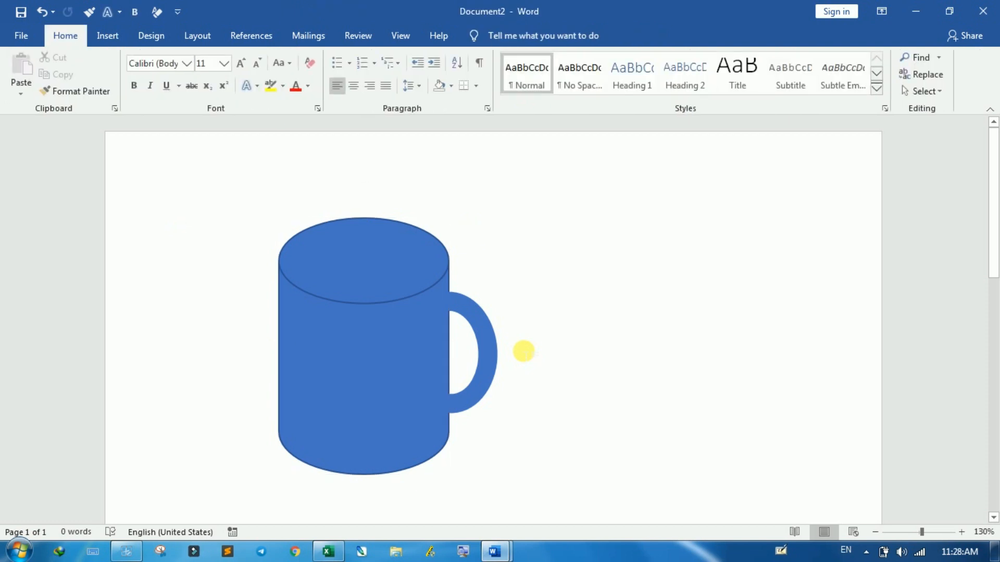
Draw an oval inside the mug's top face and adjust it to about 0.81" high and 1.66" wide as the inner rim
{"action": "left_click", "coordinate": [410, 290]}
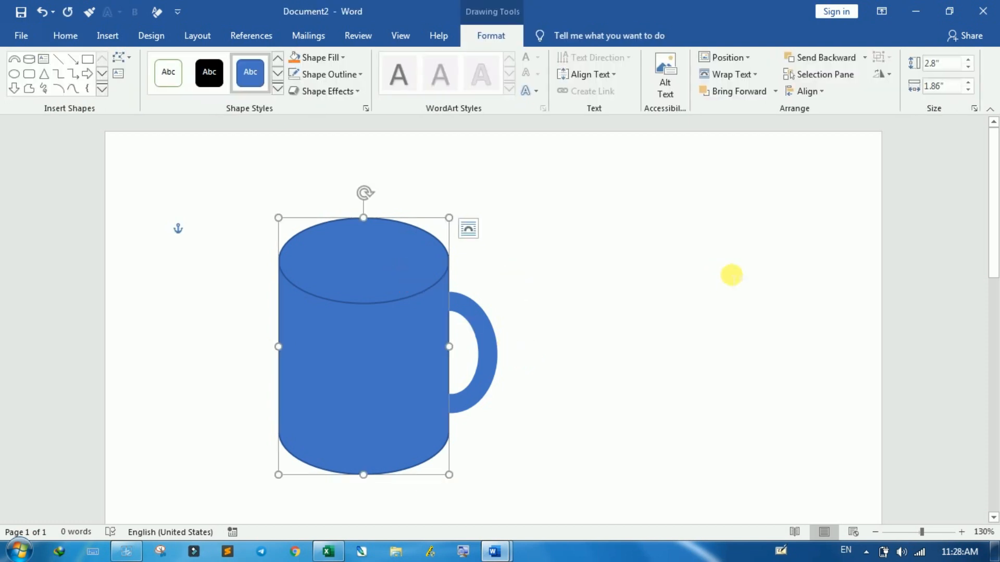
{"action": "left_click", "coordinate": [14, 74]}
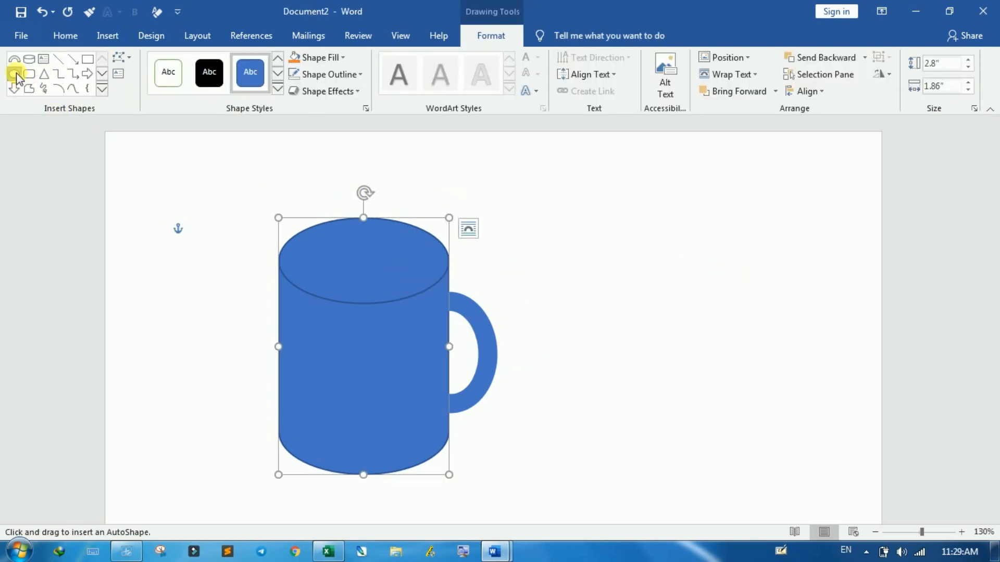
{"action": "mouse_move", "coordinate": [289, 226]}
{"action": "left_mouse_down"}
{"action": "mouse_move", "coordinate": [313, 284]}
{"action": "mouse_move", "coordinate": [458, 241]}
{"action": "mouse_move", "coordinate": [440, 298]}
{"action": "left_mouse_up"}
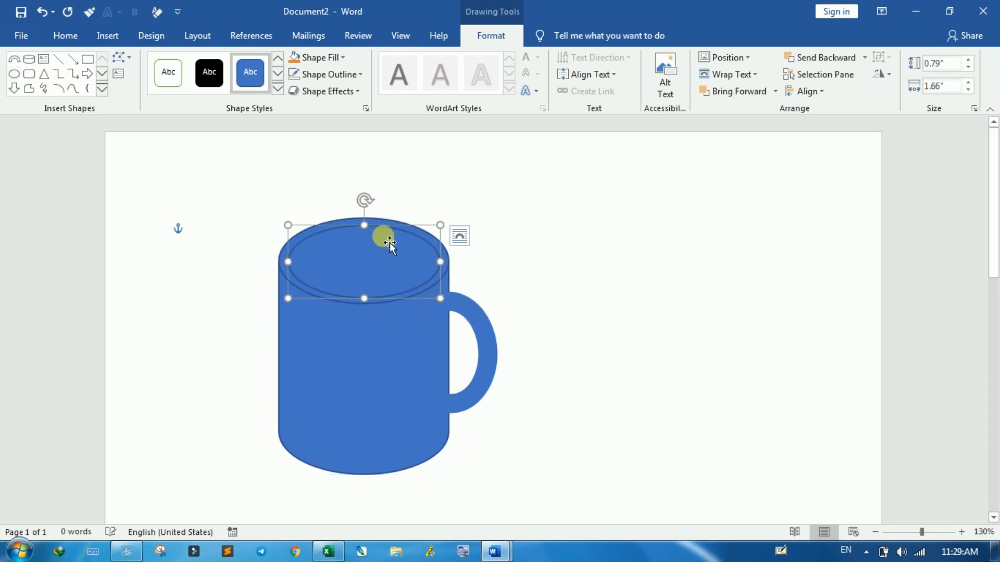
{"action": "left_click_drag", "start_coordinate": [367, 222], "coordinate": [367, 218]}
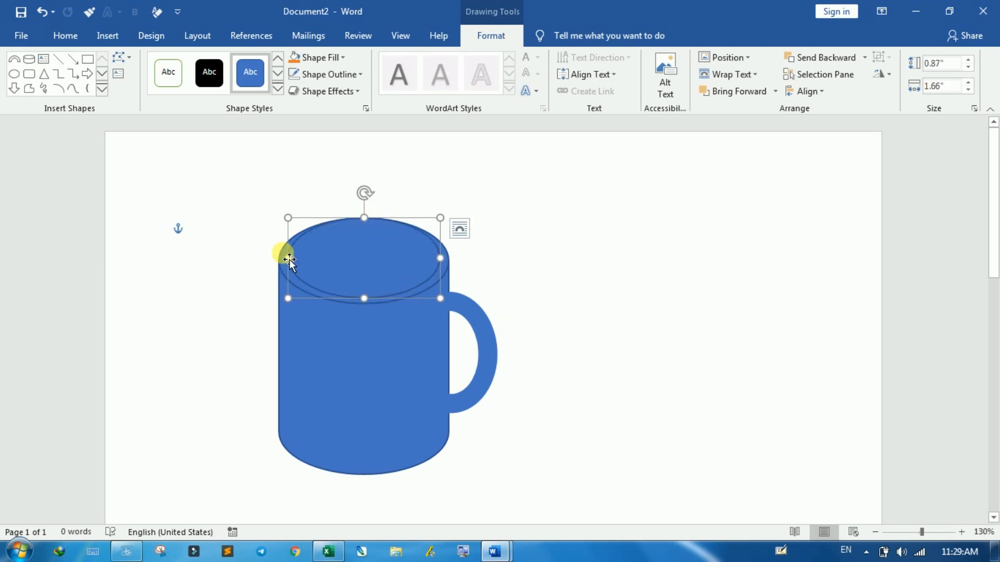
{"action": "mouse_move", "coordinate": [298, 260]}
{"action": "left_mouse_down"}
{"action": "mouse_move", "coordinate": [279, 258]}
{"action": "mouse_move", "coordinate": [298, 271]}
{"action": "mouse_move", "coordinate": [288, 270]}
{"action": "left_mouse_up"}
{"action": "left_click_drag", "start_coordinate": [366, 219], "coordinate": [383, 226]}
{"action": "left_click_drag", "start_coordinate": [284, 264], "coordinate": [287, 261]}
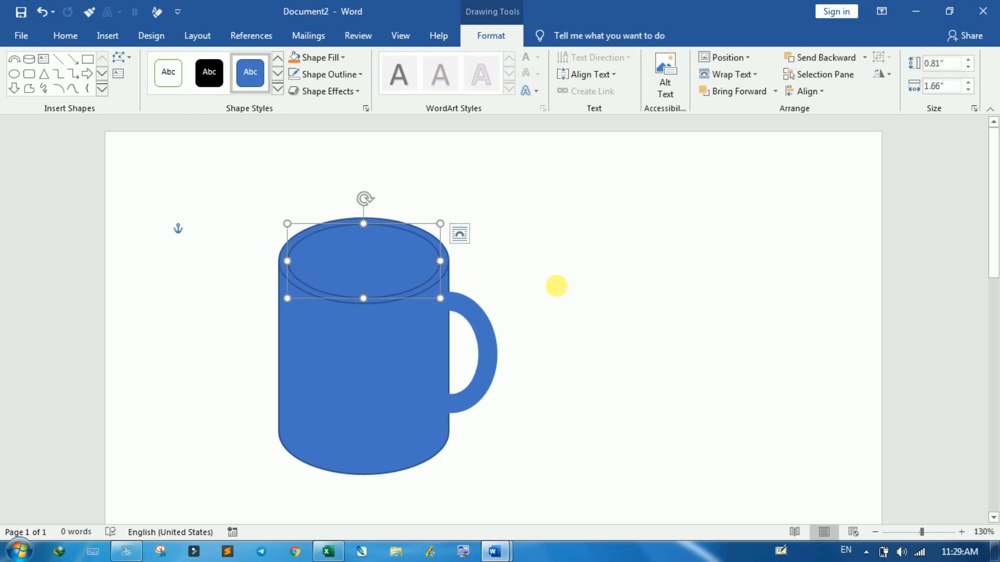
Fill the inner oval with the light gradient variation that radiates from the centre
{"action": "left_click", "coordinate": [338, 62]}
{"action": "mouse_move", "coordinate": [348, 241]}
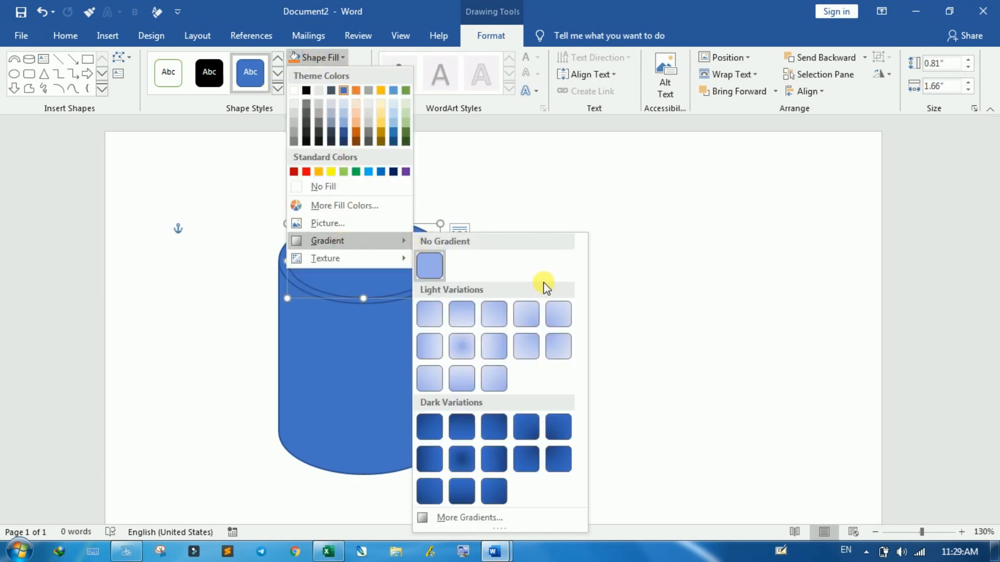
{"action": "left_click", "coordinate": [473, 349]}
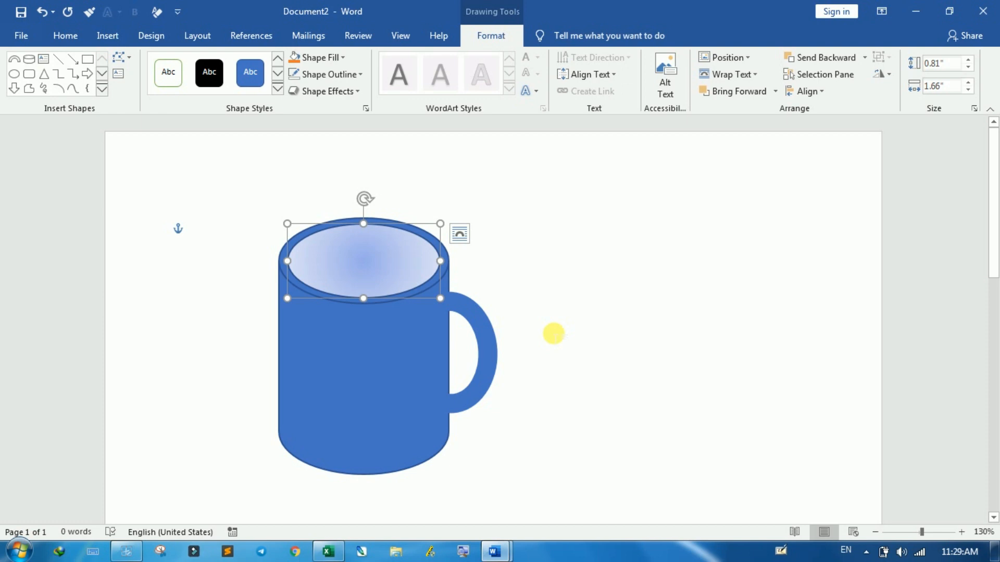
{"action": "left_click", "coordinate": [554, 334]}
Open the picture fill options for the mug's cylinder body
{"action": "left_click", "coordinate": [417, 386]}
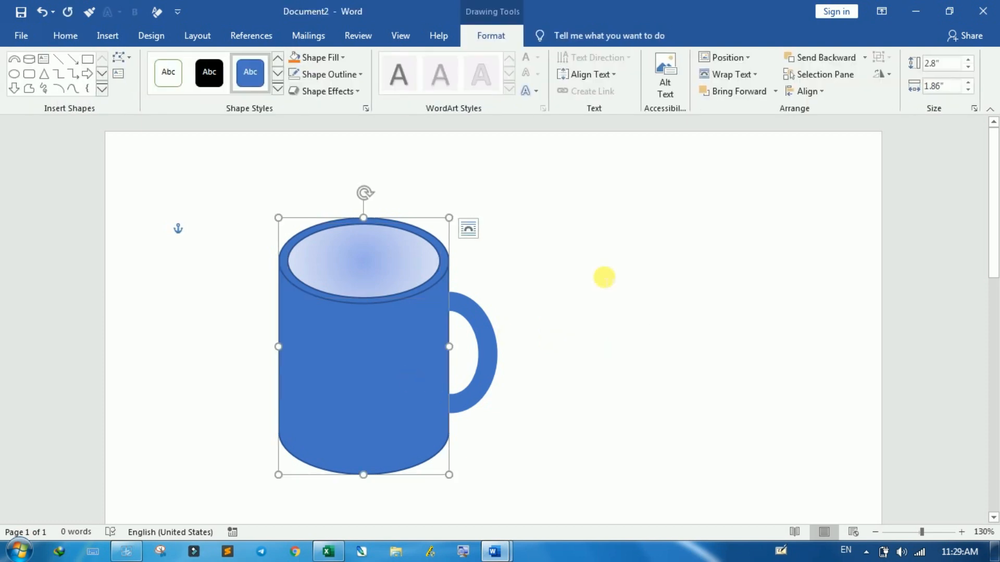
{"action": "left_click", "coordinate": [343, 58]}
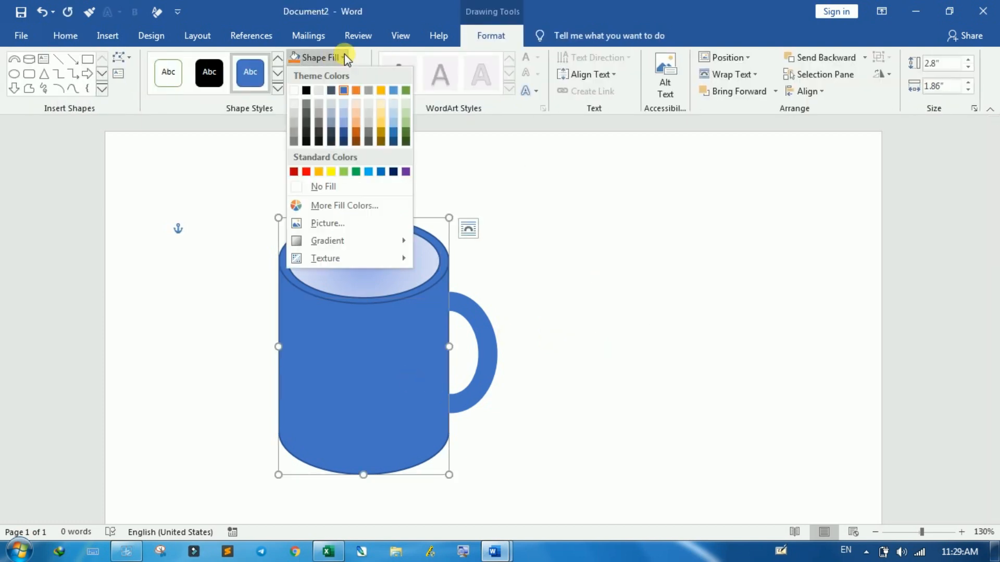
{"action": "mouse_move", "coordinate": [353, 241]}
{"action": "left_click", "coordinate": [345, 223]}
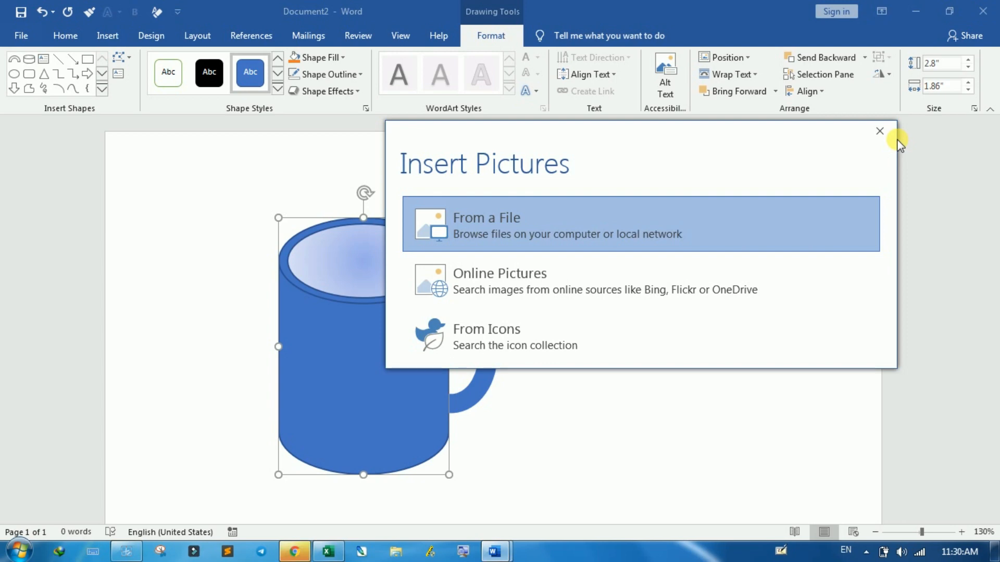
Switch to Chrome, search Google for "flowers image" and show the image results
{"action": "left_click", "coordinate": [295, 551]}
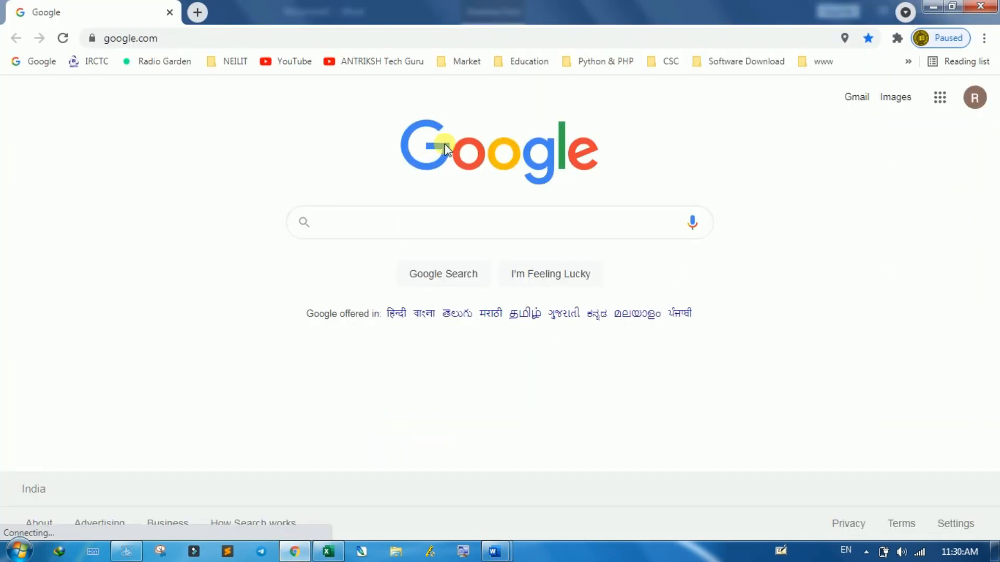
{"action": "left_click", "coordinate": [388, 228]}
{"action": "type", "text": "fl"}
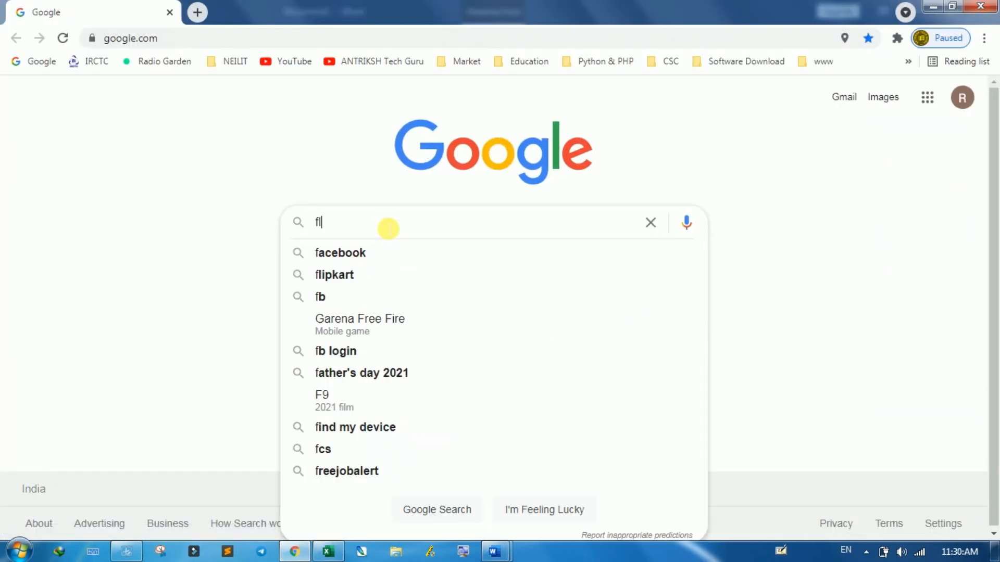
{"action": "type", "text": "ower"}
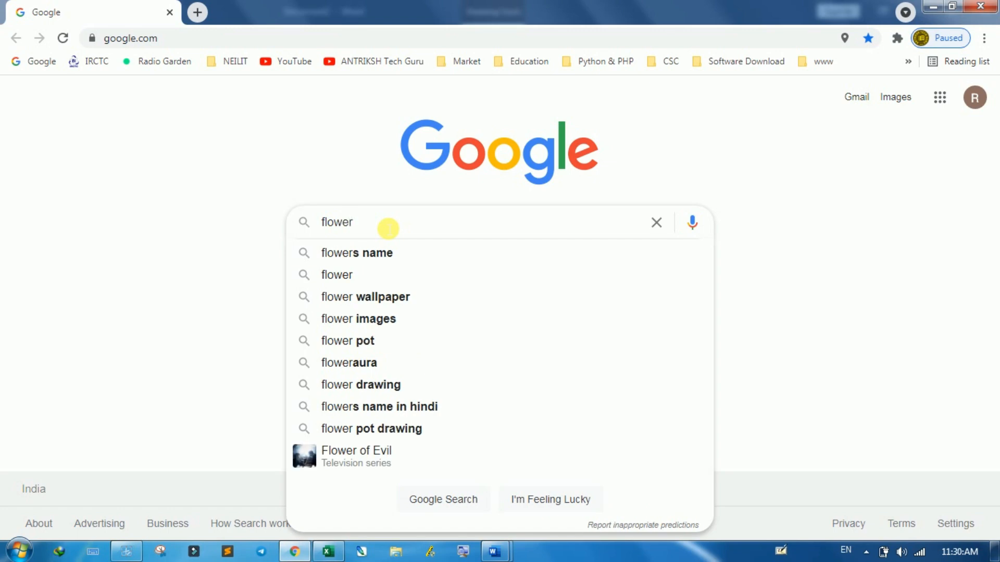
{"action": "type", "text": "s"}
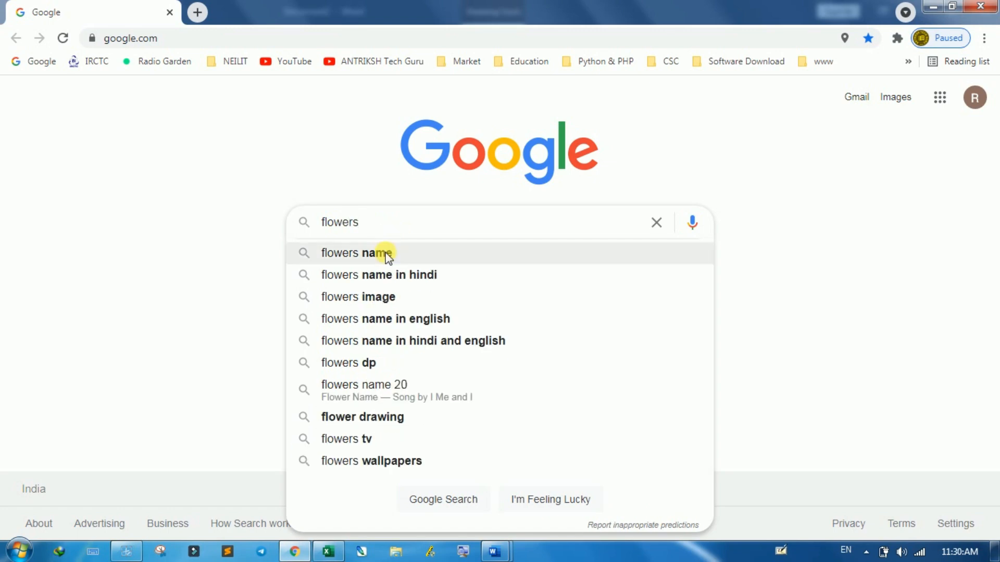
{"action": "left_click", "coordinate": [391, 299]}
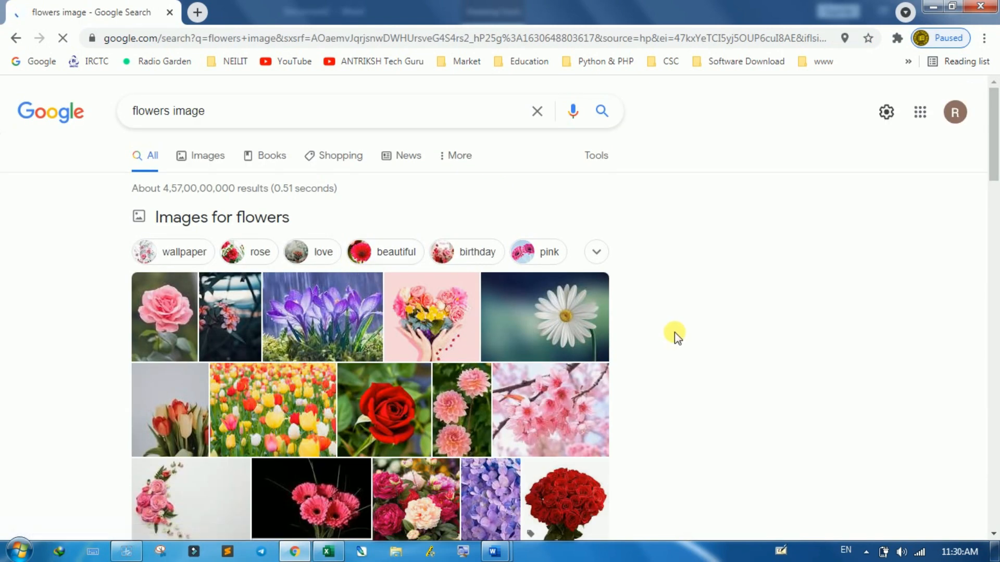
{"action": "scroll", "coordinate": [676, 336], "scroll_direction": "down", "scroll_amount": 3}
{"action": "scroll", "coordinate": [674, 333], "scroll_direction": "up", "scroll_amount": 1}
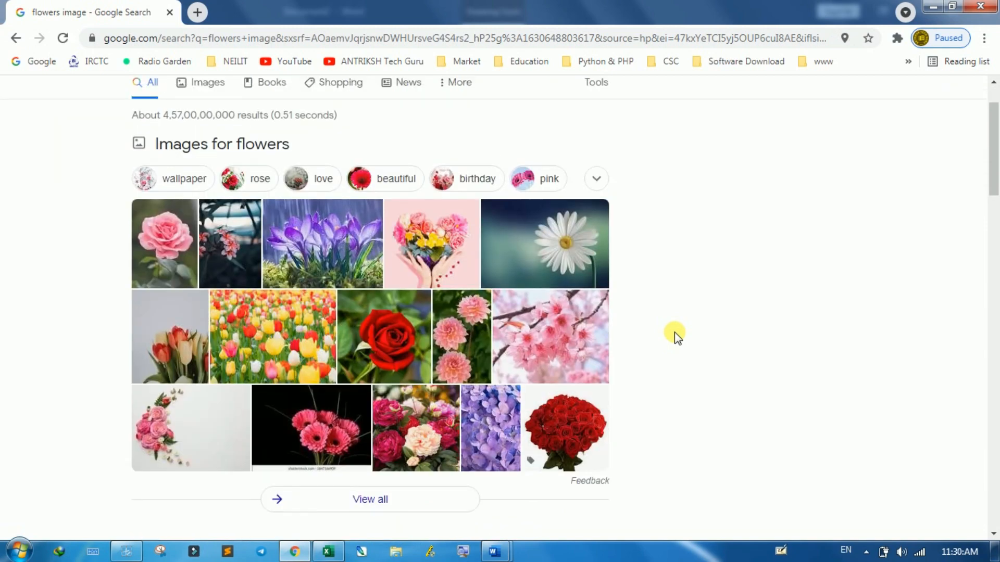
{"action": "scroll", "coordinate": [674, 333], "scroll_direction": "up", "scroll_amount": 1}
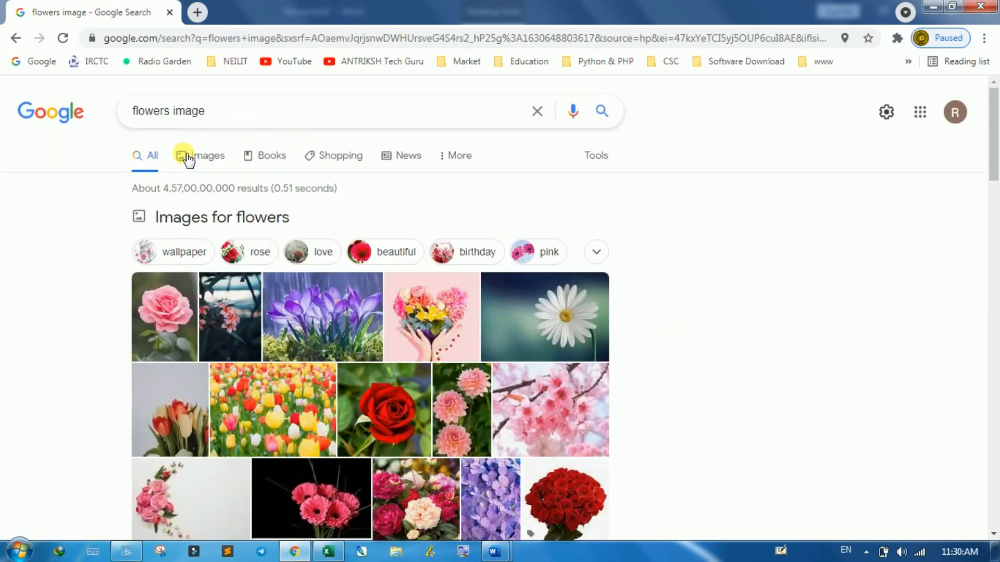
{"action": "left_click", "coordinate": [193, 157]}
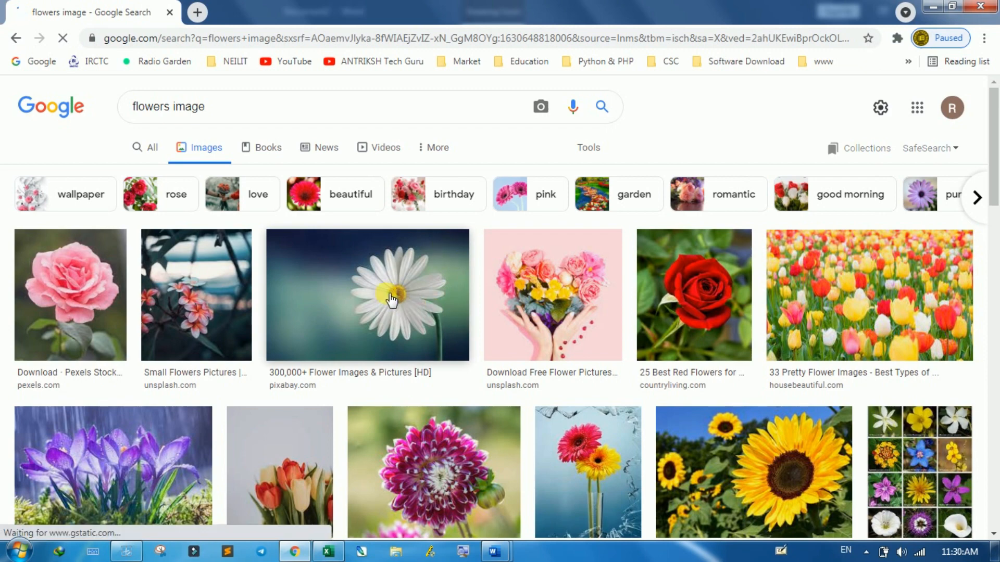
Start saving the white daisy image, creating and opening a new folder named IMG on the Desktop as its destination
{"action": "right_click", "coordinate": [377, 292]}
{"action": "left_click", "coordinate": [448, 446]}
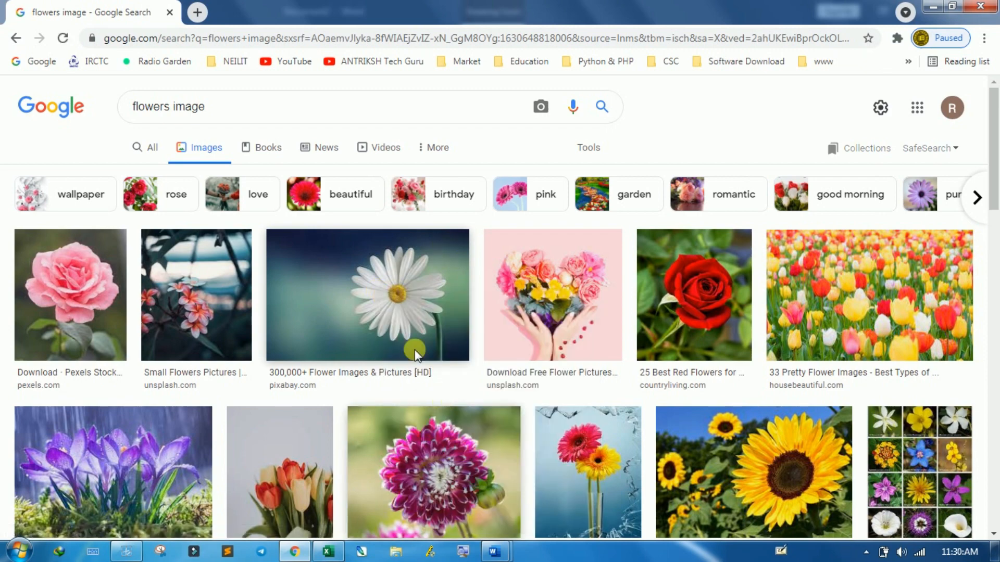
{"action": "left_click", "coordinate": [52, 99]}
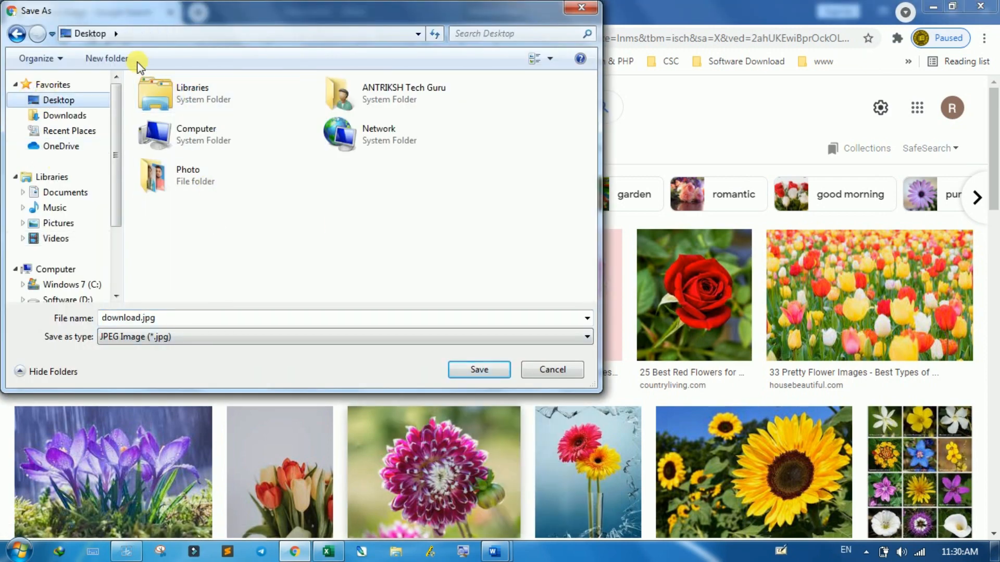
{"action": "left_click", "coordinate": [115, 58]}
{"action": "type", "text": "IMG"}
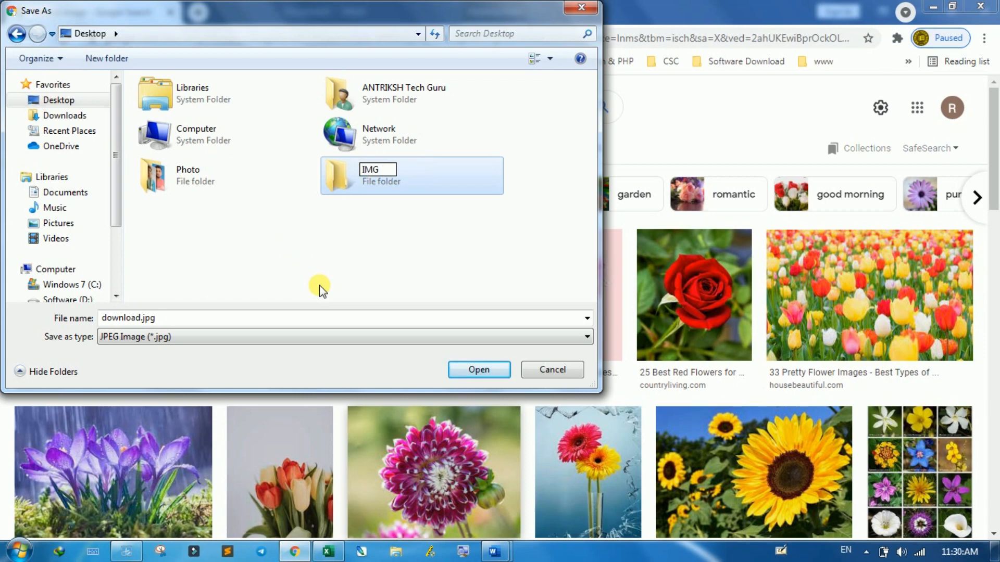
{"action": "key", "text": "Return"}
{"action": "key", "text": "Return"}
Name the daisy image F and save it as a JPEG in the IMG folder
{"action": "double_click", "coordinate": [139, 318]}
{"action": "type", "text": "F"}
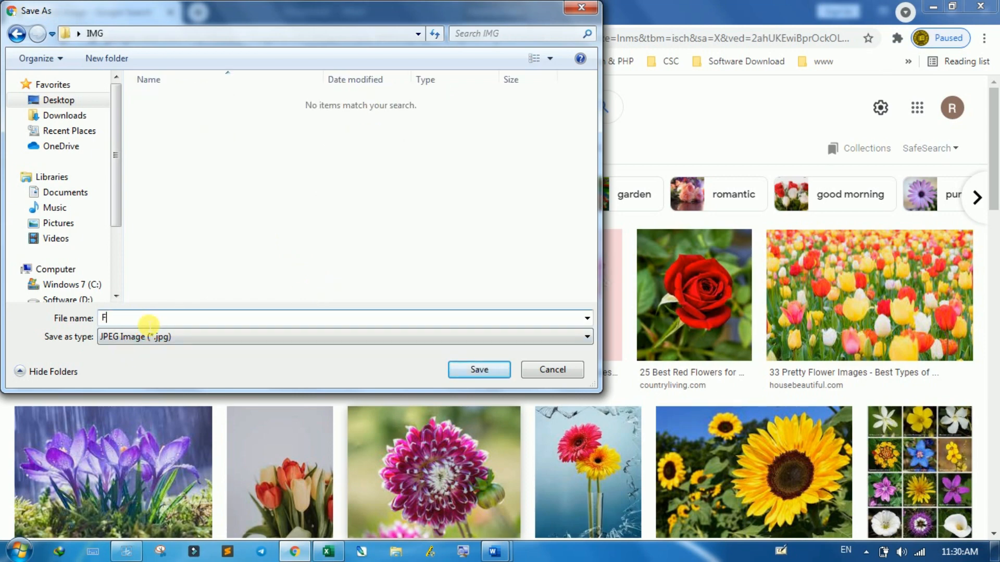
{"action": "left_click", "coordinate": [483, 368]}
Save the pink rose image as F2 in the IMG folder
{"action": "right_click", "coordinate": [66, 314]}
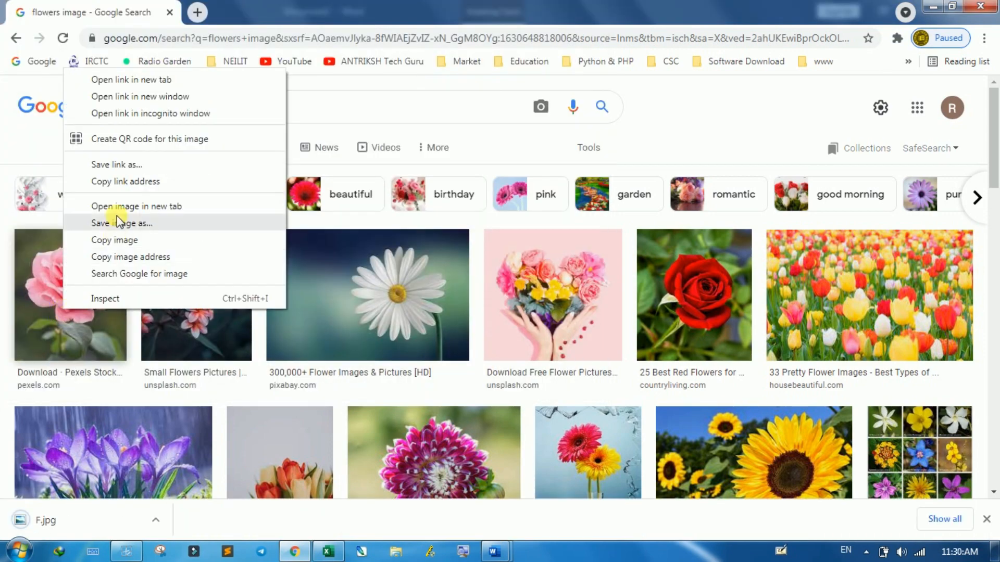
{"action": "left_click", "coordinate": [130, 223]}
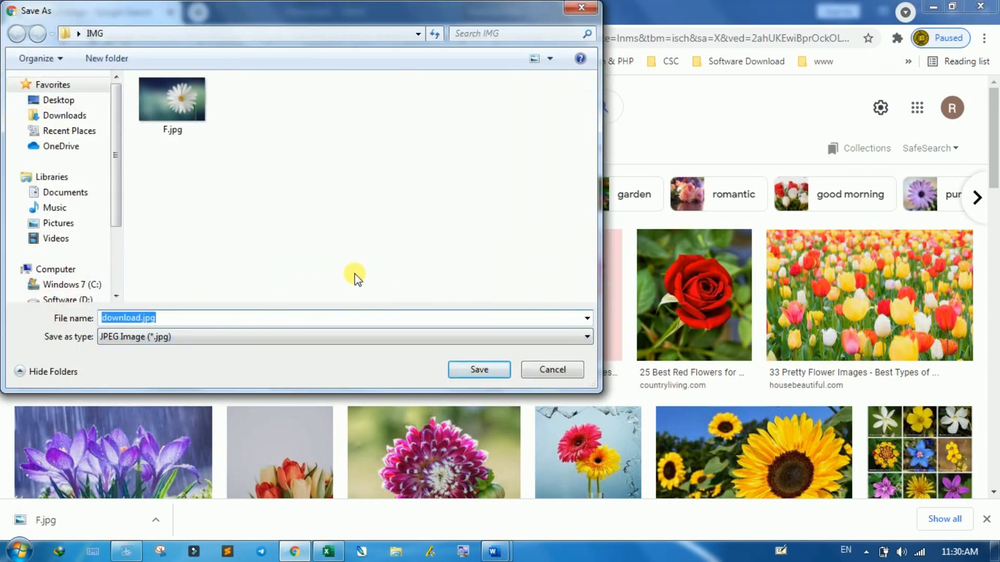
{"action": "type", "text": "F2"}
{"action": "left_click", "coordinate": [503, 370]}
Save the image of the white bicycle planter with pink roses as F3 in the IMG folder
{"action": "scroll", "coordinate": [653, 361], "scroll_direction": "down", "scroll_amount": 2}
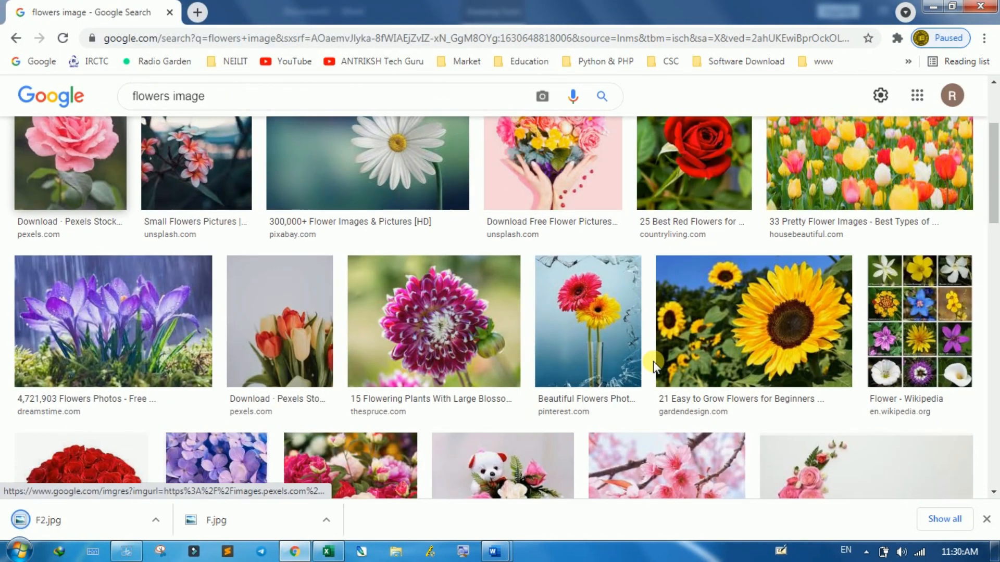
{"action": "scroll", "coordinate": [653, 361], "scroll_direction": "down", "scroll_amount": 7}
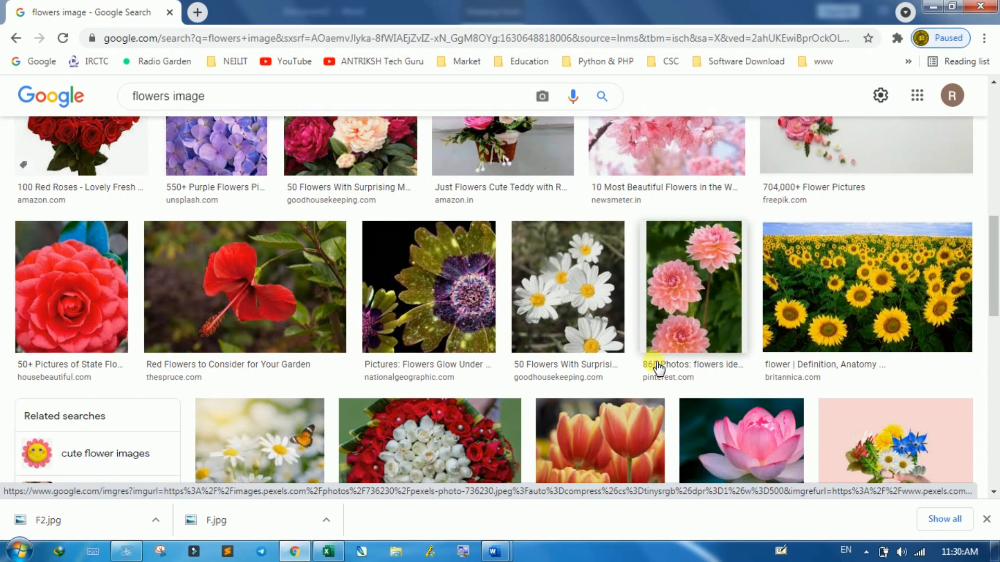
{"action": "scroll", "coordinate": [658, 369], "scroll_direction": "down", "scroll_amount": 1}
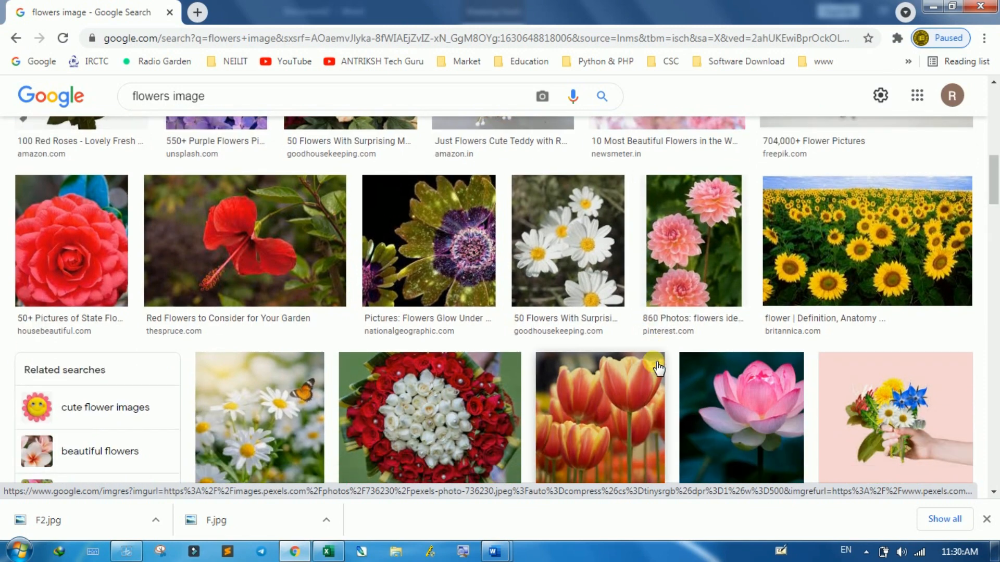
{"action": "scroll", "coordinate": [659, 369], "scroll_direction": "down", "scroll_amount": 2}
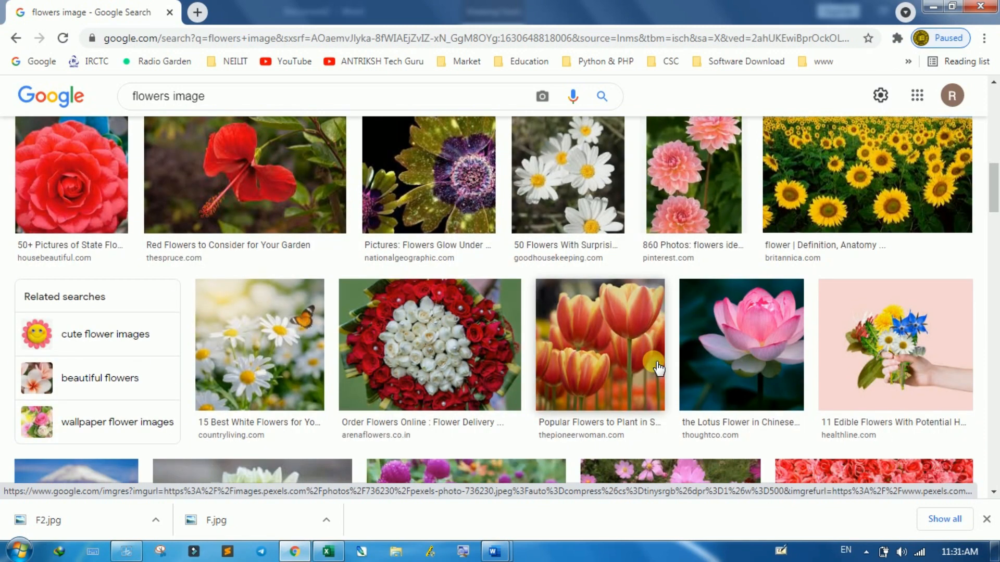
{"action": "scroll", "coordinate": [659, 369], "scroll_direction": "down", "scroll_amount": 2}
{"action": "scroll", "coordinate": [659, 368], "scroll_direction": "down", "scroll_amount": 8}
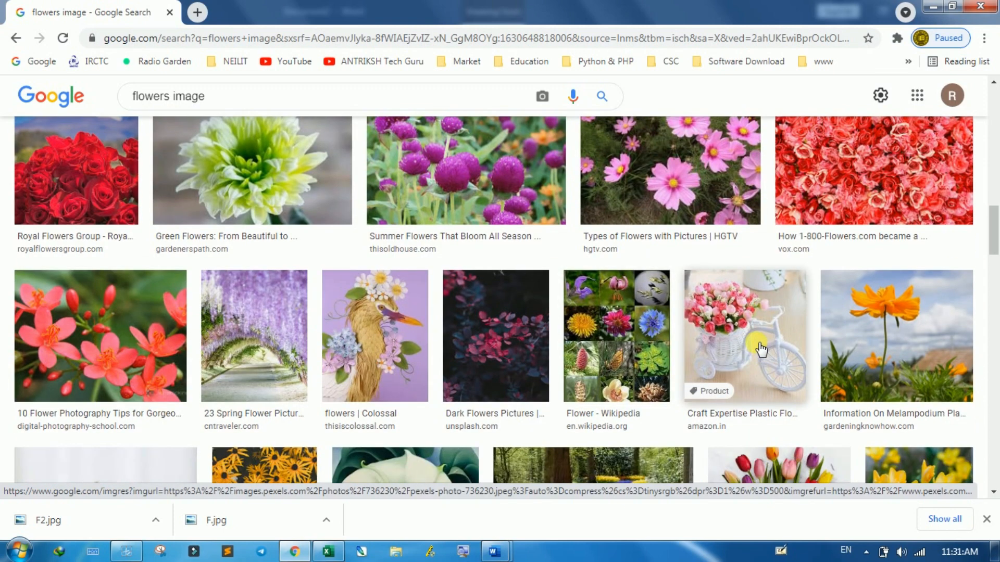
{"action": "right_click", "coordinate": [761, 350]}
{"action": "left_click", "coordinate": [783, 254]}
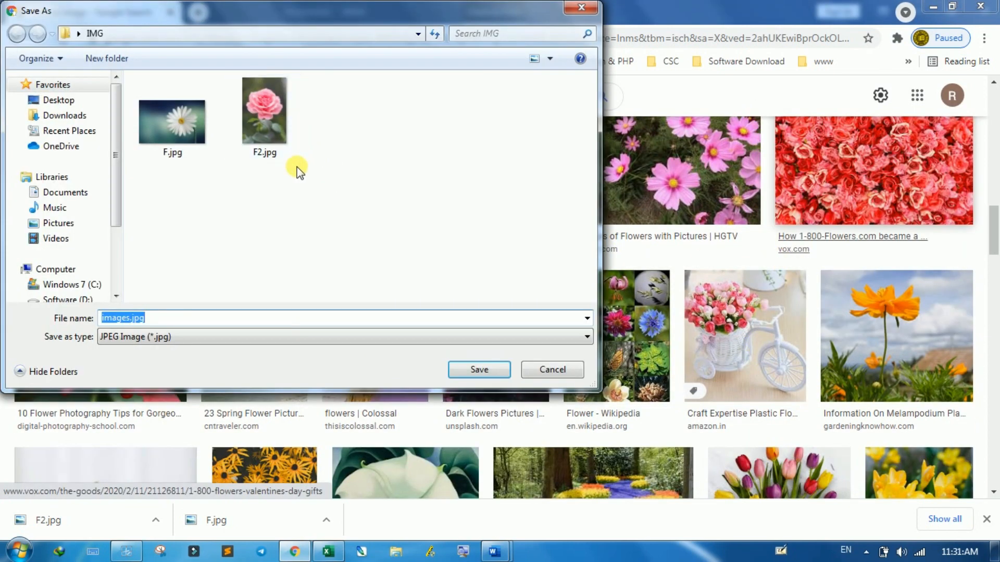
{"action": "type", "text": "F3"}
{"action": "left_click", "coordinate": [479, 370]}
Search Google Images for "childs pose" and browse the results
{"action": "scroll", "coordinate": [494, 341], "scroll_direction": "up", "scroll_amount": 10}
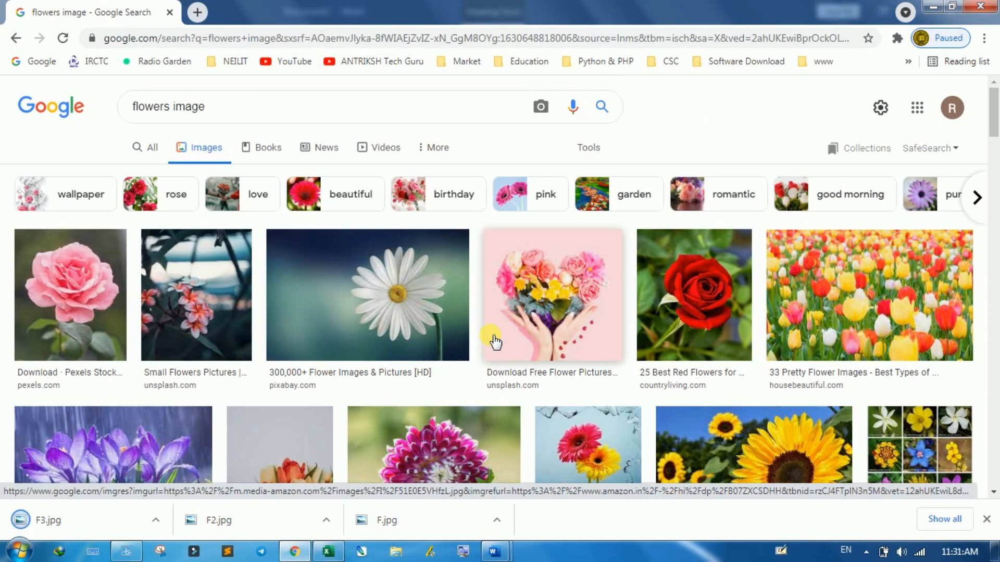
{"action": "left_click_drag", "start_coordinate": [214, 106], "coordinate": [111, 118]}
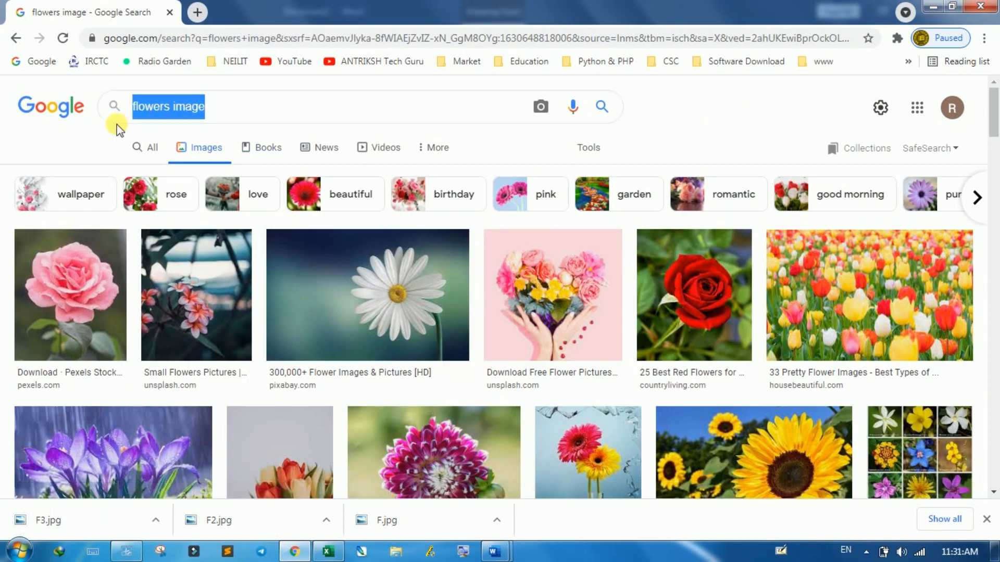
{"action": "type", "text": "k"}
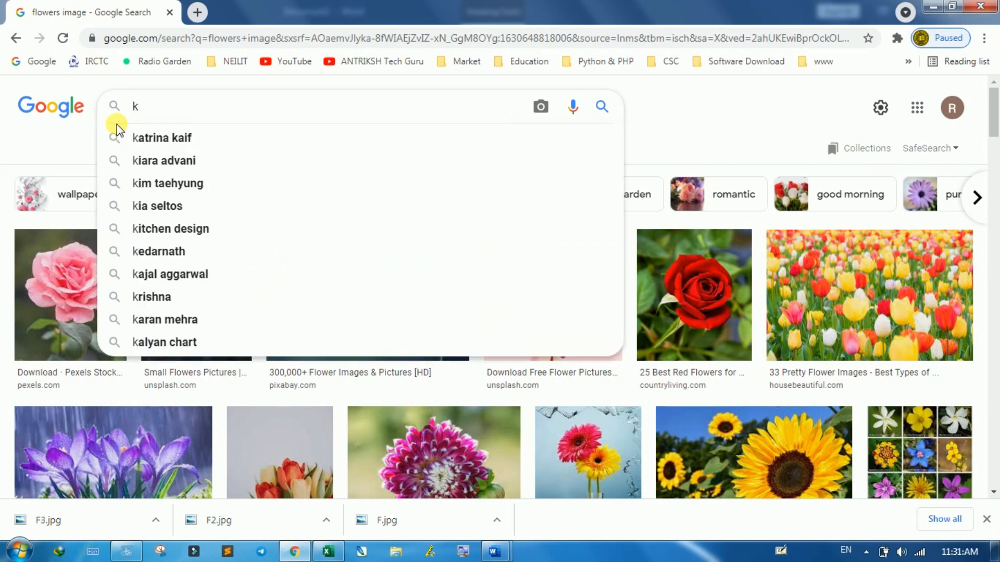
{"action": "key", "text": "BackSpace"}
{"action": "key", "text": "BackSpace"}
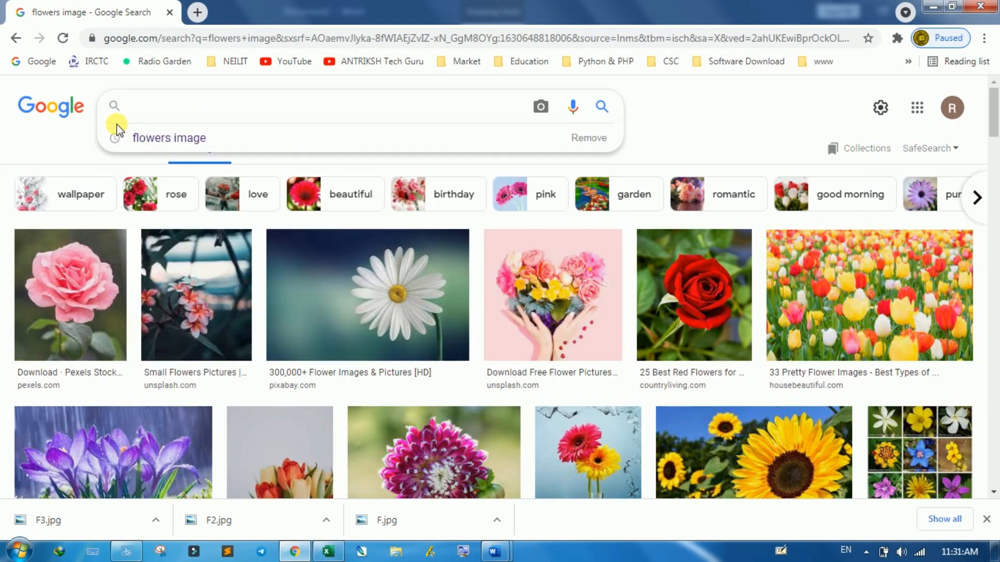
{"action": "type", "text": "chil"}
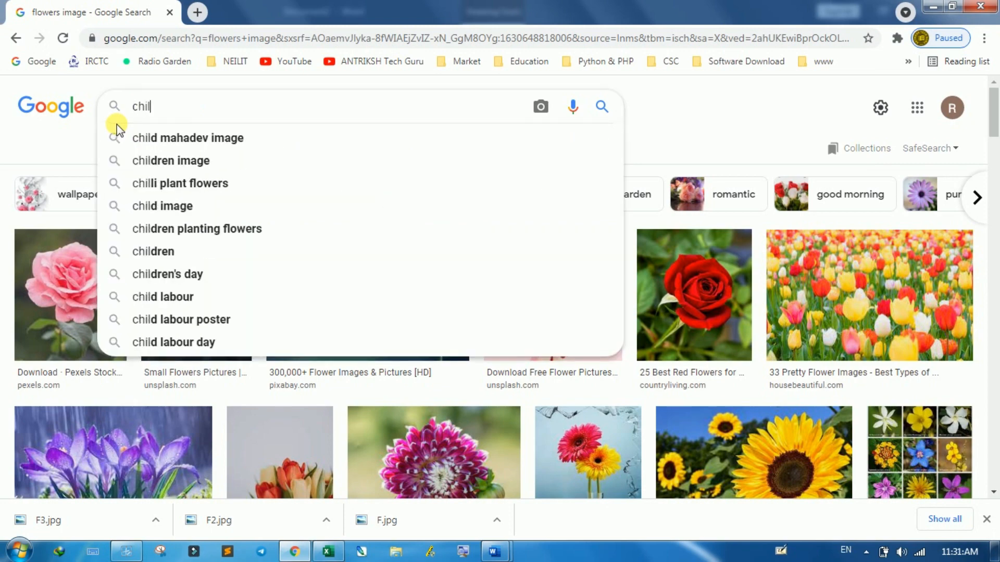
{"action": "type", "text": "ds"}
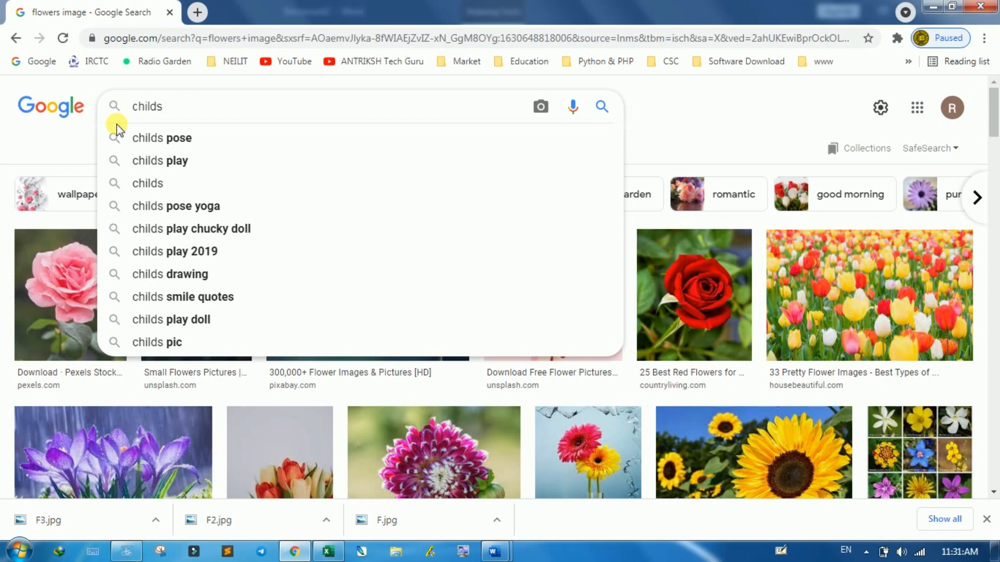
{"action": "left_click", "coordinate": [169, 140]}
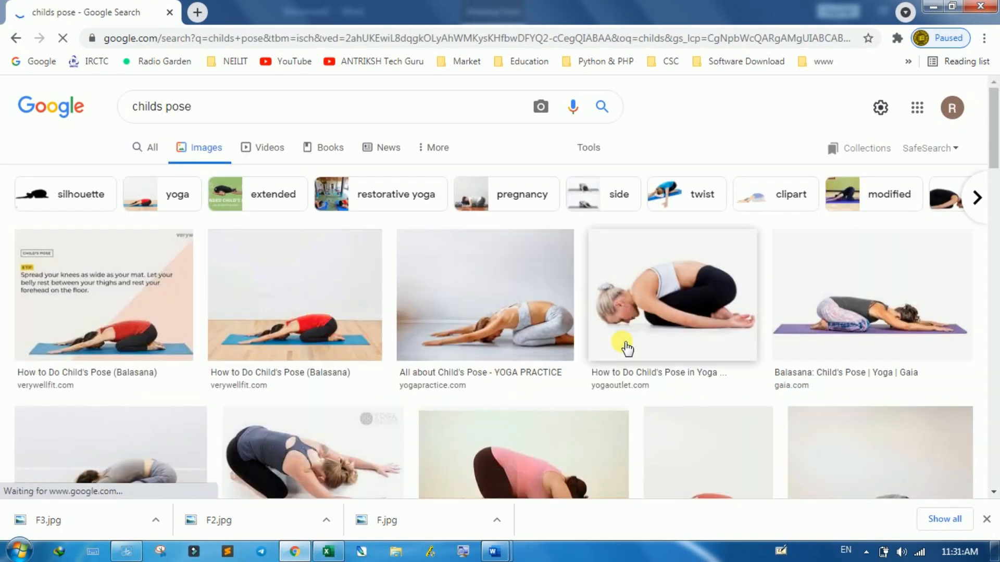
{"action": "scroll", "coordinate": [625, 345], "scroll_direction": "down", "scroll_amount": 5}
{"action": "scroll", "coordinate": [625, 345], "scroll_direction": "up", "scroll_amount": 5}
Change the image search to "childs images"
{"action": "double_click", "coordinate": [161, 111]}
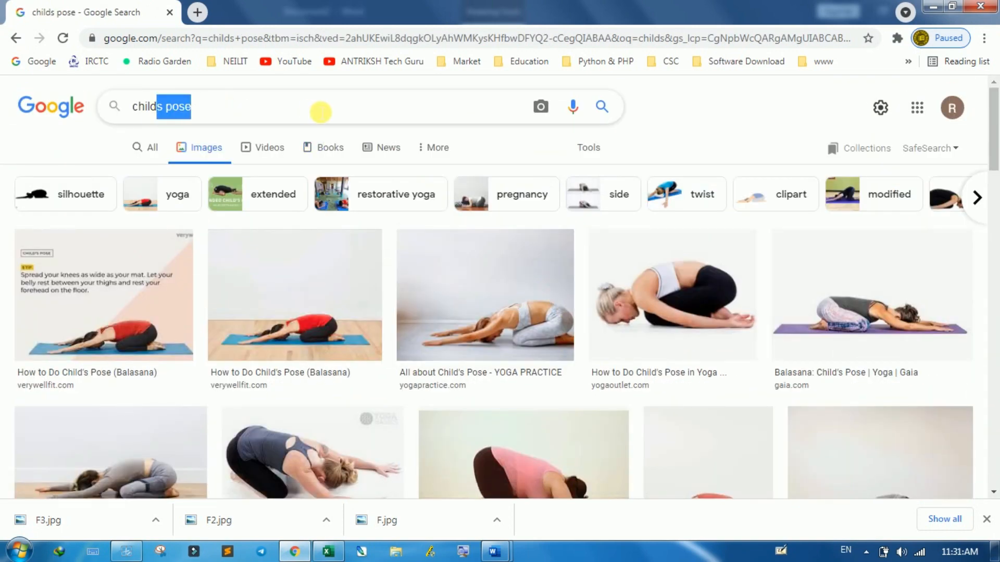
{"action": "key", "text": "BackSpace"}
{"action": "key", "text": "BackSpace"}
{"action": "key", "text": "BackSpace"}
{"action": "type", "text": "s imag"}
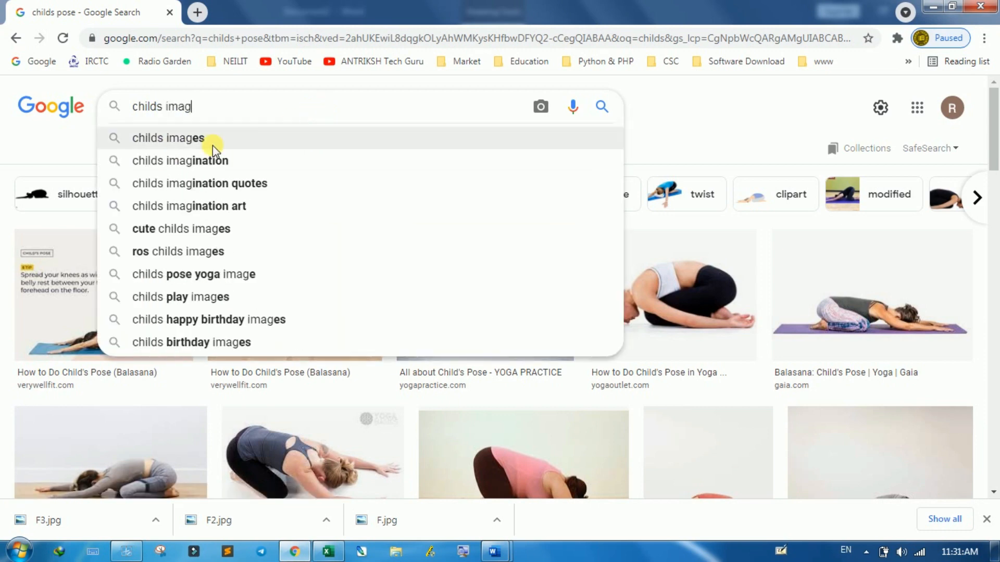
{"action": "left_click", "coordinate": [212, 145]}
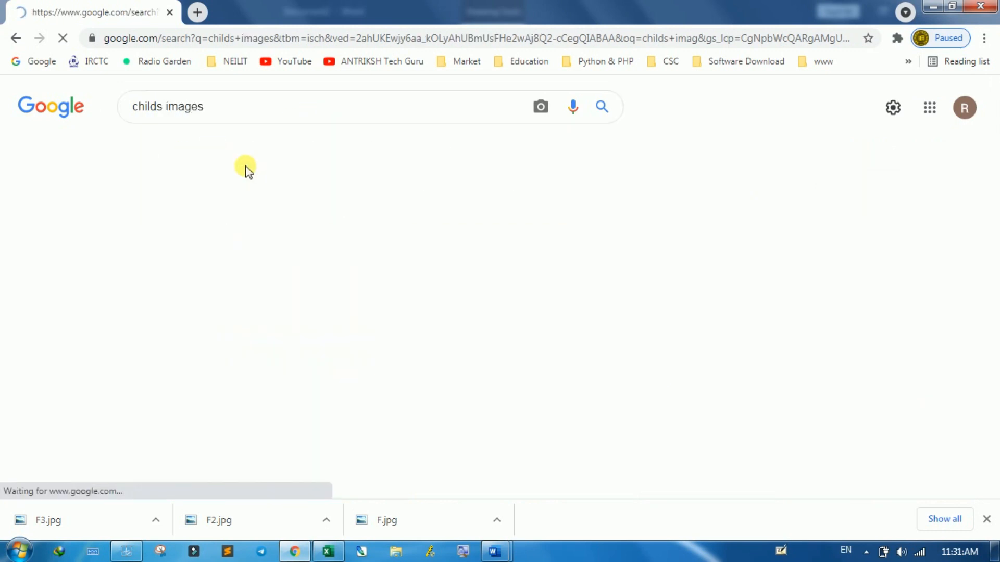
Save the image of the paint-covered girl with the yellow hair bow as C1 in the IMG folder
{"action": "scroll", "coordinate": [498, 281], "scroll_direction": "down", "scroll_amount": 3}
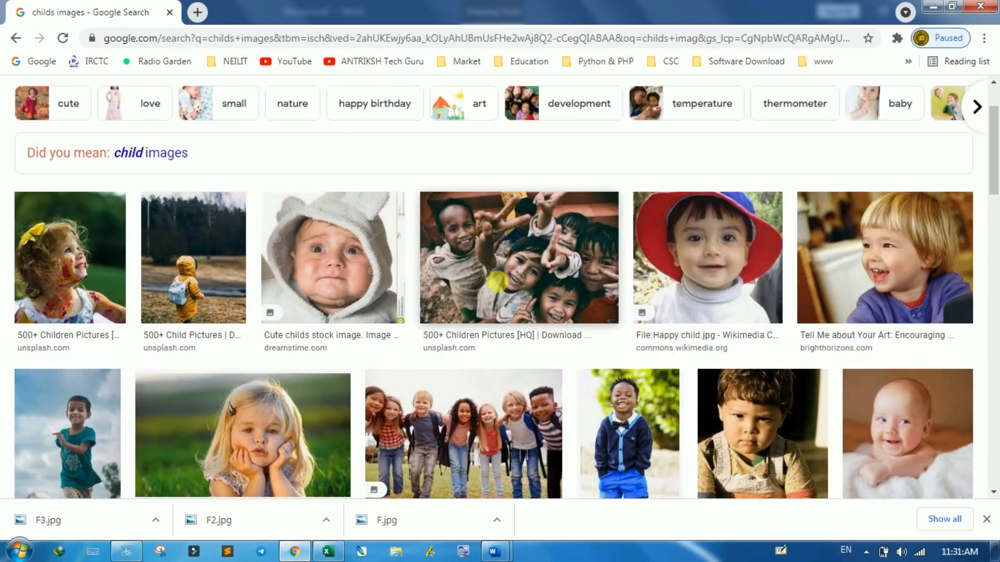
{"action": "scroll", "coordinate": [453, 281], "scroll_direction": "down", "scroll_amount": 1}
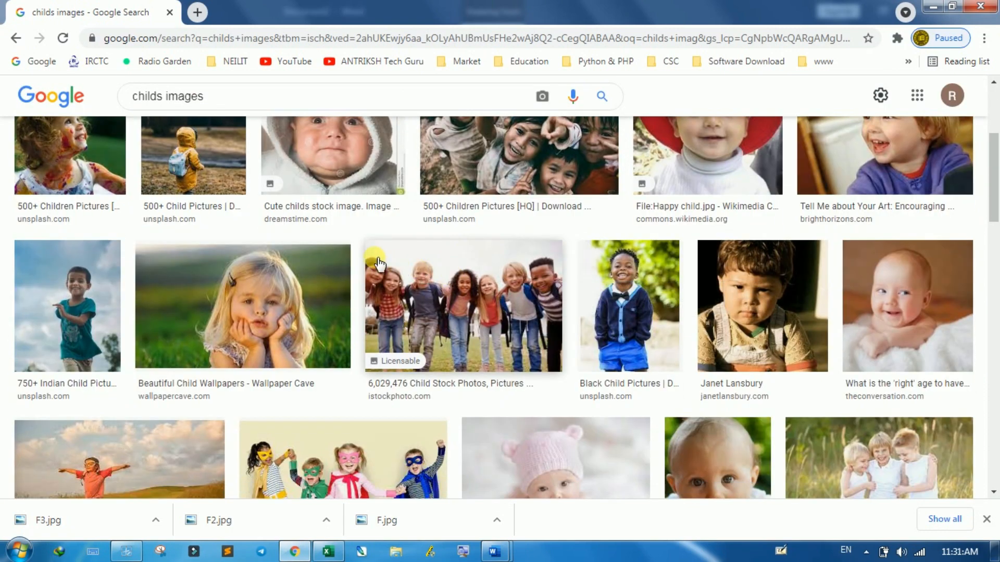
{"action": "scroll", "coordinate": [453, 282], "scroll_direction": "up", "scroll_amount": 1}
{"action": "right_click", "coordinate": [64, 223]}
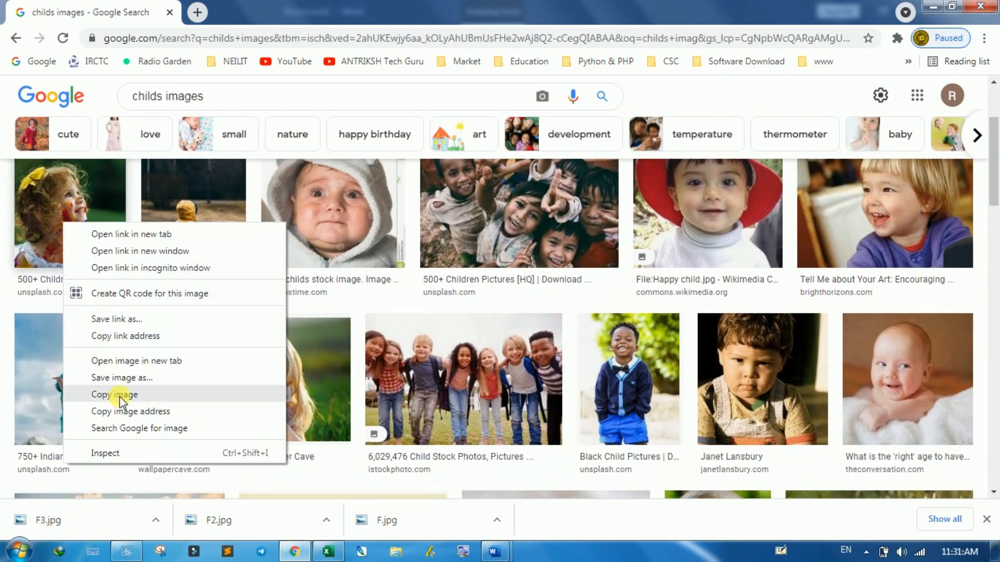
{"action": "left_click", "coordinate": [121, 378]}
{"action": "type", "text": "C1"}
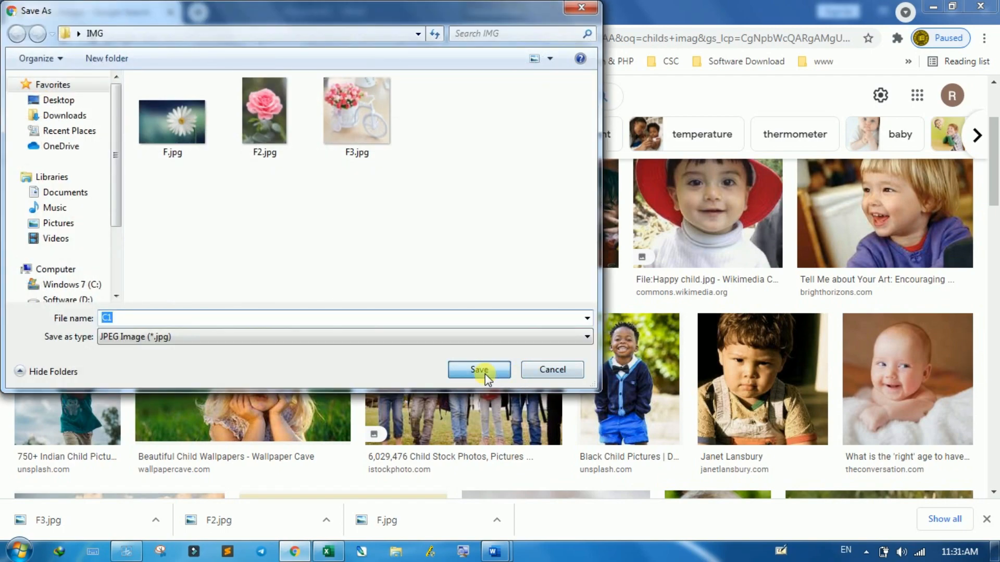
{"action": "left_click", "coordinate": [480, 370]}
Find the image of the baby in a yellow outfit and flower hat and save it as C2 in the IMG folder
{"action": "scroll", "coordinate": [671, 397], "scroll_direction": "down", "scroll_amount": 5}
{"action": "scroll", "coordinate": [672, 397], "scroll_direction": "down", "scroll_amount": 15}
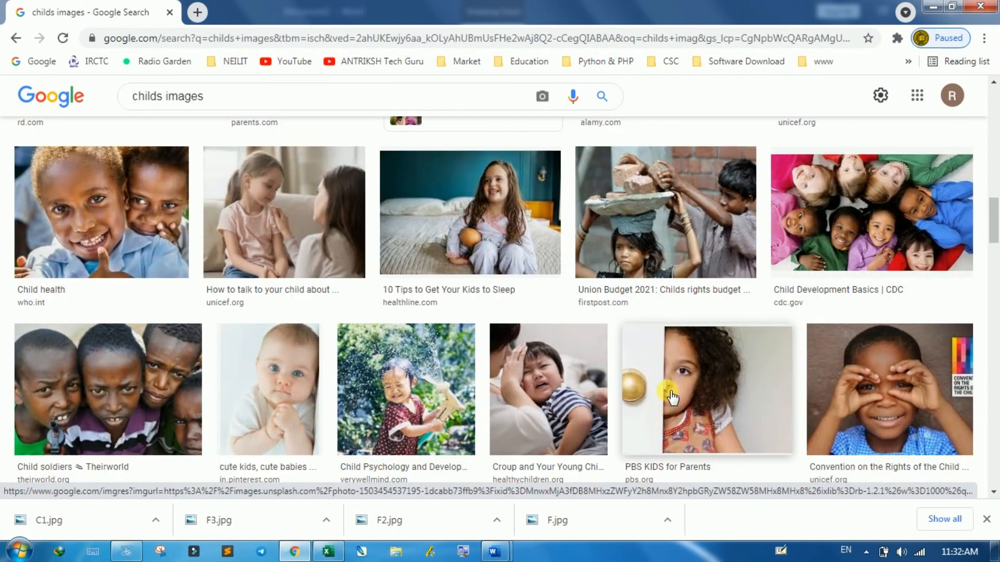
{"action": "scroll", "coordinate": [672, 397], "scroll_direction": "down", "scroll_amount": 10}
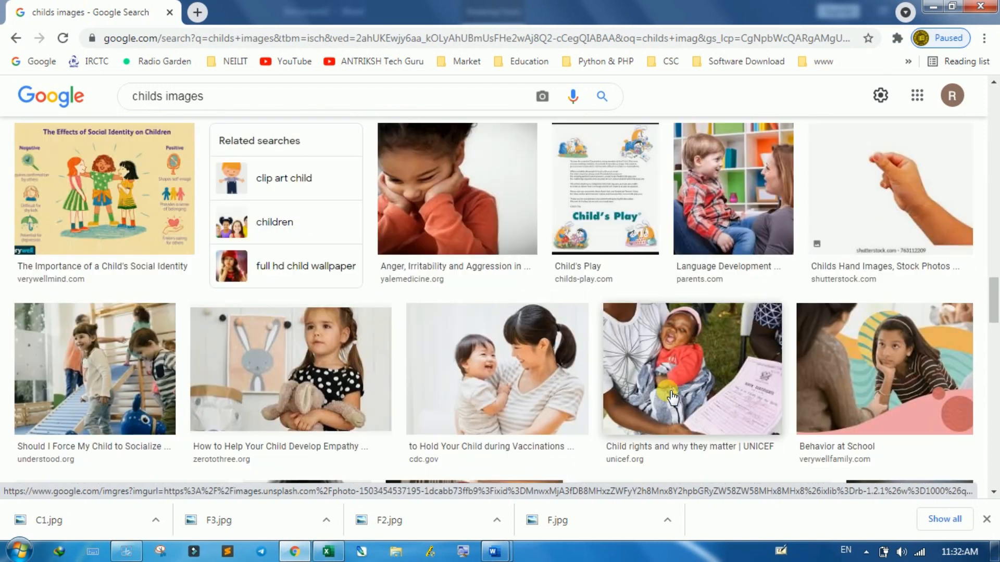
{"action": "scroll", "coordinate": [672, 397], "scroll_direction": "down", "scroll_amount": 7}
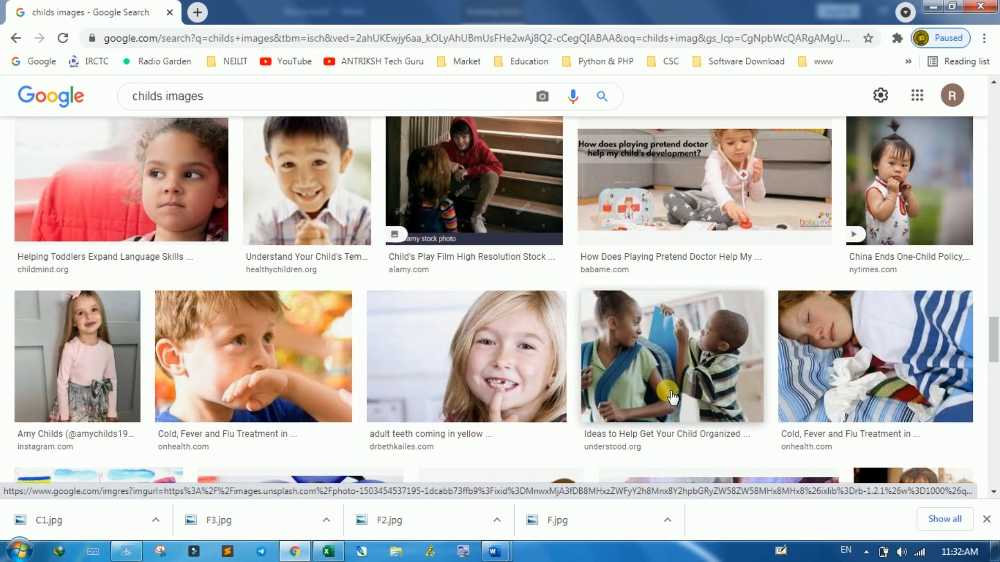
{"action": "scroll", "coordinate": [672, 397], "scroll_direction": "down", "scroll_amount": 5}
{"action": "scroll", "coordinate": [672, 397], "scroll_direction": "down", "scroll_amount": 4}
{"action": "scroll", "coordinate": [671, 397], "scroll_direction": "down", "scroll_amount": 3}
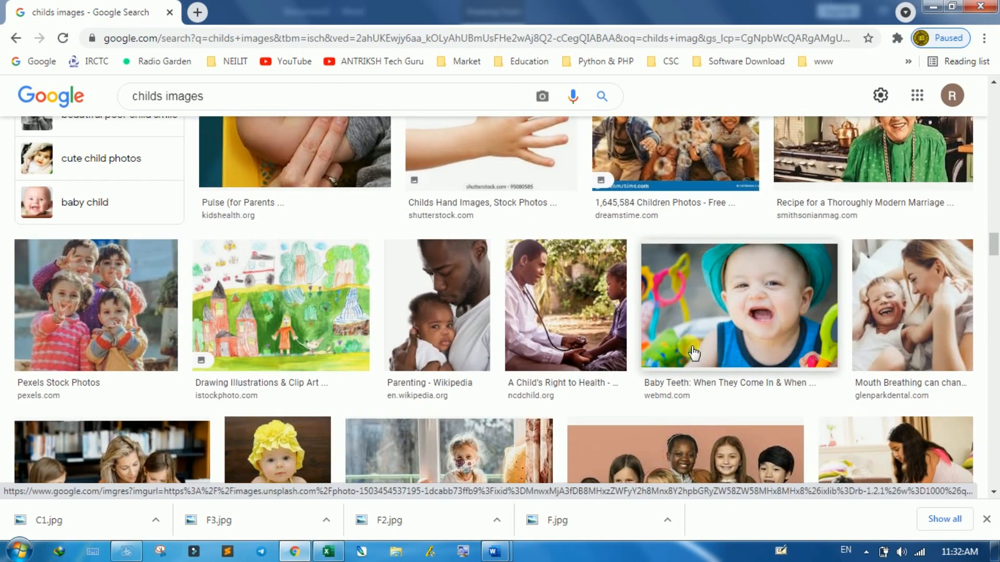
{"action": "scroll", "coordinate": [672, 396], "scroll_direction": "down", "scroll_amount": 3}
{"action": "right_click", "coordinate": [280, 347]}
{"action": "left_click", "coordinate": [313, 255]}
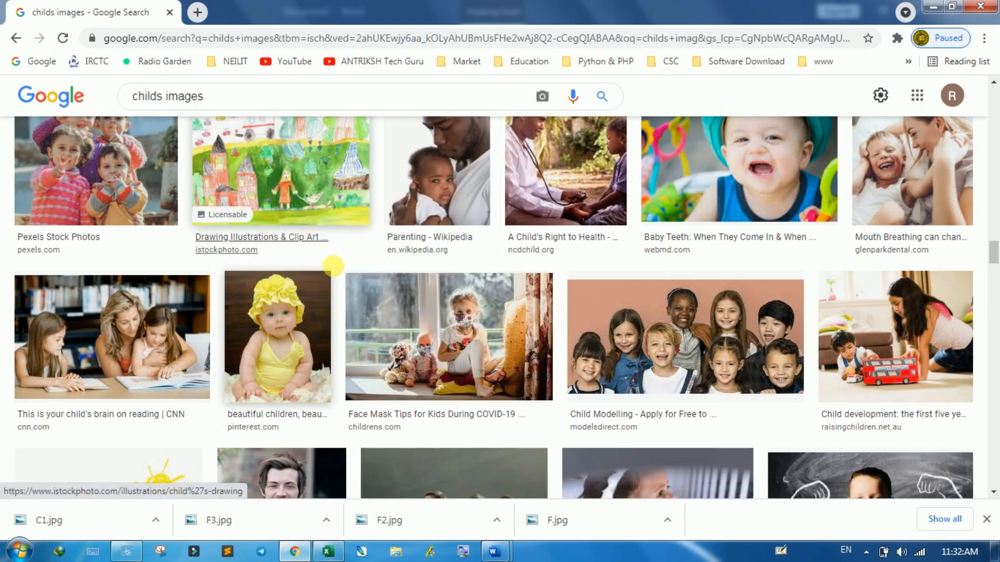
{"action": "type", "text": "C2"}
{"action": "key", "text": "Return"}
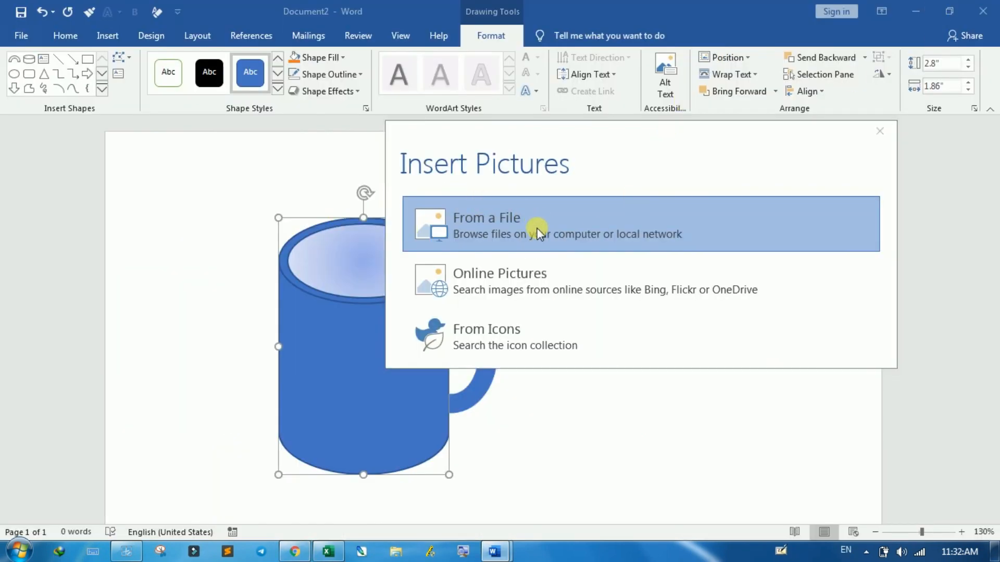
In Word, fill the mug's body with the picture C1.jpg from the IMG folder on the Desktop
{"action": "left_click", "coordinate": [537, 228]}
{"action": "left_click", "coordinate": [59, 131]}
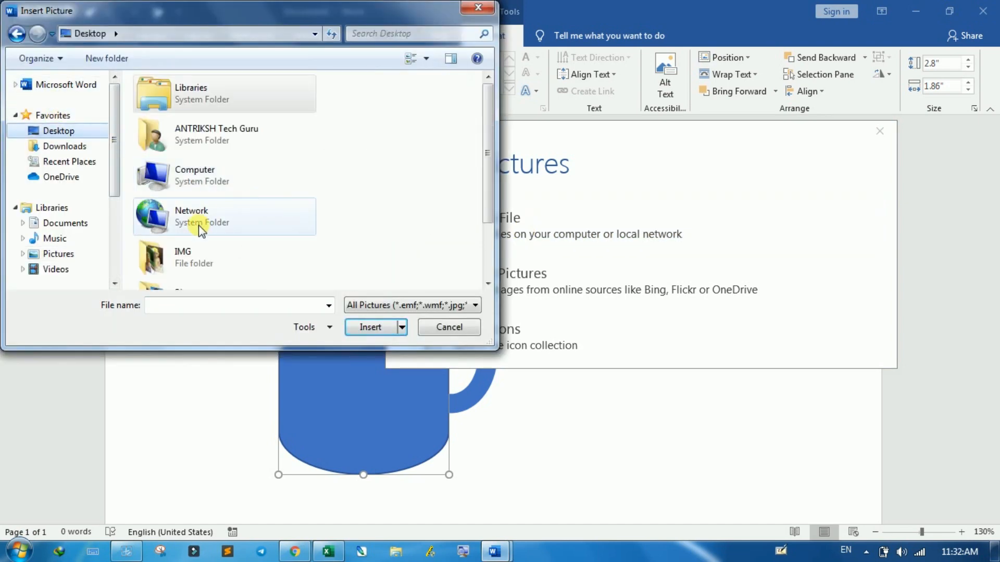
{"action": "double_click", "coordinate": [208, 252]}
{"action": "left_click", "coordinate": [170, 110]}
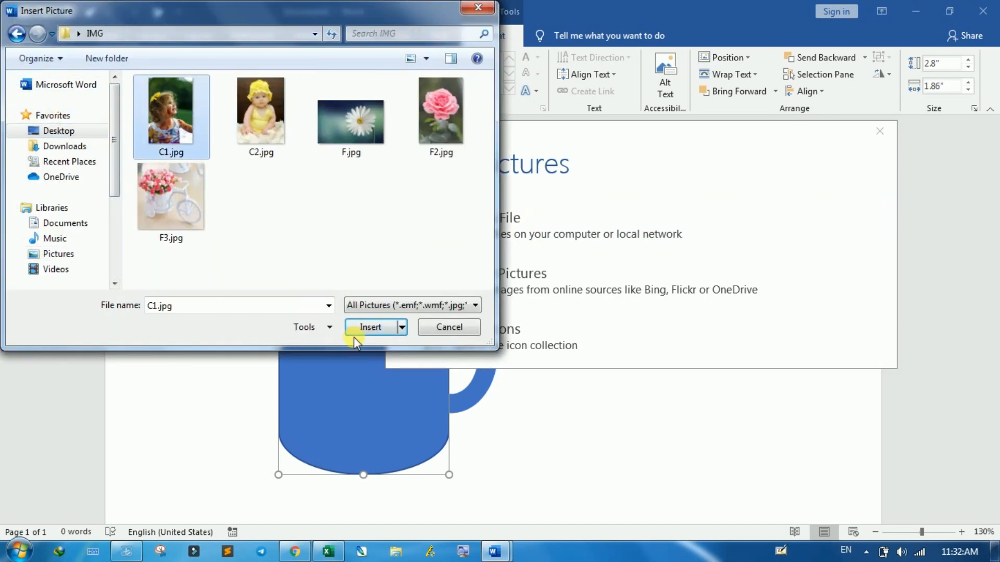
{"action": "left_click", "coordinate": [360, 329]}
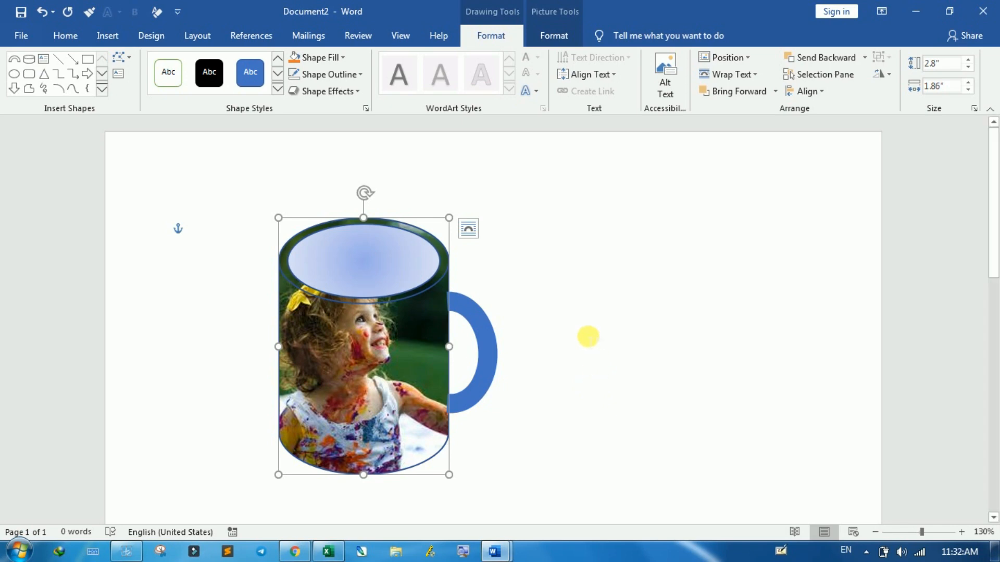
Fill the mug's handle with the picture C1.jpg from the IMG folder
{"action": "left_click", "coordinate": [575, 334]}
{"action": "left_click", "coordinate": [497, 342]}
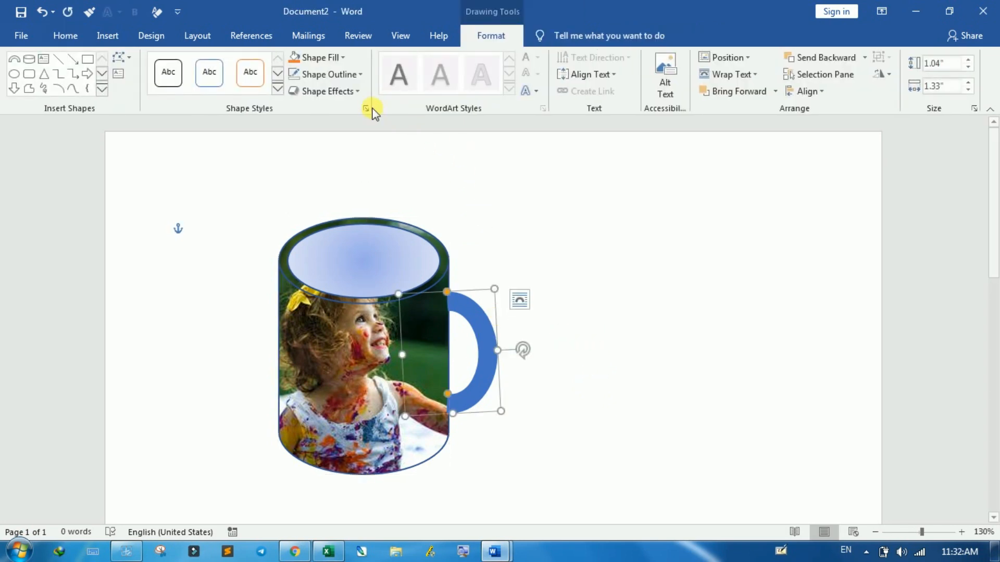
{"action": "left_click", "coordinate": [341, 60]}
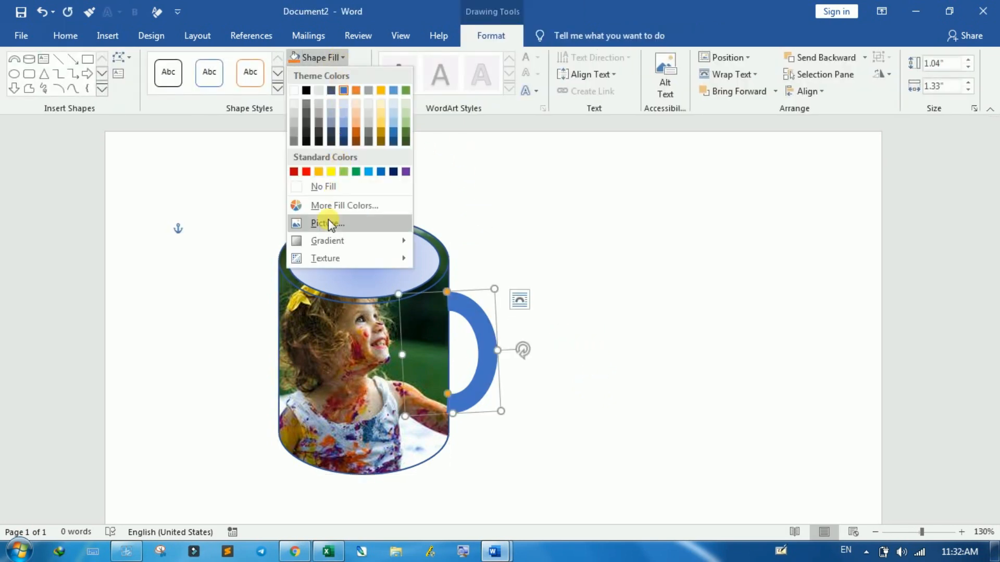
{"action": "left_click", "coordinate": [326, 223]}
{"action": "left_click", "coordinate": [426, 250]}
{"action": "left_click", "coordinate": [174, 122]}
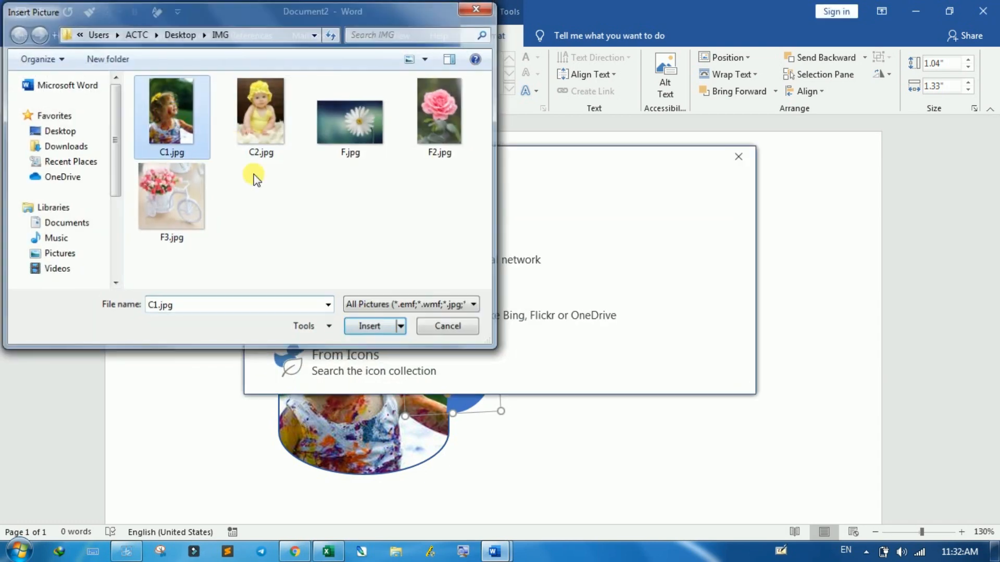
{"action": "left_click", "coordinate": [371, 327]}
{"action": "left_click", "coordinate": [650, 347]}
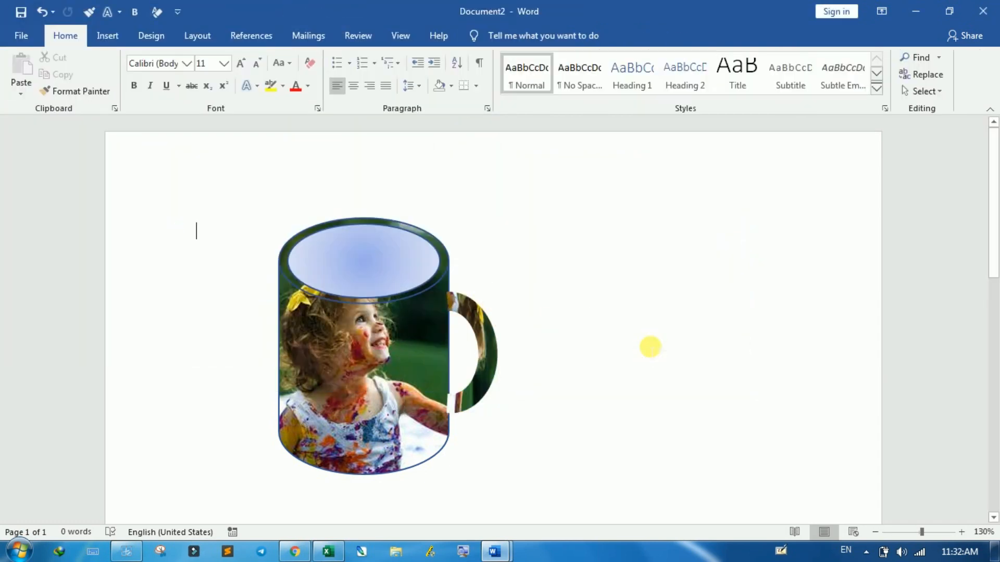
Remove the outline from the mug's body
{"action": "left_click", "coordinate": [359, 341]}
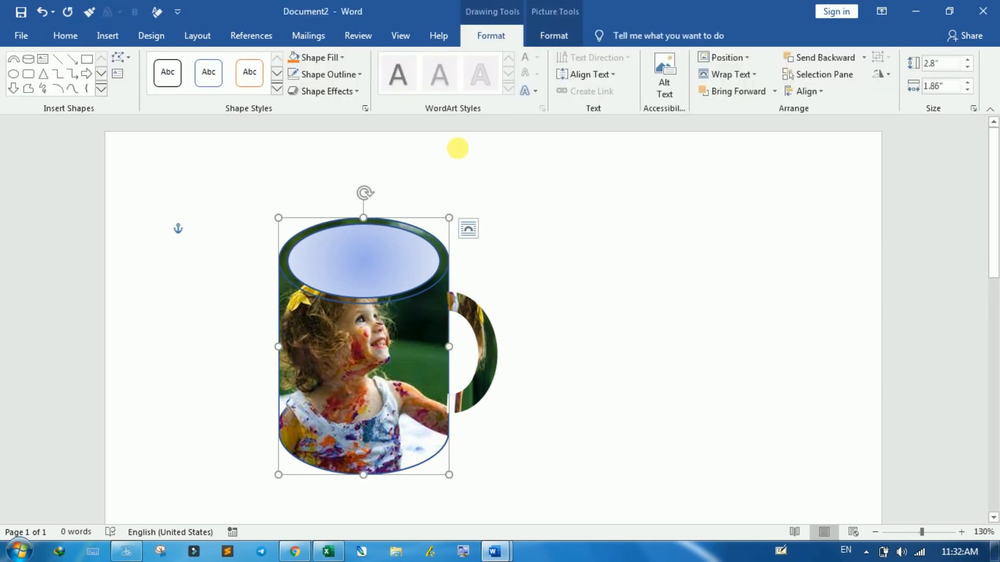
{"action": "left_click", "coordinate": [354, 75]}
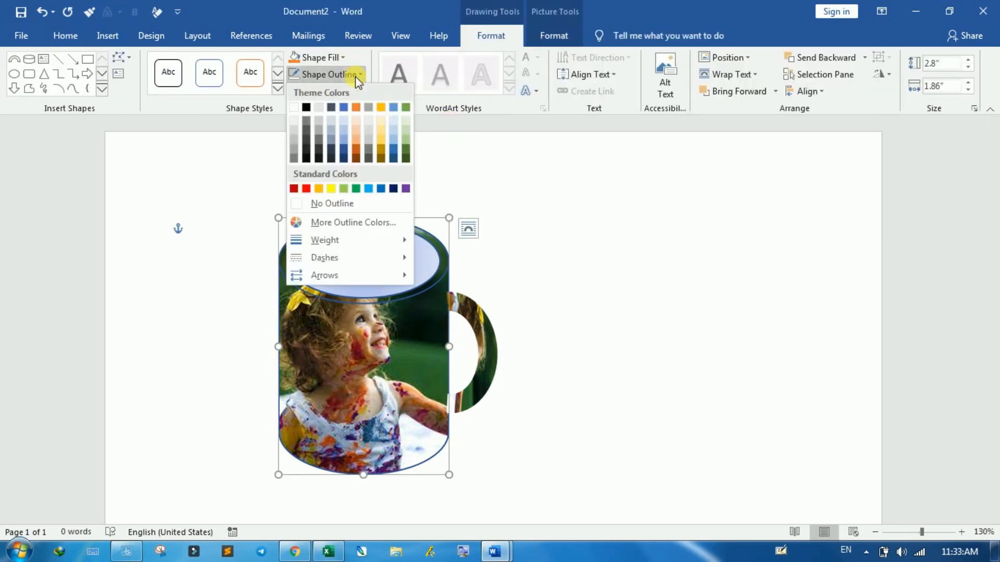
{"action": "left_click", "coordinate": [330, 204]}
{"action": "left_click", "coordinate": [588, 229]}
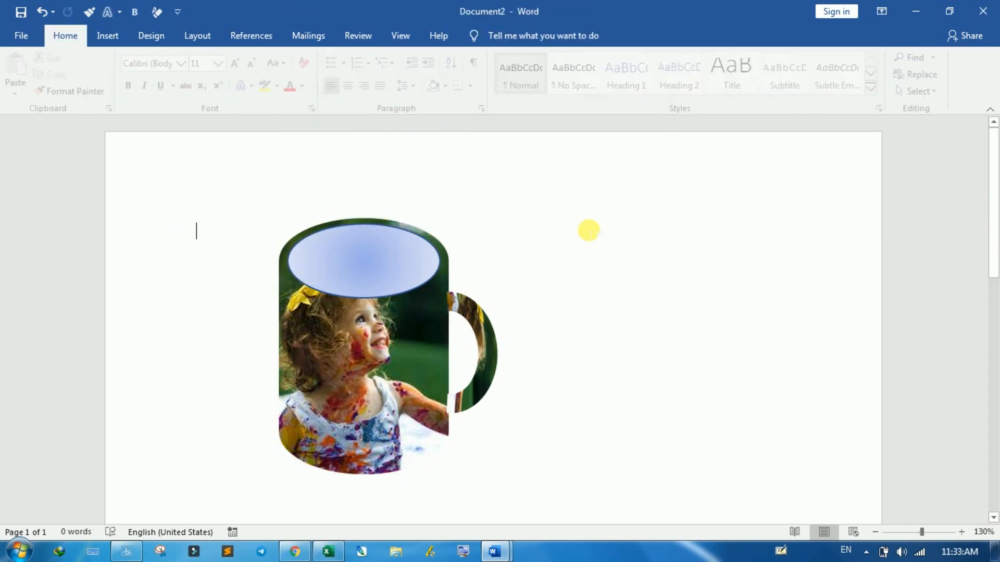
Replace the mug body's picture fill with the white daisy picture from a file
{"action": "left_click", "coordinate": [443, 332]}
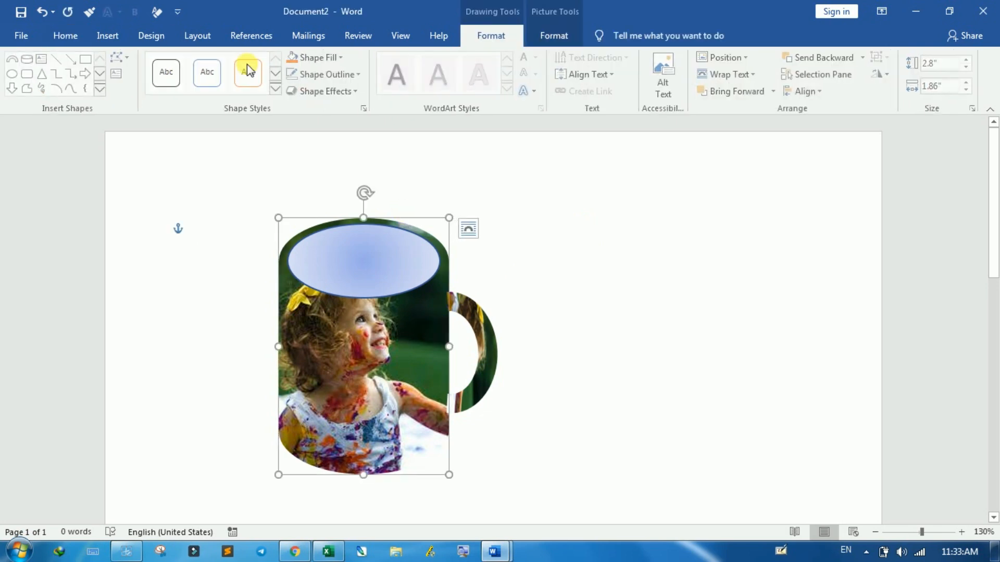
{"action": "left_click", "coordinate": [352, 75]}
{"action": "left_click", "coordinate": [341, 61]}
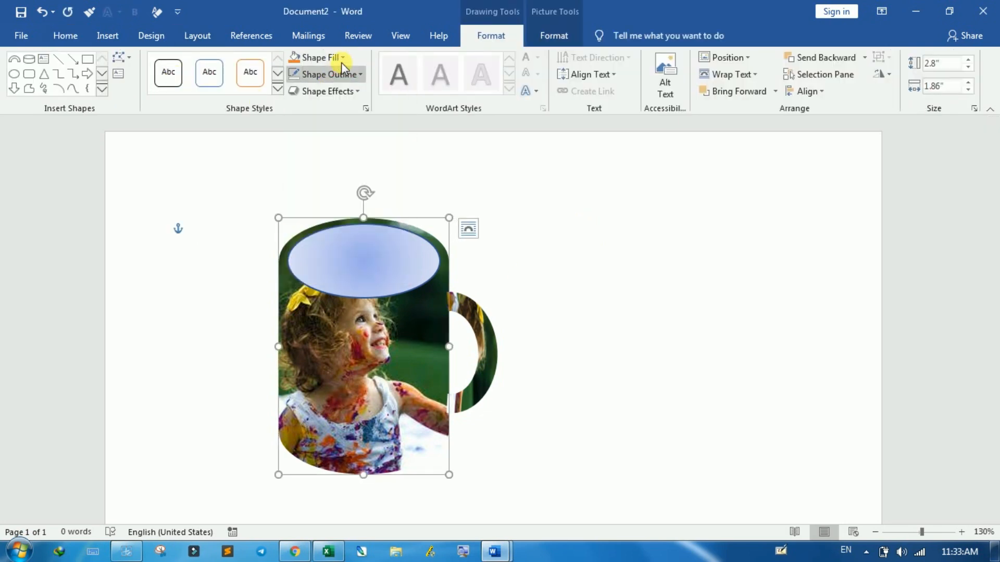
{"action": "left_click", "coordinate": [342, 62]}
{"action": "left_click", "coordinate": [345, 225]}
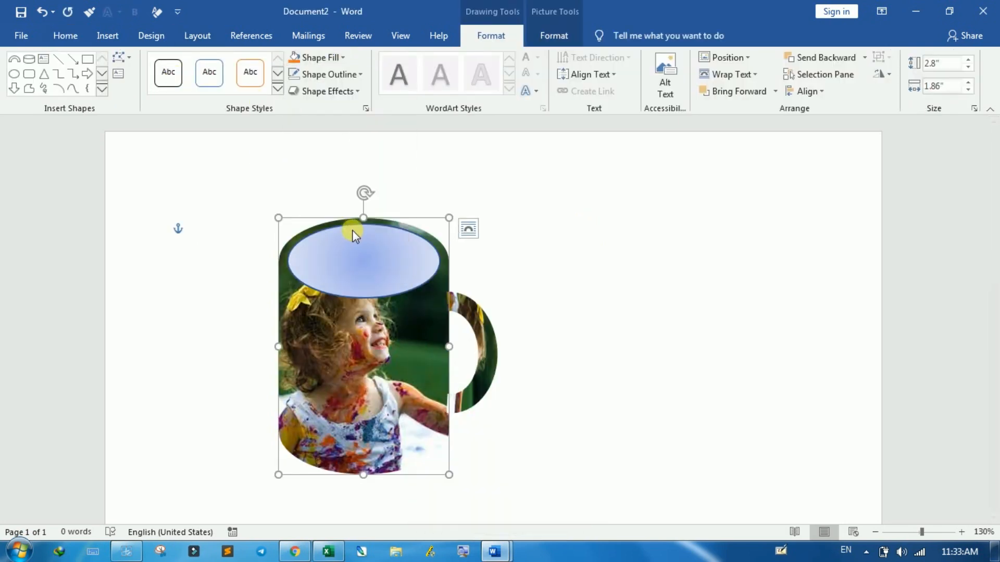
{"action": "left_click", "coordinate": [373, 260]}
{"action": "double_click", "coordinate": [350, 121]}
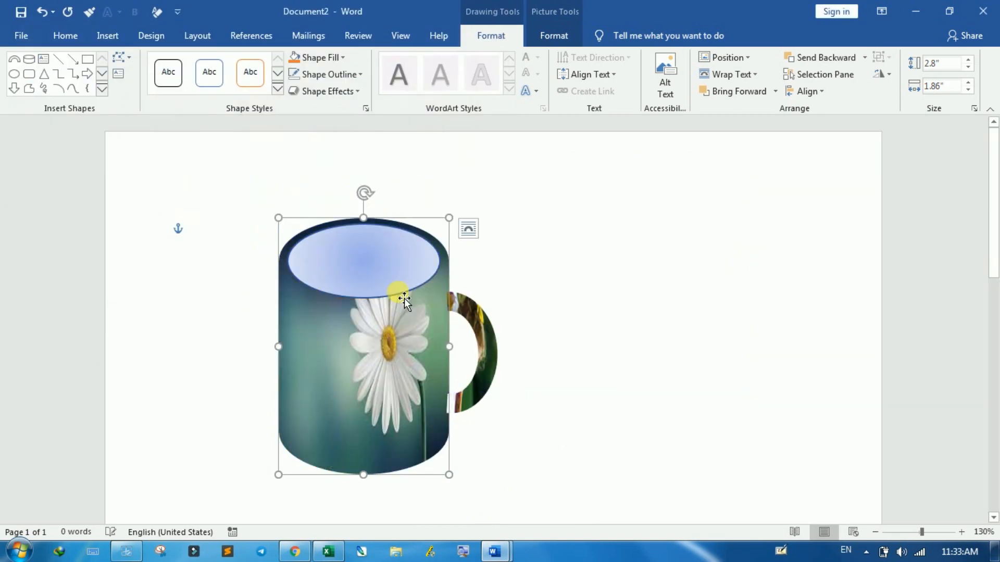
{"action": "left_click", "coordinate": [615, 383]}
Fill the mug's handle with the same white daisy picture from a file
{"action": "left_click", "coordinate": [499, 361]}
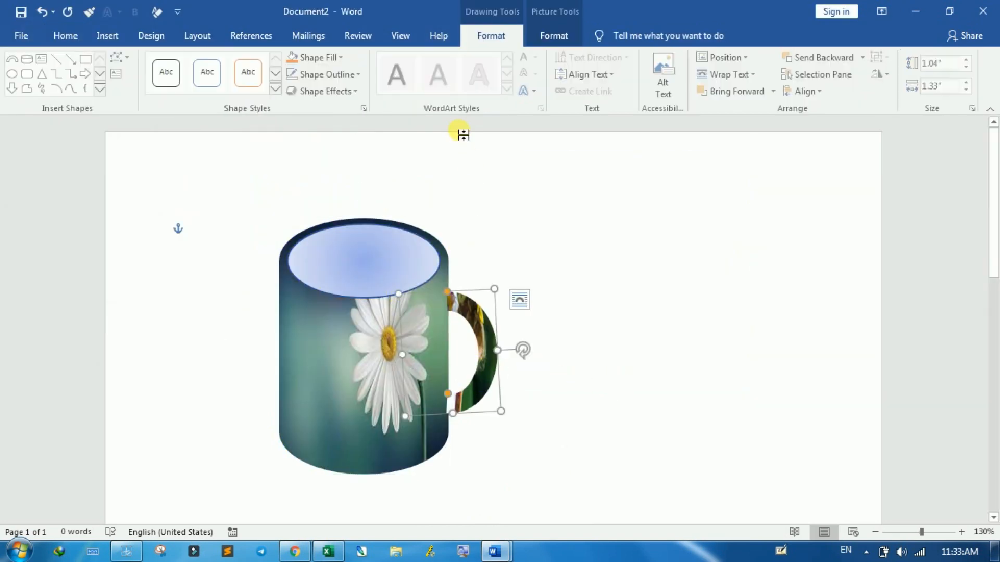
{"action": "left_click", "coordinate": [346, 61]}
{"action": "left_click", "coordinate": [333, 222]}
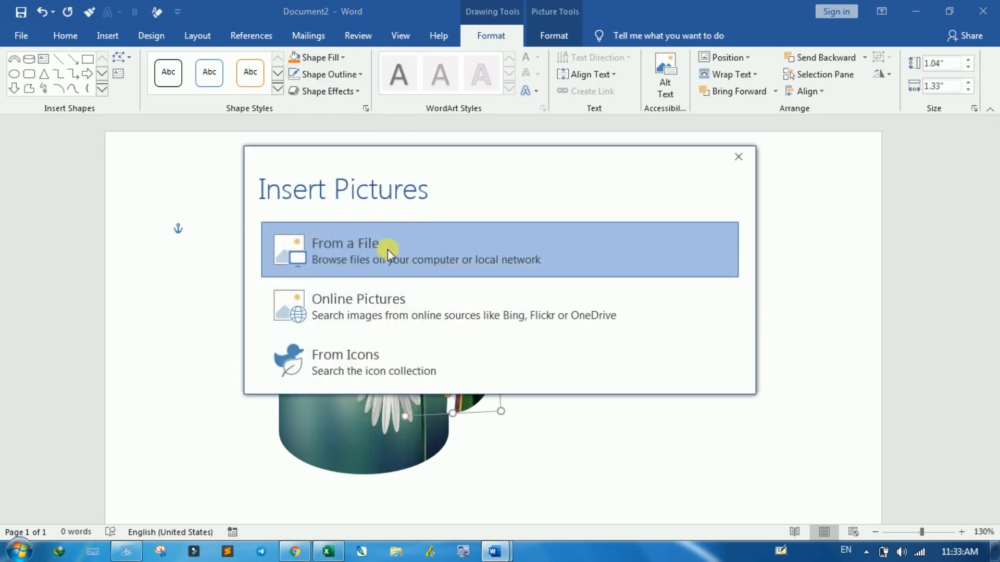
{"action": "left_click", "coordinate": [388, 249]}
{"action": "key", "text": "Escape"}
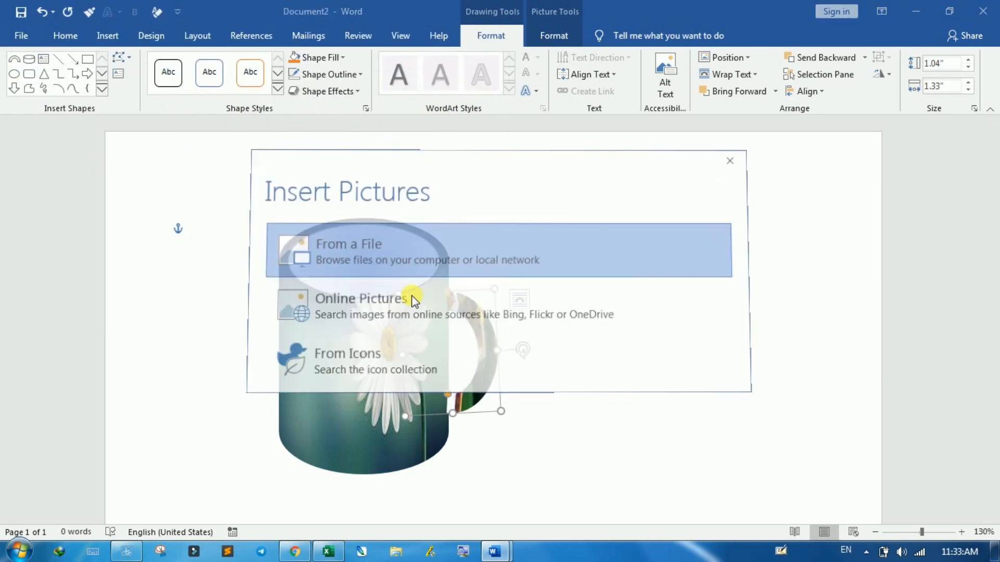
{"action": "key", "text": "Escape"}
{"action": "left_click", "coordinate": [611, 333]}
Move the opening ellipse up to the body's top edge and resize it to about 0.78" high and 1.86" wide
{"action": "left_click", "coordinate": [376, 267]}
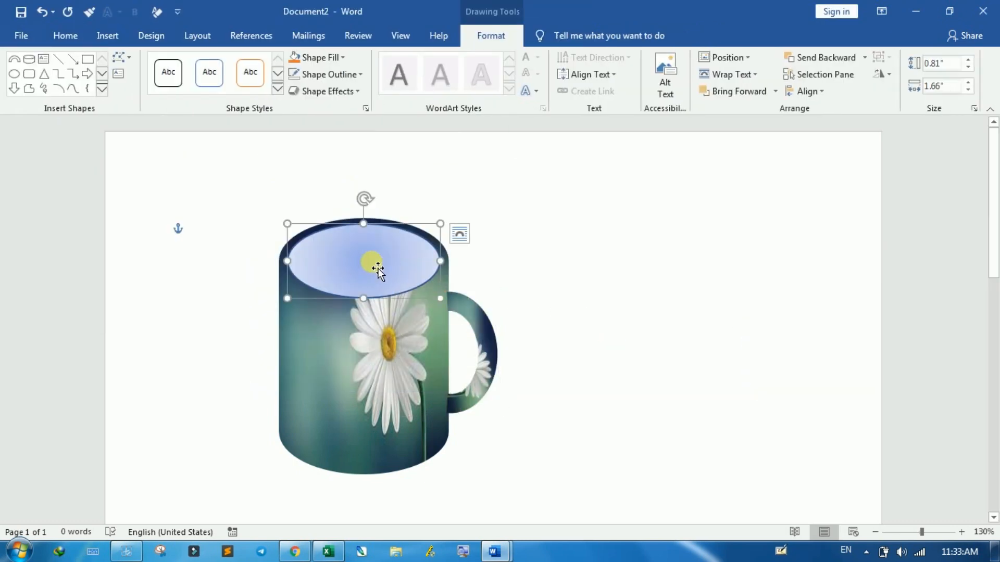
{"action": "left_click_drag", "start_coordinate": [376, 268], "coordinate": [377, 262]}
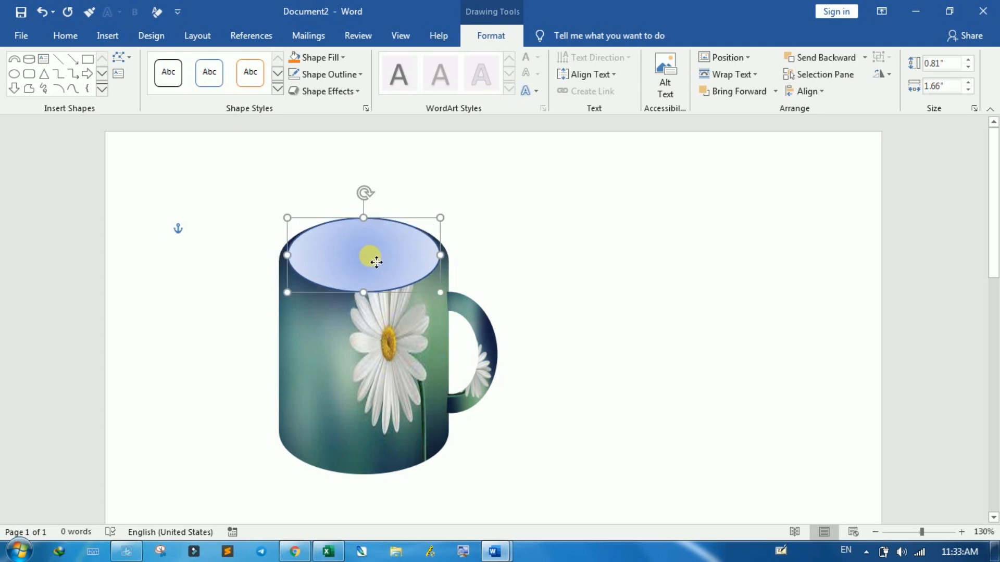
{"action": "left_click_drag", "start_coordinate": [287, 255], "coordinate": [279, 255]}
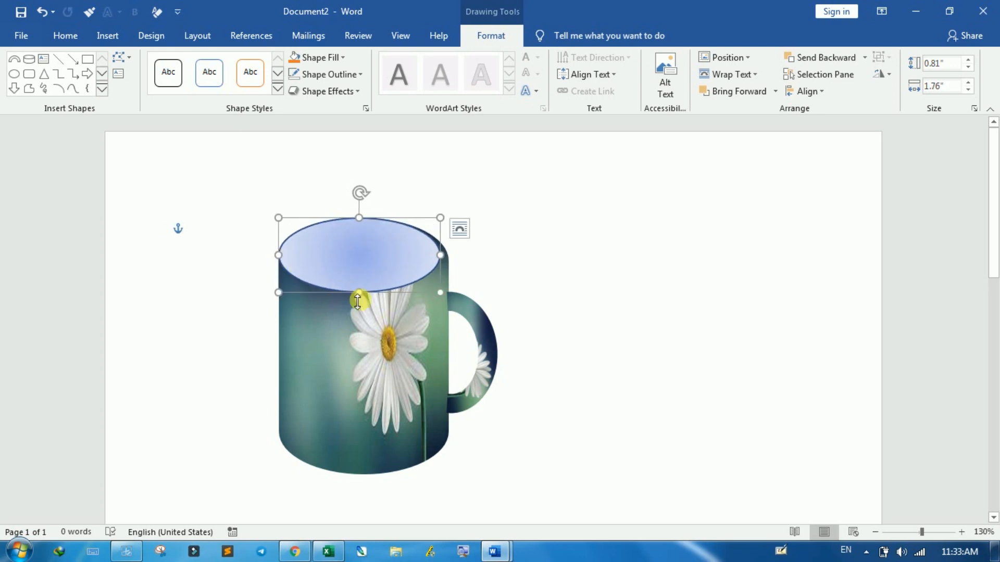
{"action": "left_click_drag", "start_coordinate": [359, 293], "coordinate": [365, 289]}
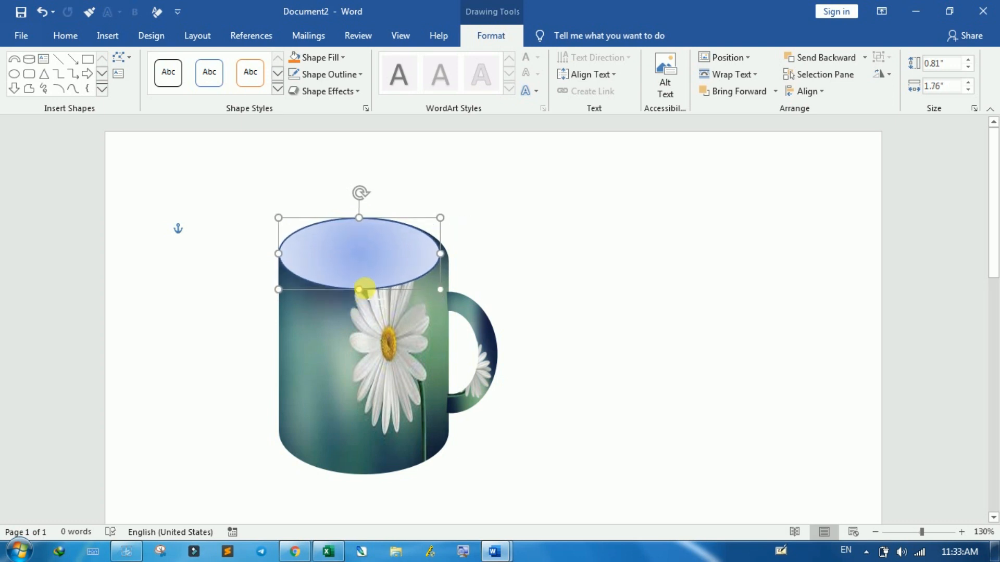
{"action": "left_click_drag", "start_coordinate": [446, 260], "coordinate": [455, 261]}
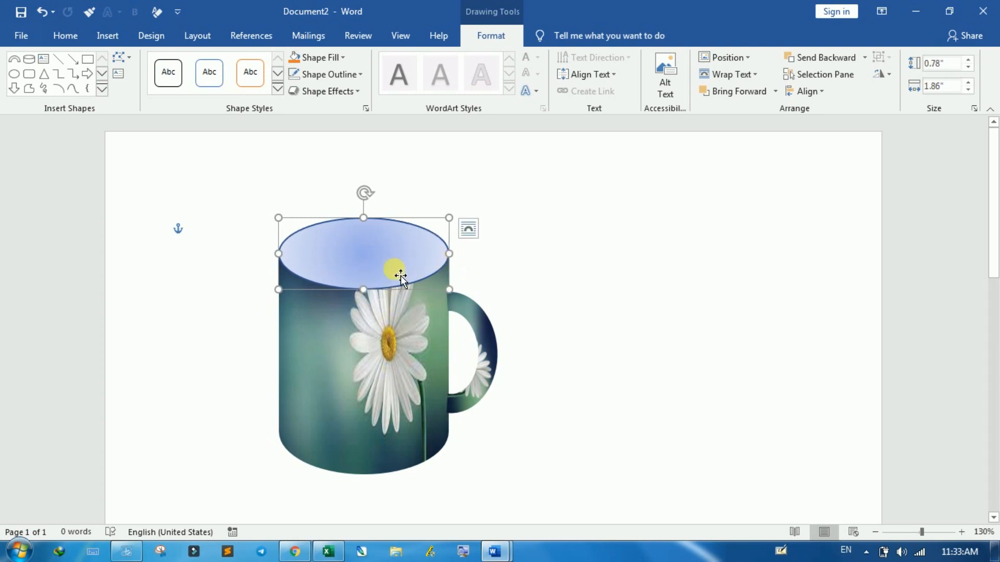
Duplicate the opening ellipse and shrink the copy to about 0.68" high and 1.81" wide inside the original to form a rim
{"action": "key", "text": "ctrl+c"}
{"action": "key", "text": "ctrl+v"}
{"action": "left_click_drag", "start_coordinate": [405, 284], "coordinate": [397, 267]}
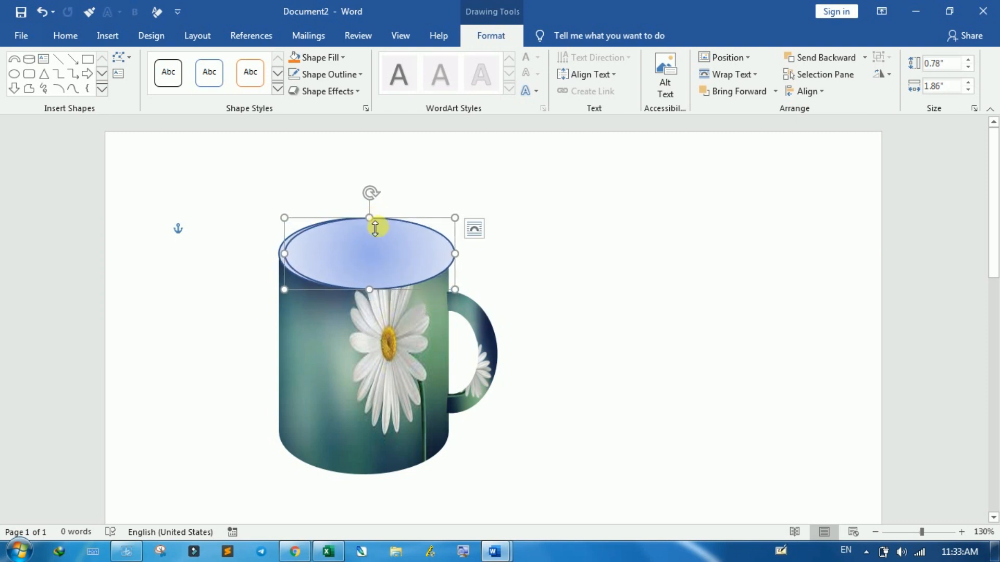
{"action": "left_click_drag", "start_coordinate": [375, 228], "coordinate": [375, 232]}
{"action": "left_click_drag", "start_coordinate": [455, 290], "coordinate": [442, 287]}
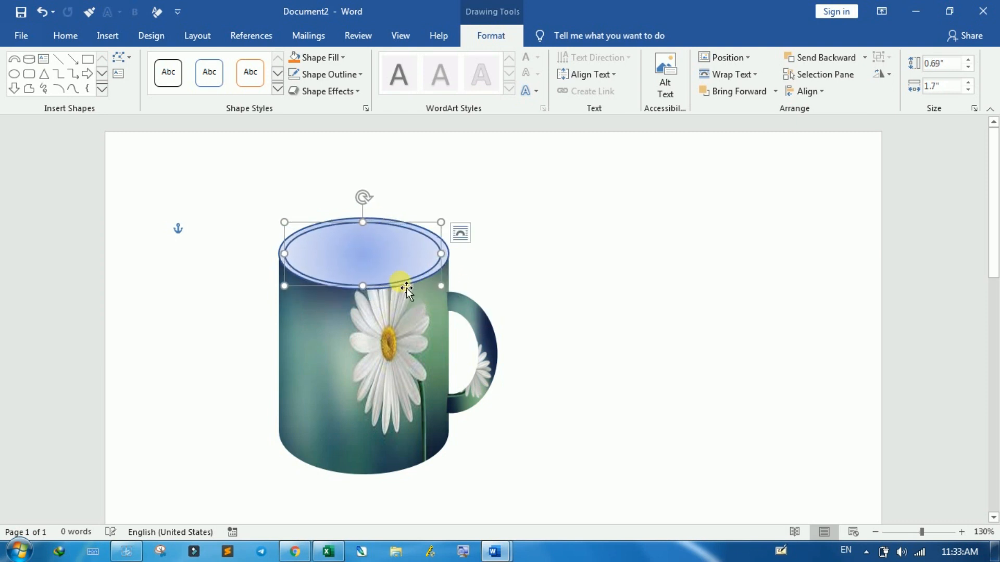
{"action": "left_click_drag", "start_coordinate": [364, 286], "coordinate": [368, 285]}
{"action": "left_click_drag", "start_coordinate": [449, 259], "coordinate": [445, 255]}
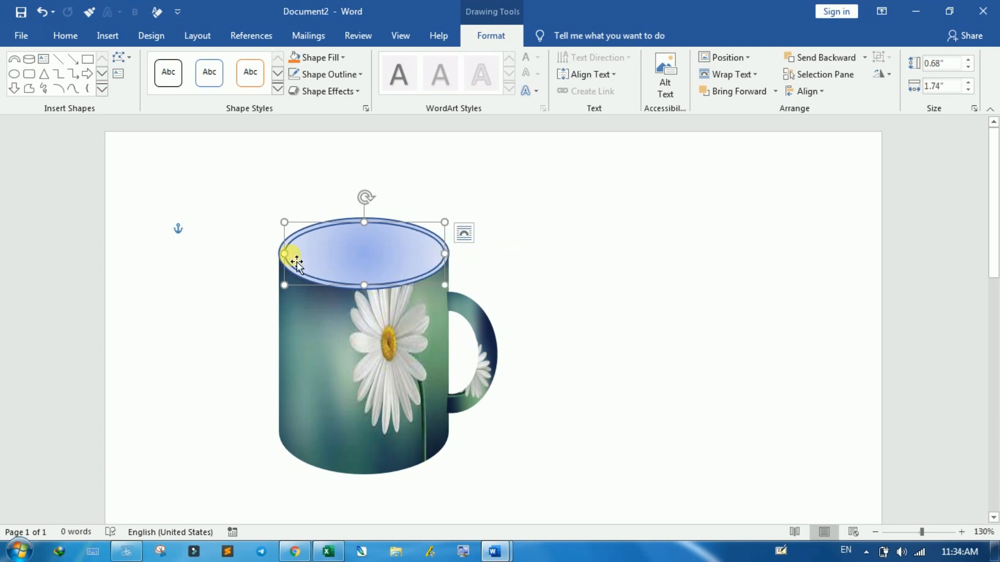
{"action": "mouse_move", "coordinate": [297, 261]}
{"action": "left_mouse_down"}
{"action": "mouse_move", "coordinate": [287, 269]}
{"action": "mouse_move", "coordinate": [296, 269]}
{"action": "mouse_move", "coordinate": [285, 256]}
{"action": "left_mouse_up"}
{"action": "left_click", "coordinate": [255, 212]}
{"action": "left_click", "coordinate": [287, 254]}
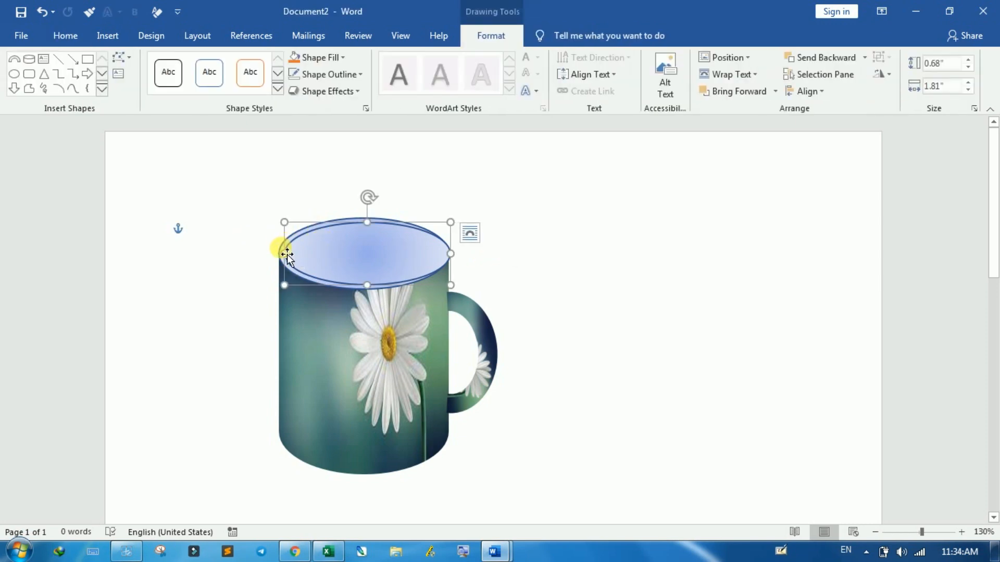
{"action": "left_click", "coordinate": [261, 241]}
Separate the two ellipses and move both off the mug onto the empty page area beside it
{"action": "left_click_drag", "start_coordinate": [384, 245], "coordinate": [477, 200]}
{"action": "left_click", "coordinate": [374, 230]}
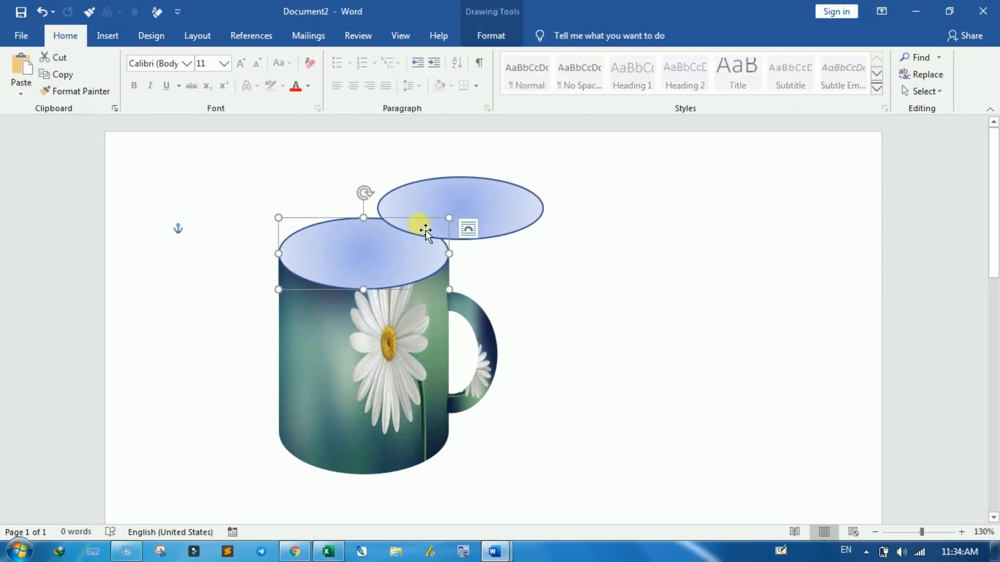
{"action": "left_click", "coordinate": [463, 216], "text": "shift"}
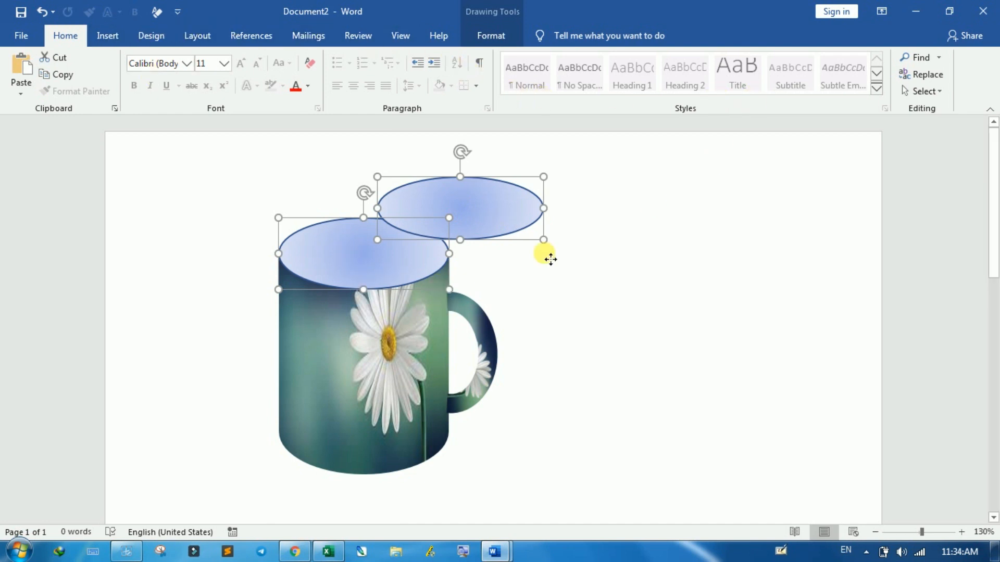
{"action": "left_click_drag", "start_coordinate": [551, 259], "coordinate": [768, 259]}
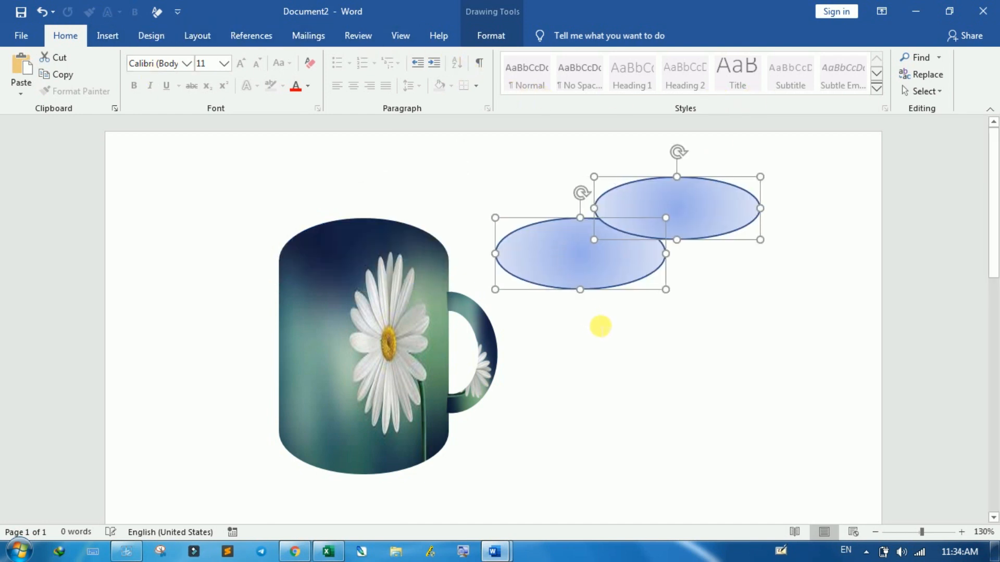
Align the two ellipses with each other using Align Middle and Align Center
{"action": "left_click", "coordinate": [113, 40]}
{"action": "left_click", "coordinate": [157, 31]}
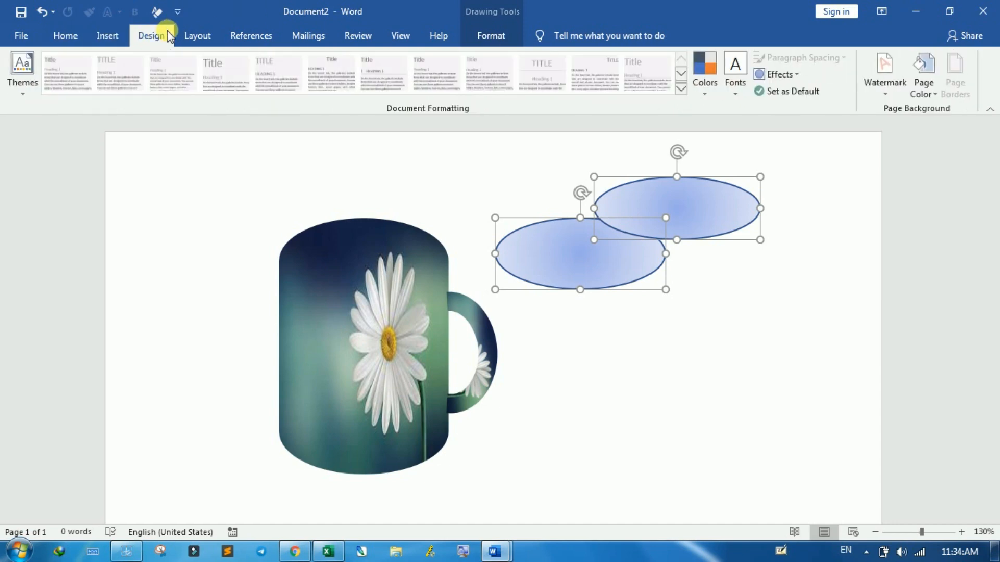
{"action": "left_click", "coordinate": [198, 36]}
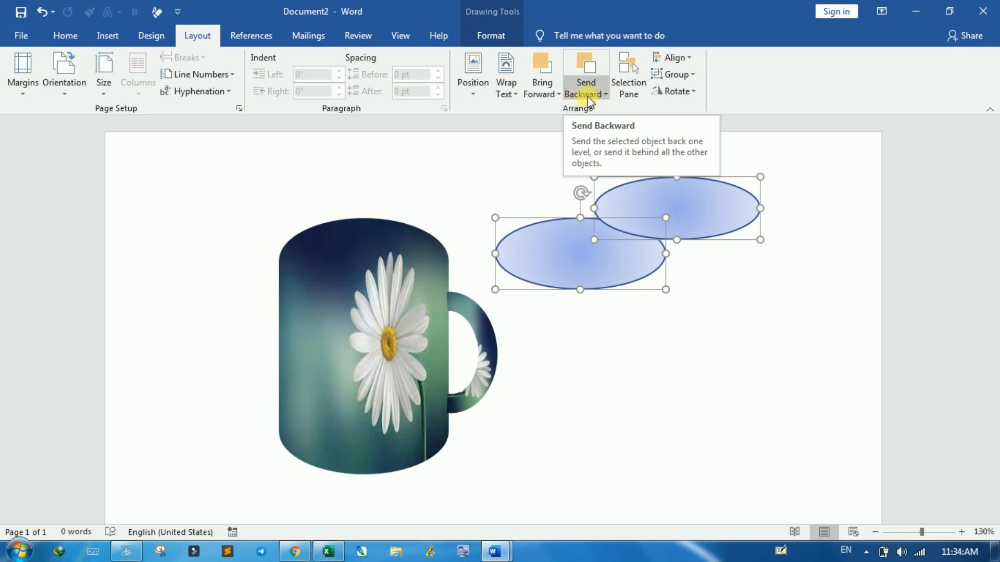
{"action": "left_click", "coordinate": [687, 59]}
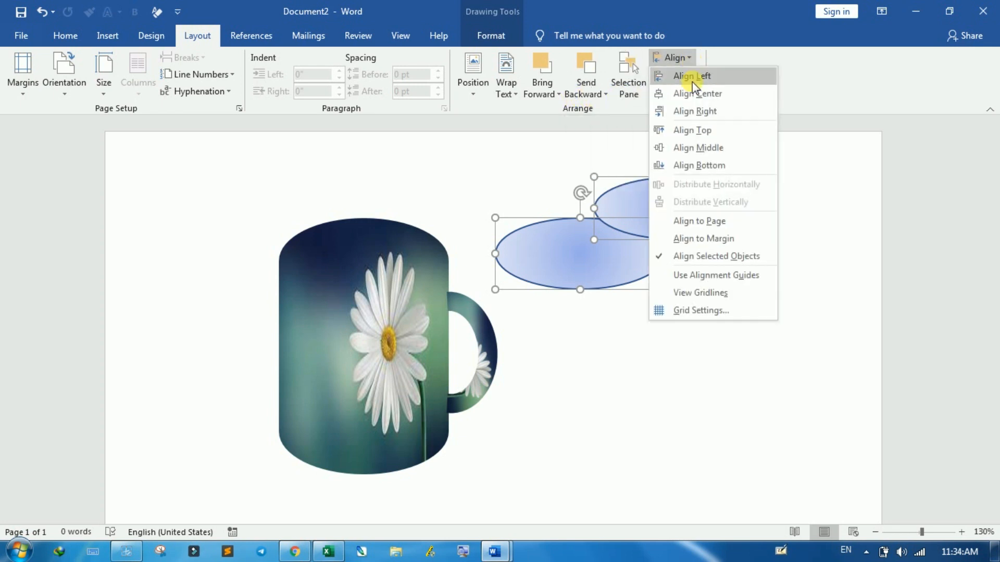
{"action": "left_click", "coordinate": [706, 150]}
{"action": "left_click", "coordinate": [682, 58]}
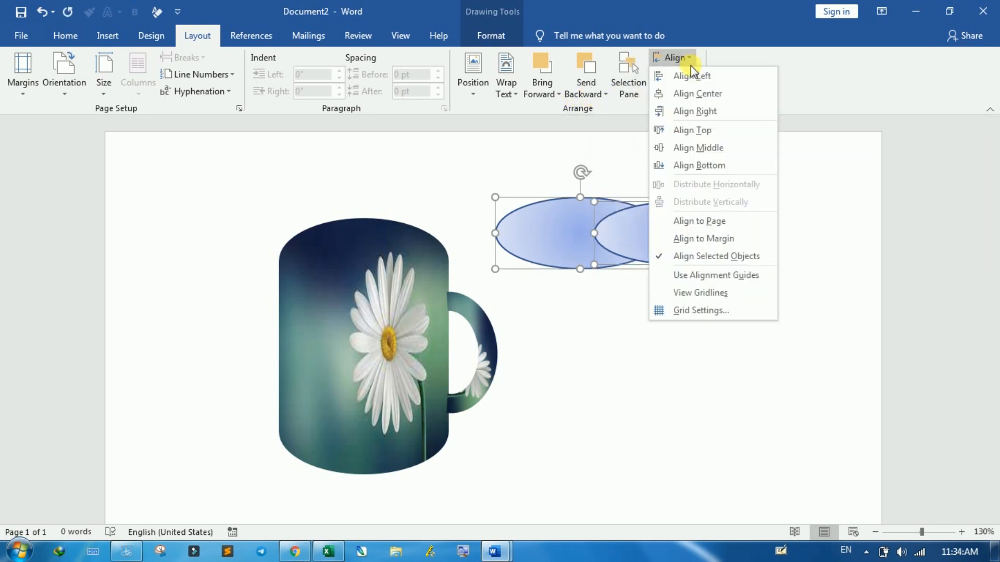
{"action": "left_click", "coordinate": [698, 94]}
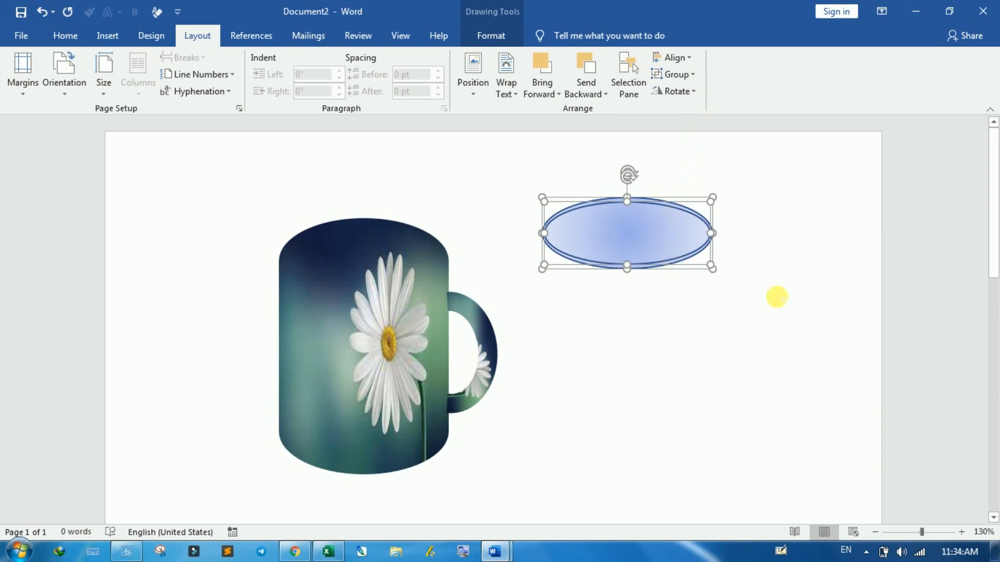
{"action": "left_click", "coordinate": [777, 297]}
Narrow the inner ellipse slightly by pulling in its left edge
{"action": "left_click", "coordinate": [551, 236]}
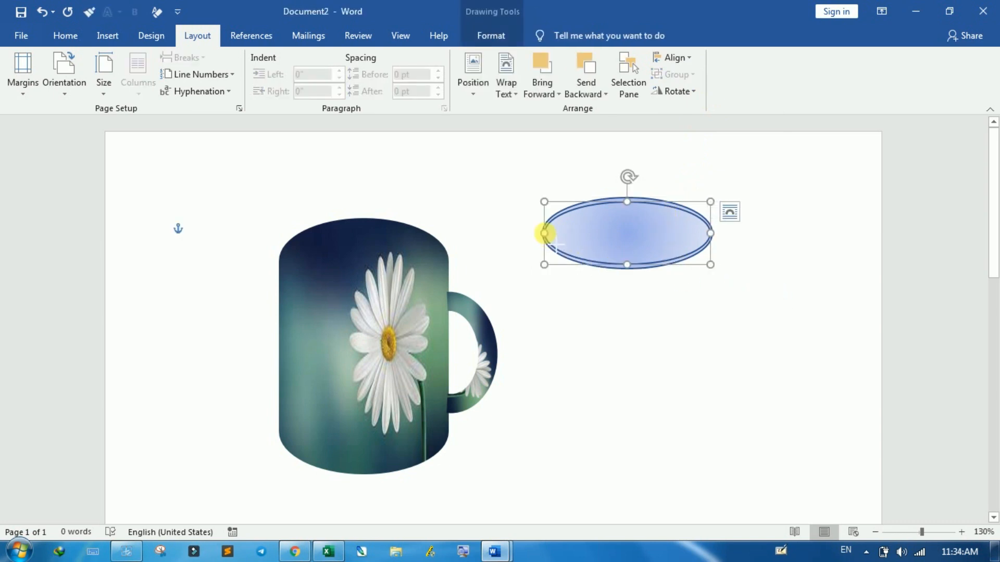
{"action": "left_click_drag", "start_coordinate": [544, 234], "coordinate": [550, 234]}
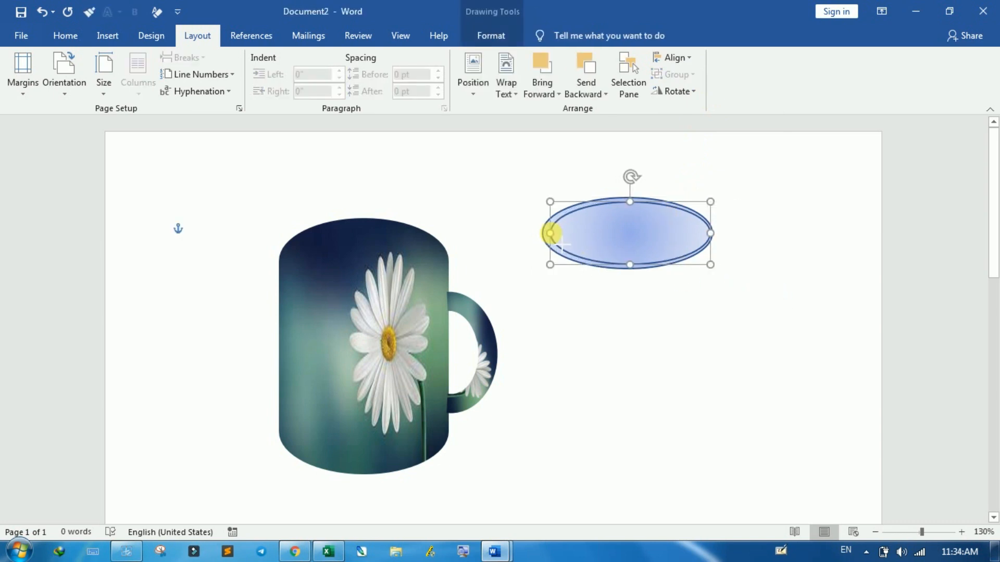
{"action": "left_click", "coordinate": [778, 348]}
Realign both ellipses with Align Center and Align Middle, and place them back over the top of the mug as its rim
{"action": "left_click", "coordinate": [582, 214]}
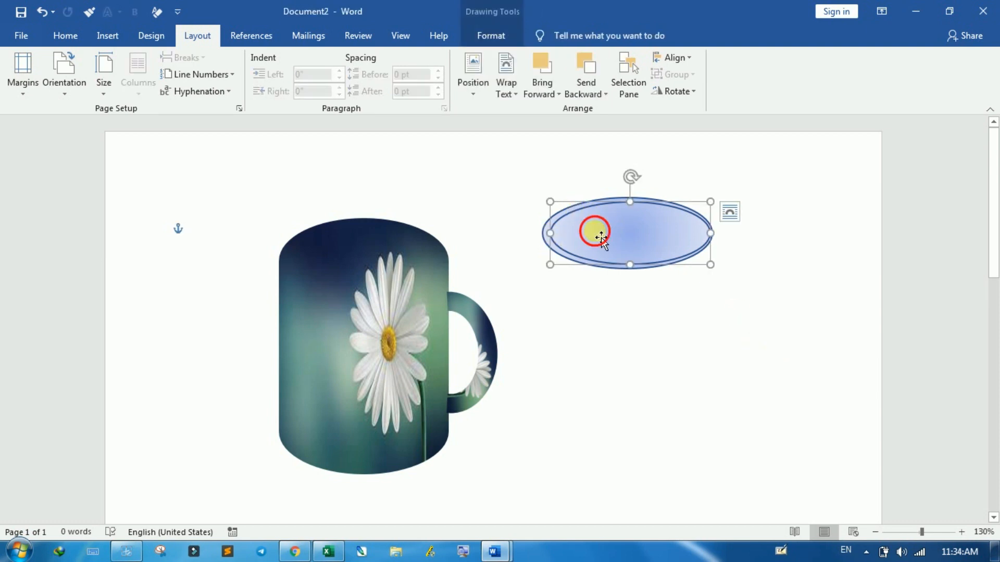
{"action": "left_click", "coordinate": [599, 237], "text": "shift"}
{"action": "left_click", "coordinate": [599, 248]}
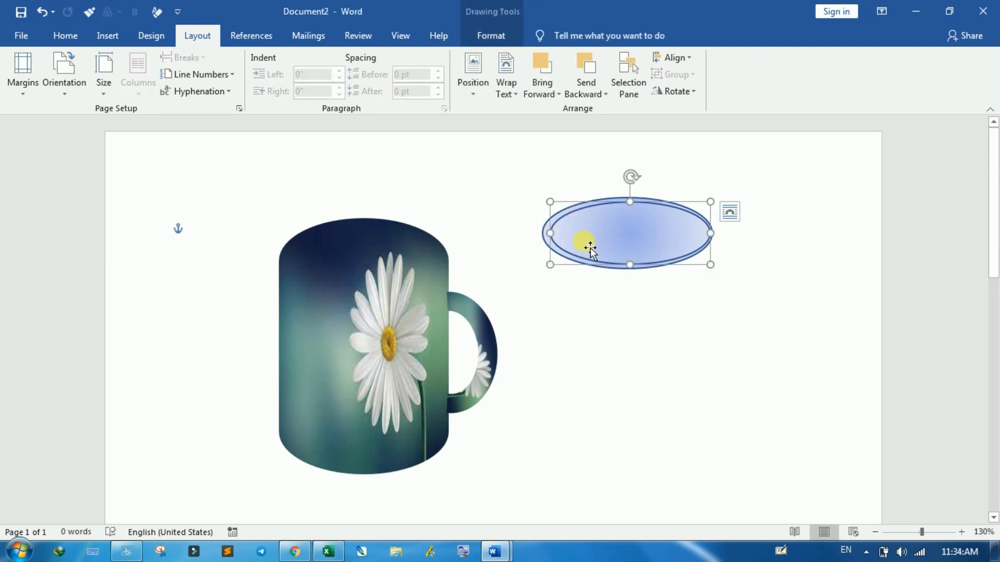
{"action": "left_click", "coordinate": [549, 241], "text": "shift"}
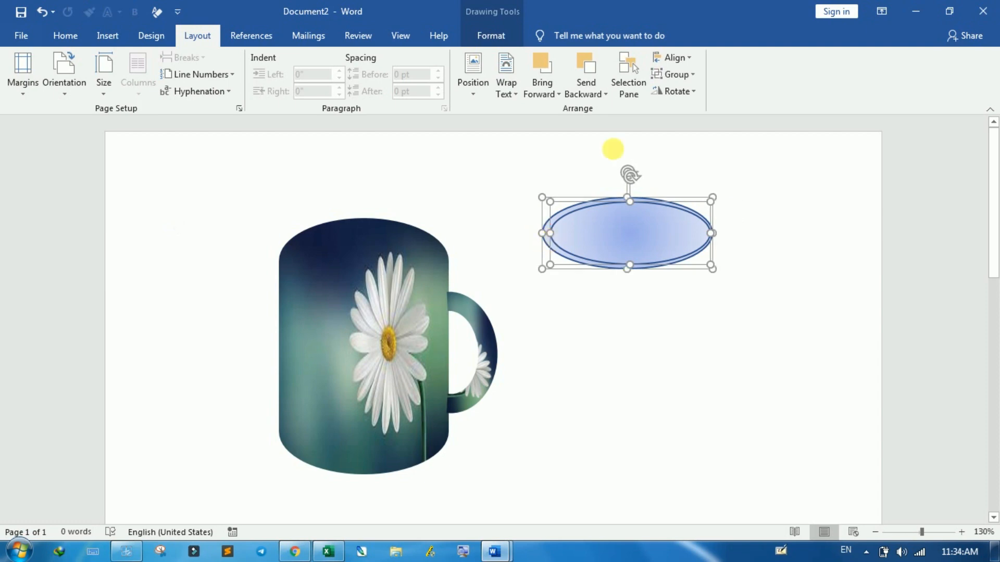
{"action": "left_click", "coordinate": [673, 57]}
{"action": "left_click", "coordinate": [695, 95]}
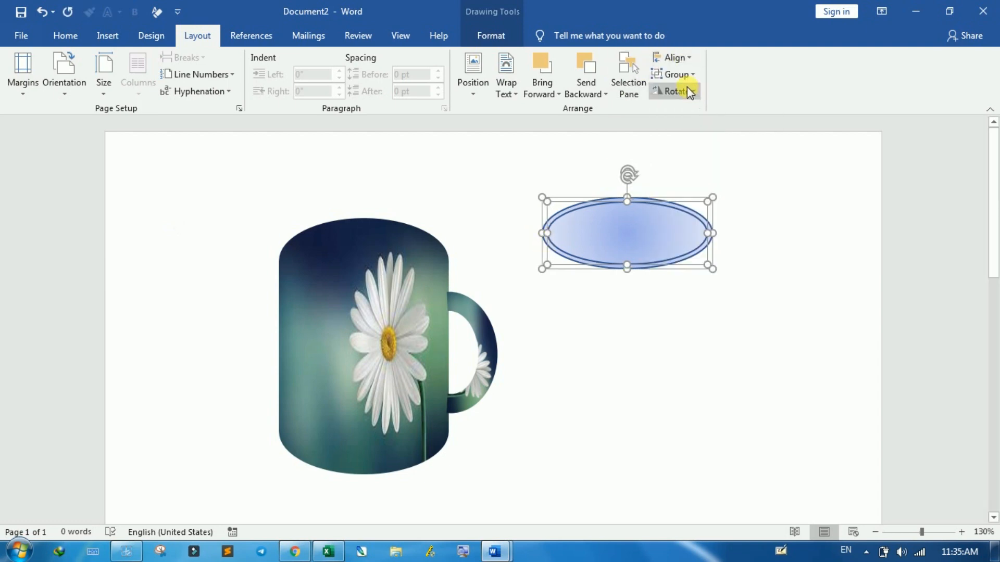
{"action": "left_click", "coordinate": [679, 66]}
{"action": "left_click", "coordinate": [692, 147]}
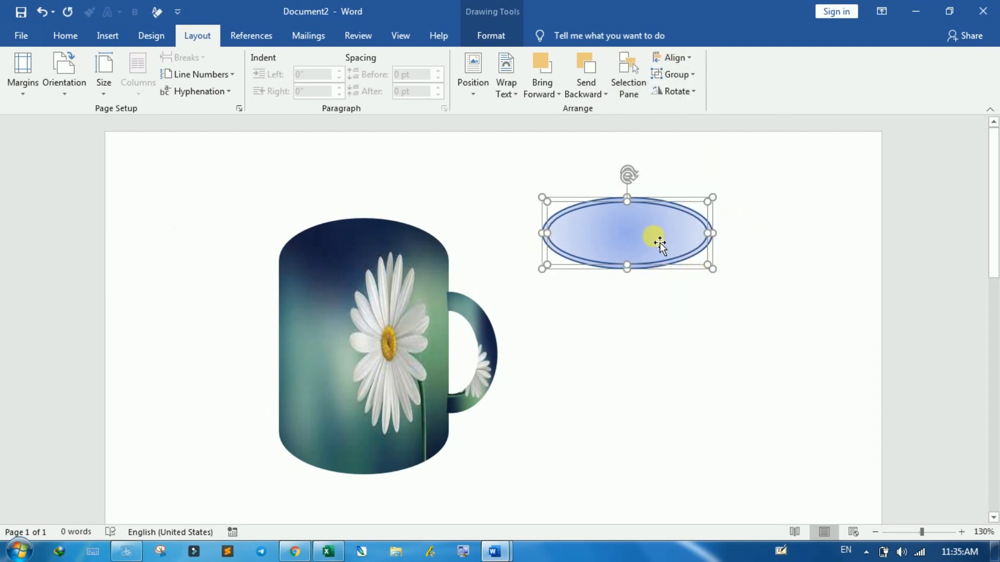
{"action": "left_click_drag", "start_coordinate": [659, 239], "coordinate": [395, 262]}
{"action": "left_click", "coordinate": [636, 229]}
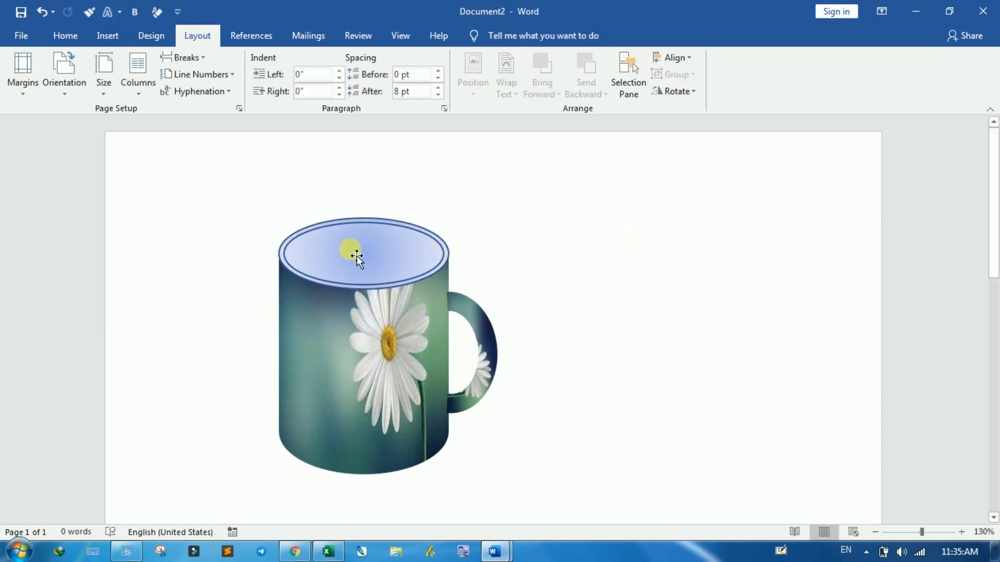
Remove the outline of the rim's outer ellipse
{"action": "left_click", "coordinate": [333, 290]}
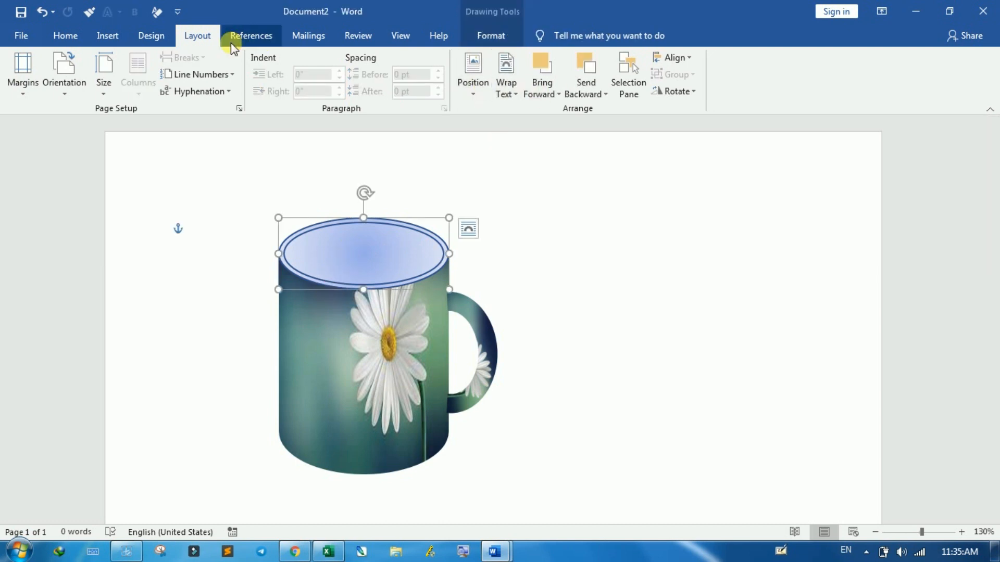
{"action": "left_click", "coordinate": [491, 36]}
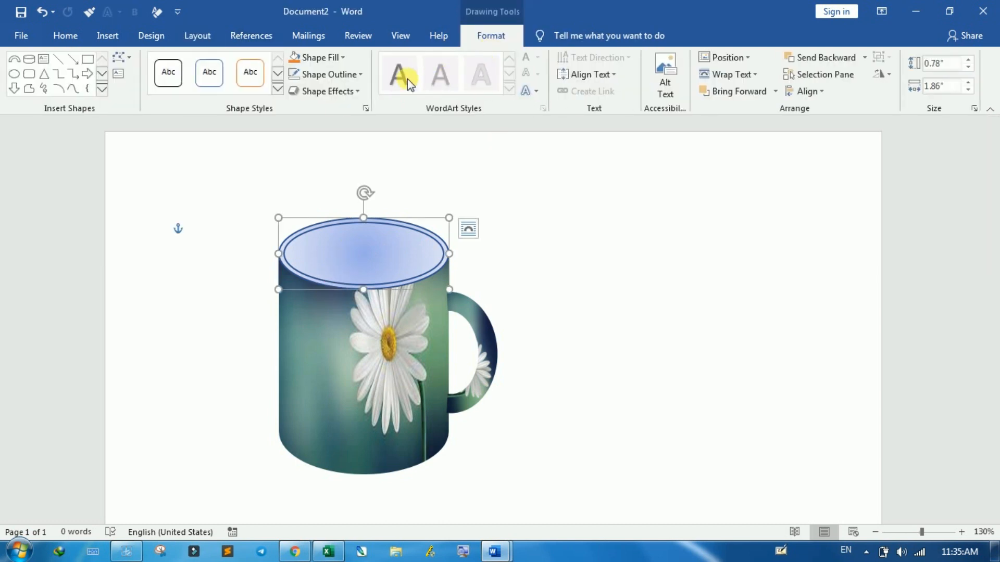
{"action": "left_click", "coordinate": [342, 79]}
{"action": "left_click", "coordinate": [323, 203]}
{"action": "left_click", "coordinate": [548, 228]}
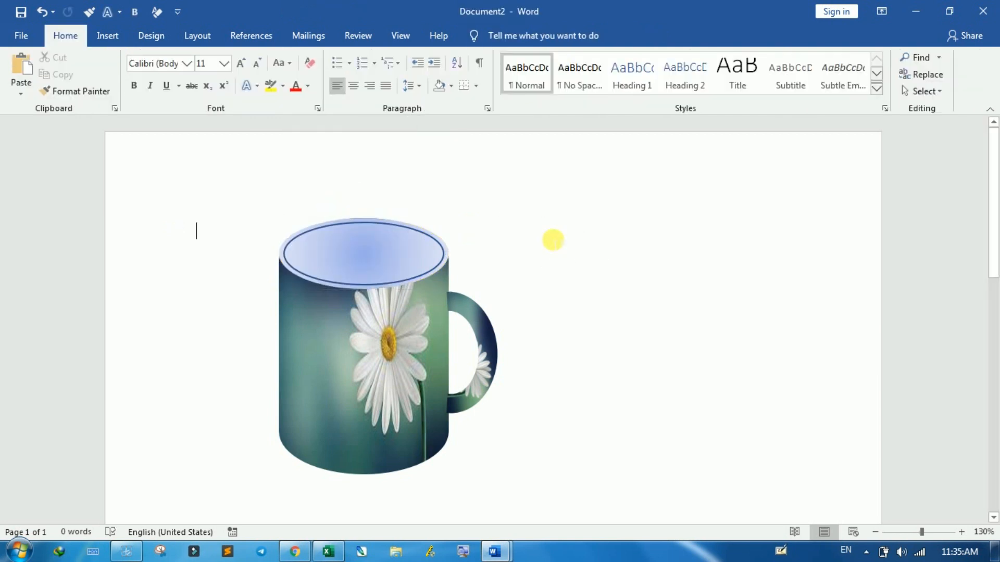
{"action": "left_click", "coordinate": [404, 268]}
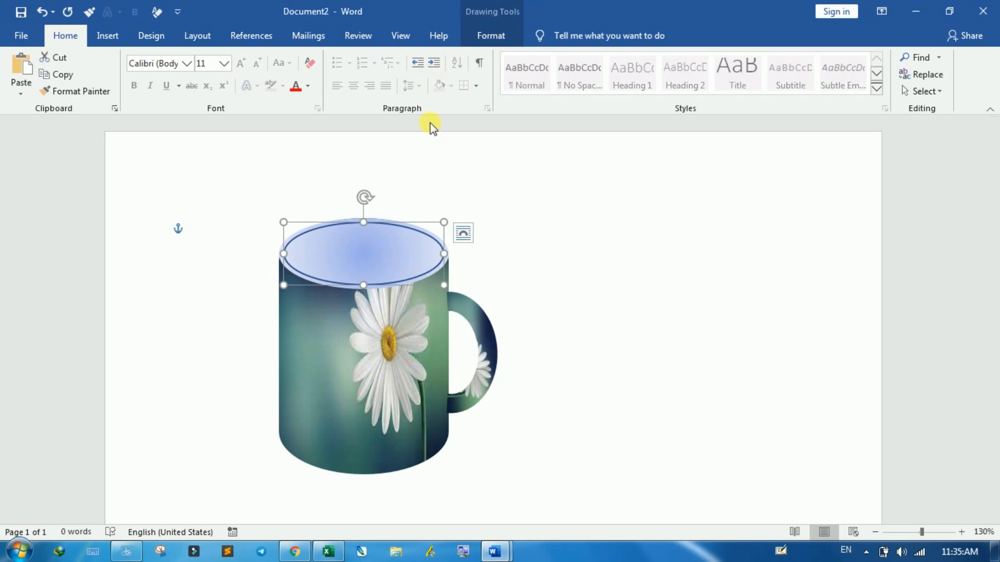
{"action": "left_click", "coordinate": [600, 289]}
{"action": "left_click", "coordinate": [319, 286]}
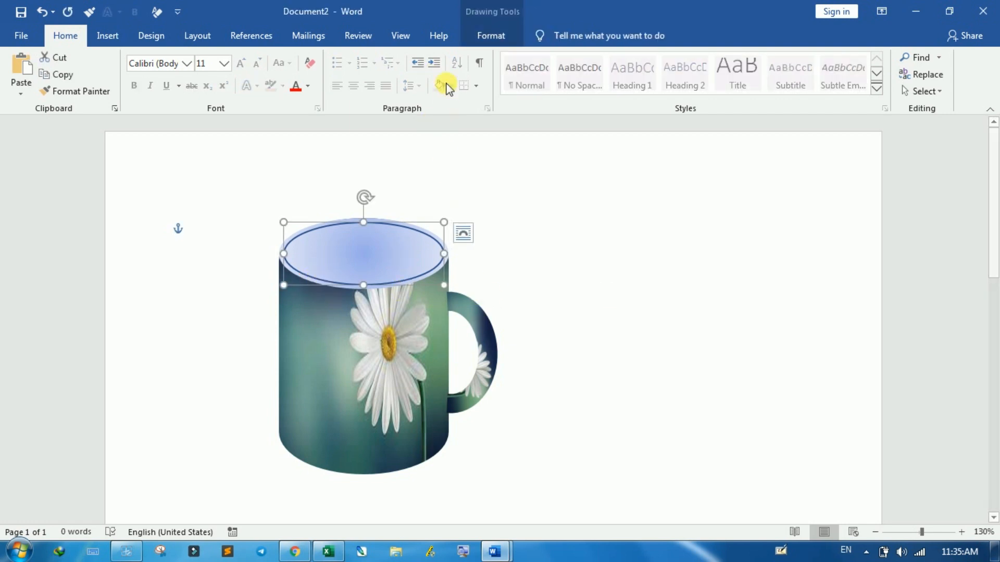
{"action": "left_click", "coordinate": [495, 37]}
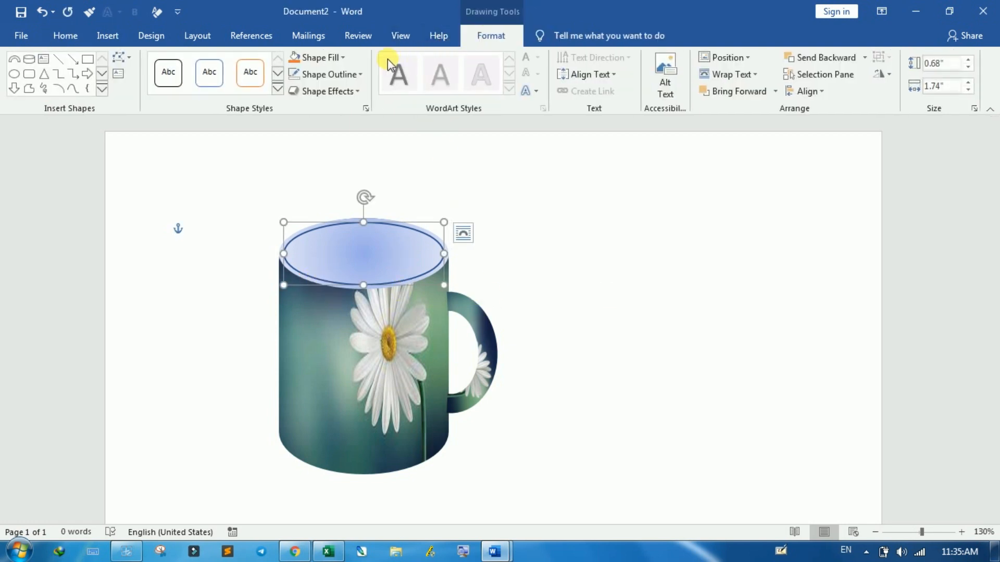
{"action": "left_click", "coordinate": [349, 63]}
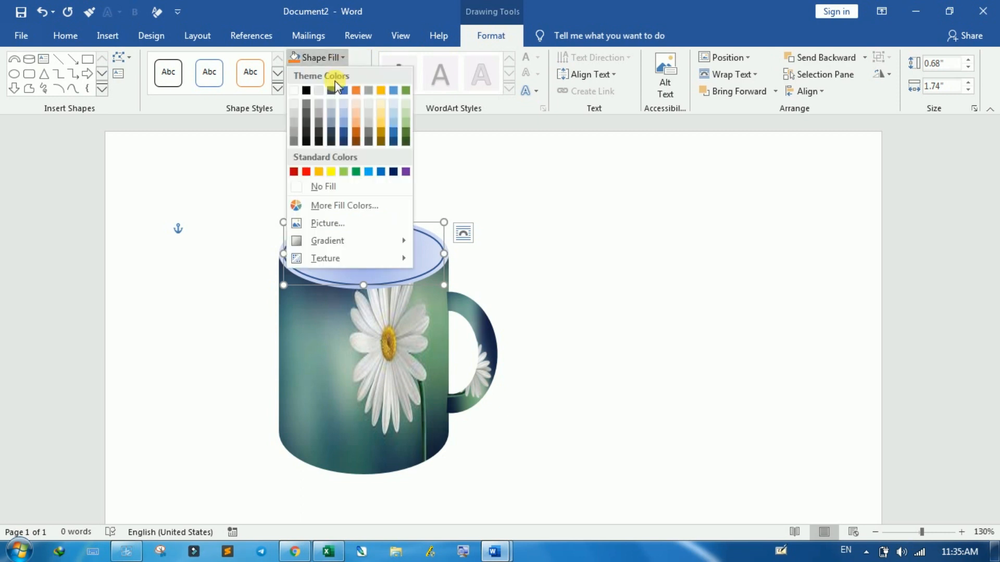
{"action": "left_click", "coordinate": [605, 216]}
{"action": "left_click", "coordinate": [483, 194]}
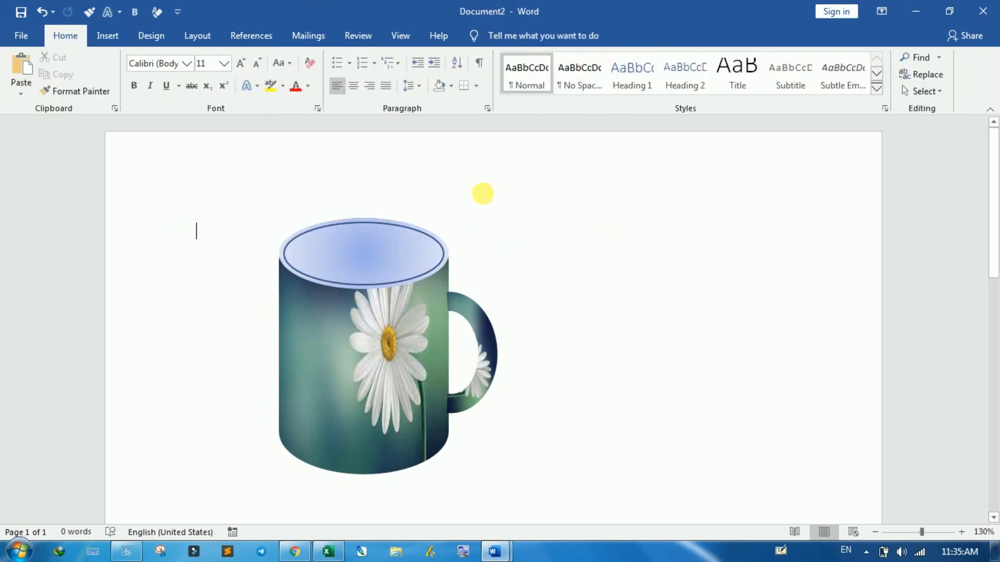
{"action": "left_click", "coordinate": [321, 292]}
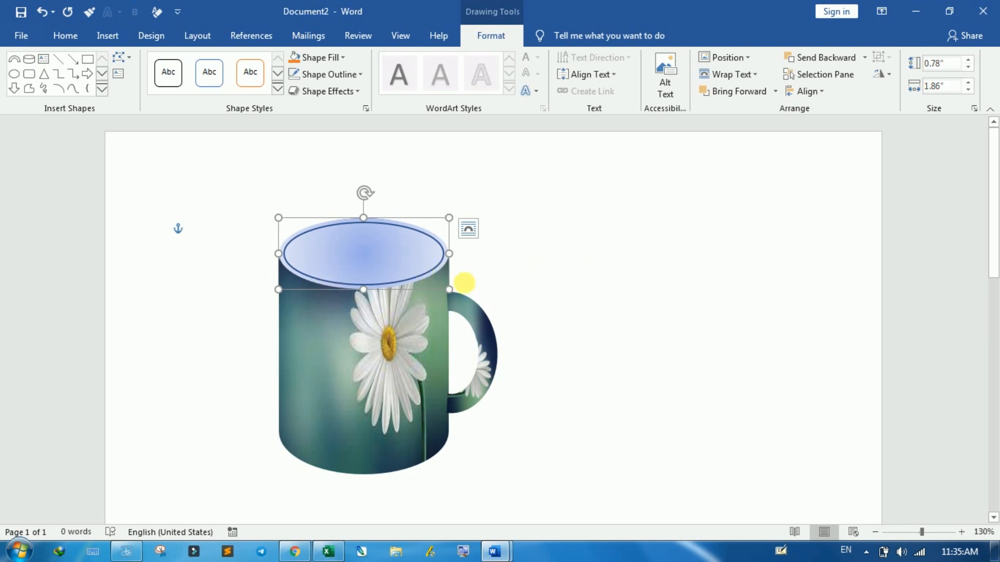
{"action": "left_click", "coordinate": [560, 293]}
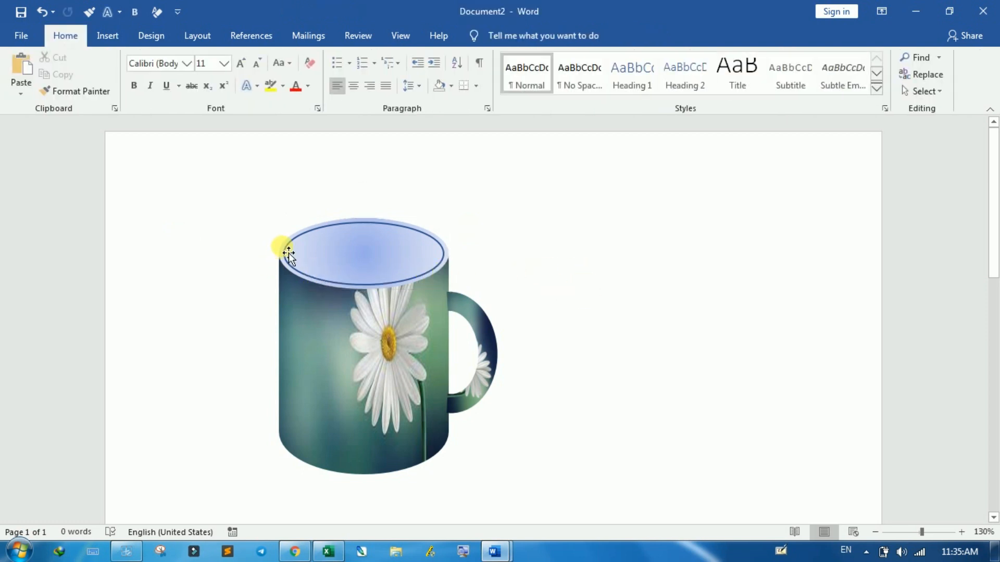
Fill the outer rim ellipse with light blue (Blue, Accent 5, Lighter 60%)
{"action": "left_click", "coordinate": [288, 252]}
{"action": "left_click", "coordinate": [343, 60]}
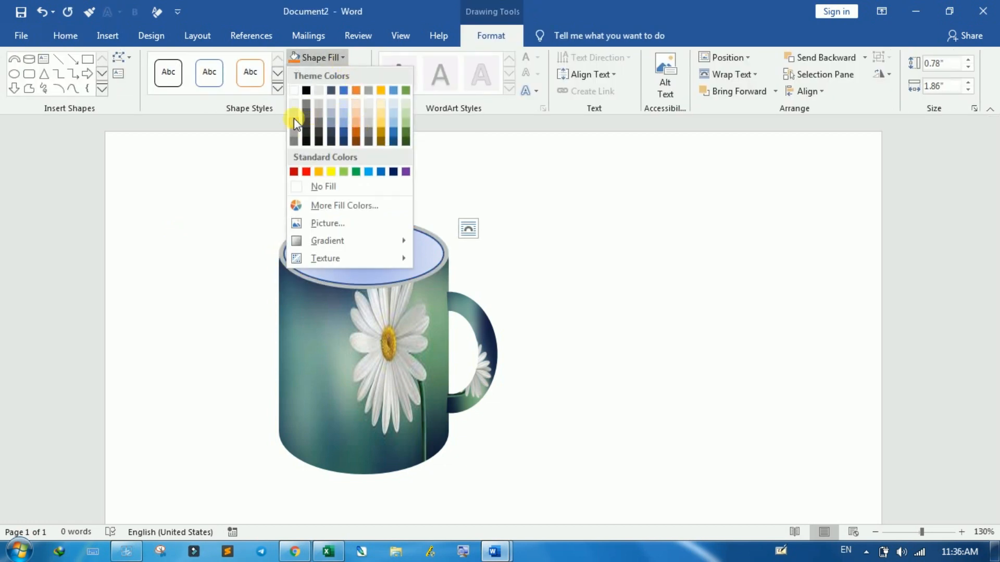
{"action": "left_click", "coordinate": [391, 121]}
Remove the outline of the inner rim ellipse
{"action": "left_click", "coordinate": [390, 254]}
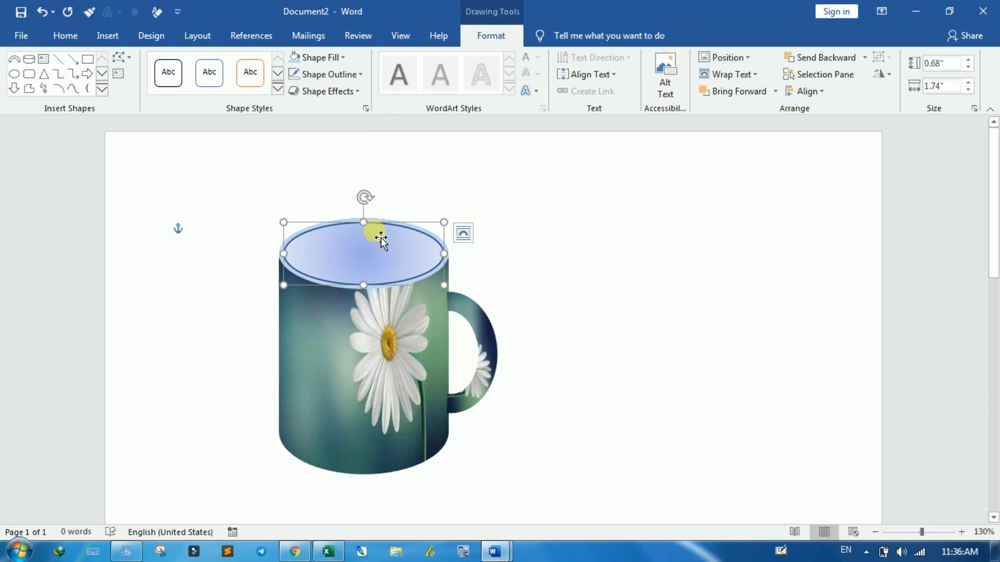
{"action": "left_click", "coordinate": [353, 74]}
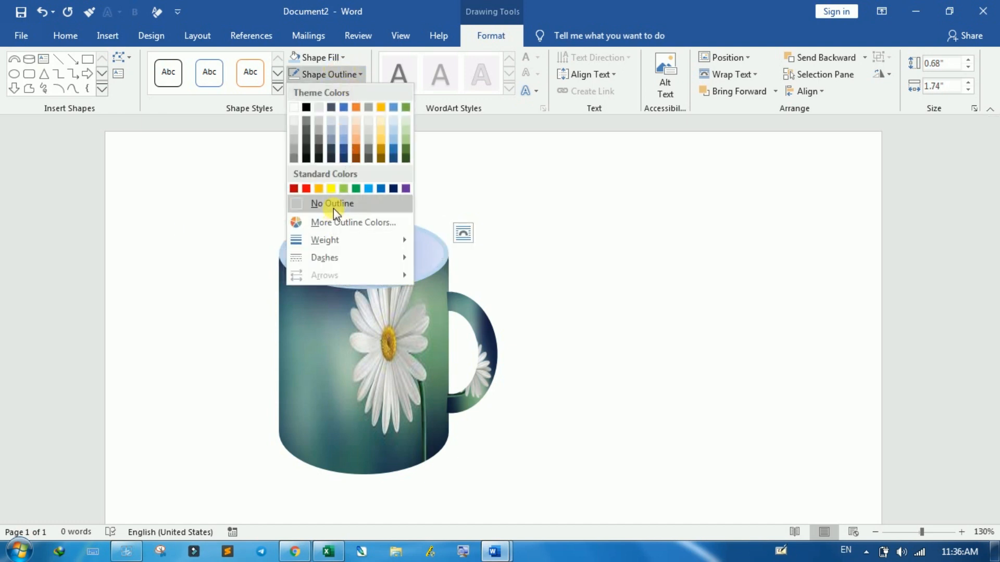
{"action": "left_click", "coordinate": [333, 204]}
Fill the inner ellipse with Blue, Accent 1, Lighter 60%
{"action": "left_click", "coordinate": [336, 57]}
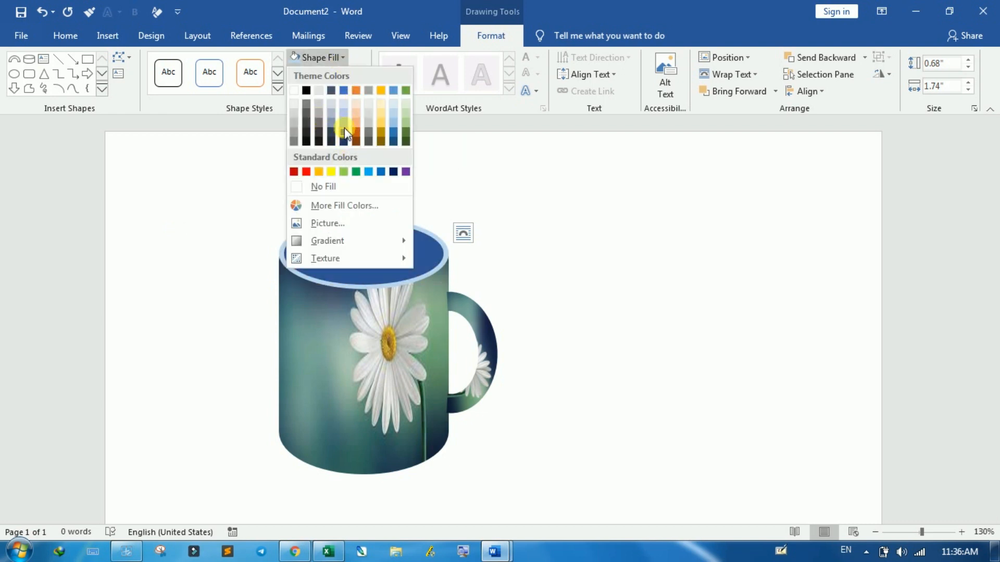
{"action": "left_click", "coordinate": [344, 110]}
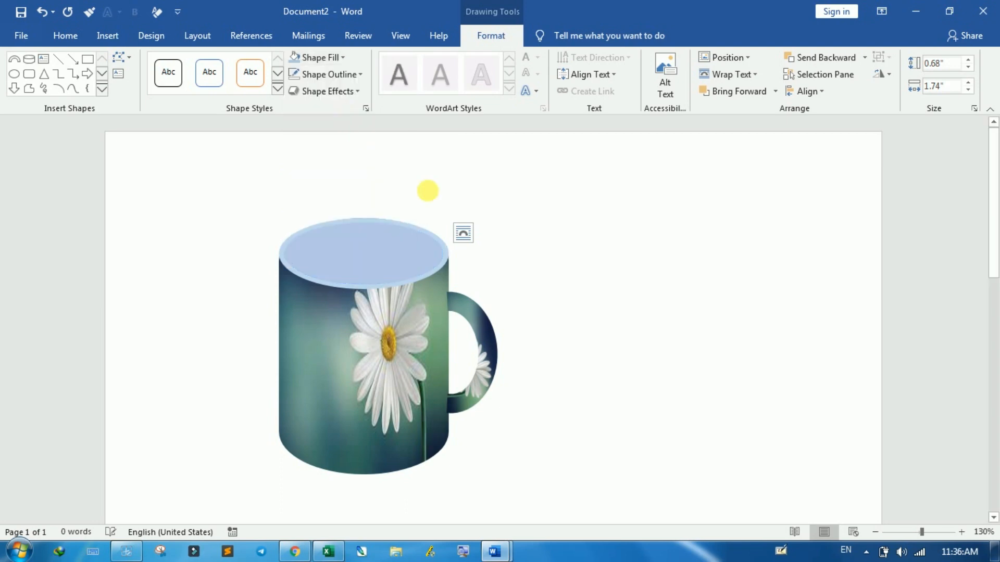
{"action": "left_click", "coordinate": [427, 190]}
{"action": "left_click", "coordinate": [433, 277]}
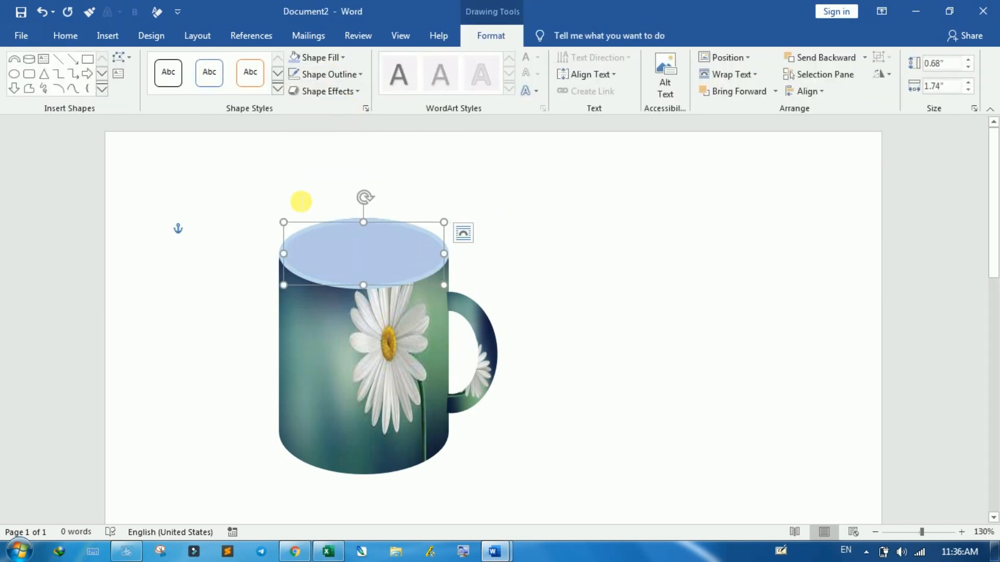
{"action": "left_click", "coordinate": [261, 211]}
Fill the outer rim ellipse with Blue, Accent 1, Lighter 40%
{"action": "left_click", "coordinate": [286, 255]}
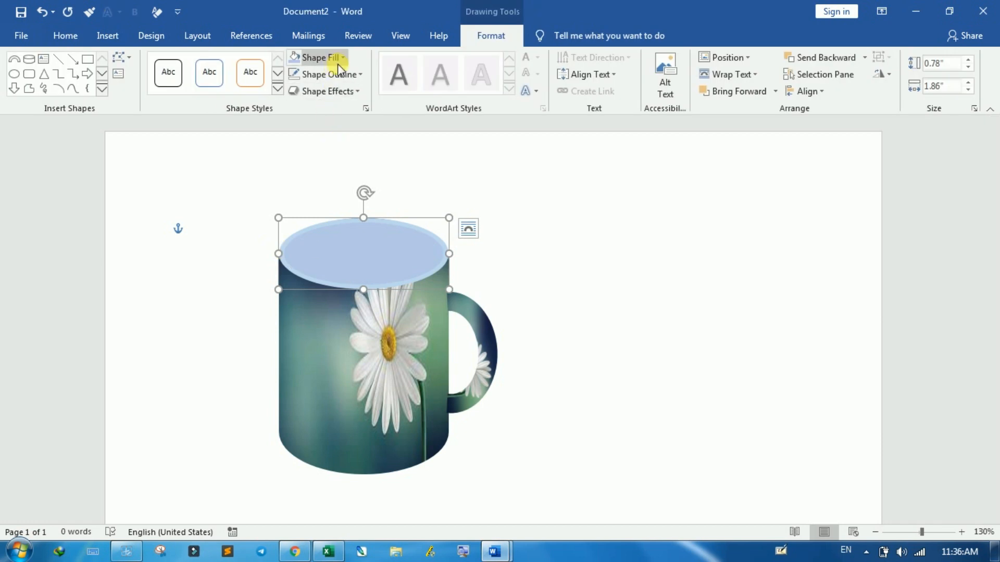
{"action": "left_click", "coordinate": [315, 58]}
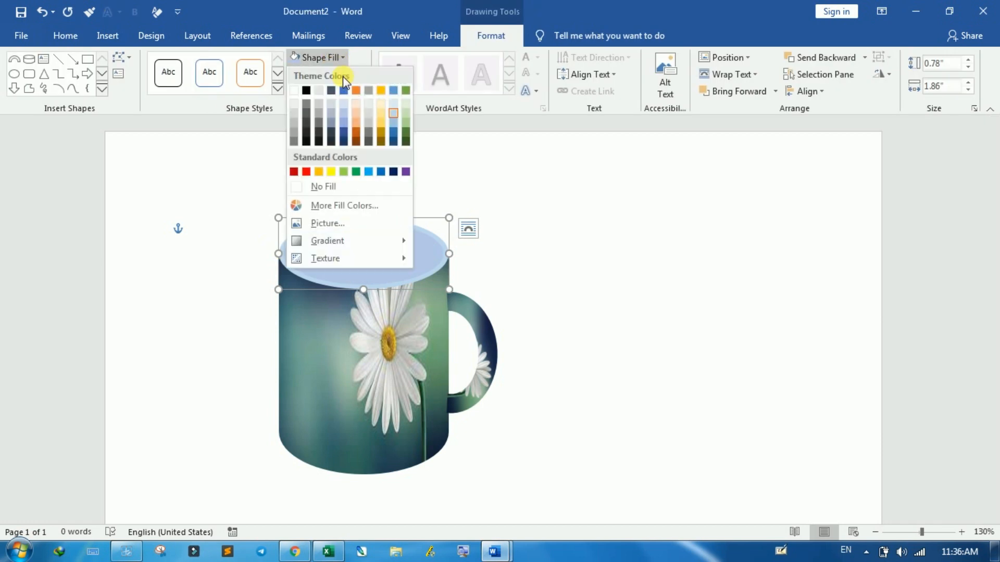
{"action": "left_click", "coordinate": [344, 123]}
{"action": "left_click", "coordinate": [538, 225]}
Give the inner ellipse a horizontal linear gradient that darkens from left to right
{"action": "double_click", "coordinate": [405, 254]}
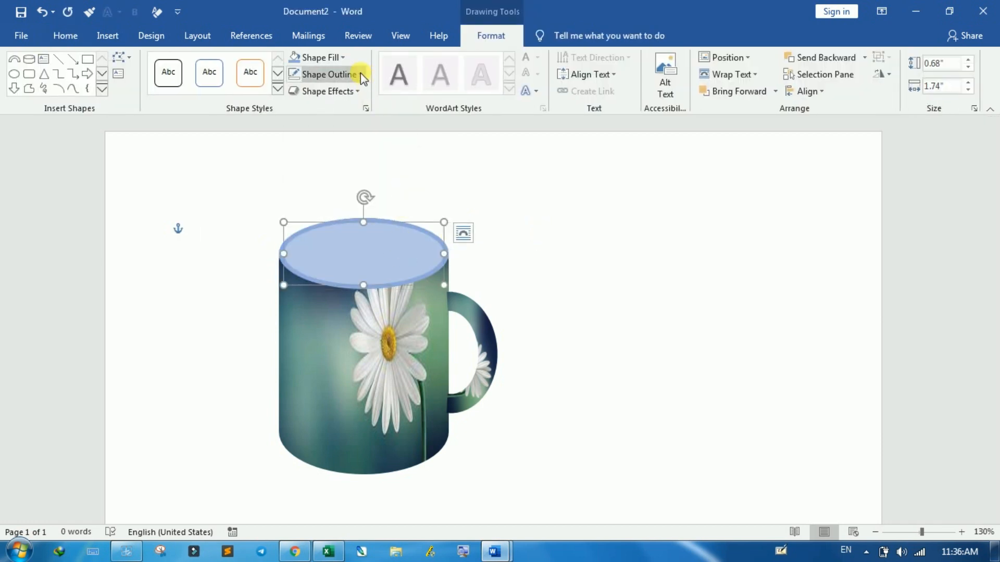
{"action": "left_click", "coordinate": [346, 61]}
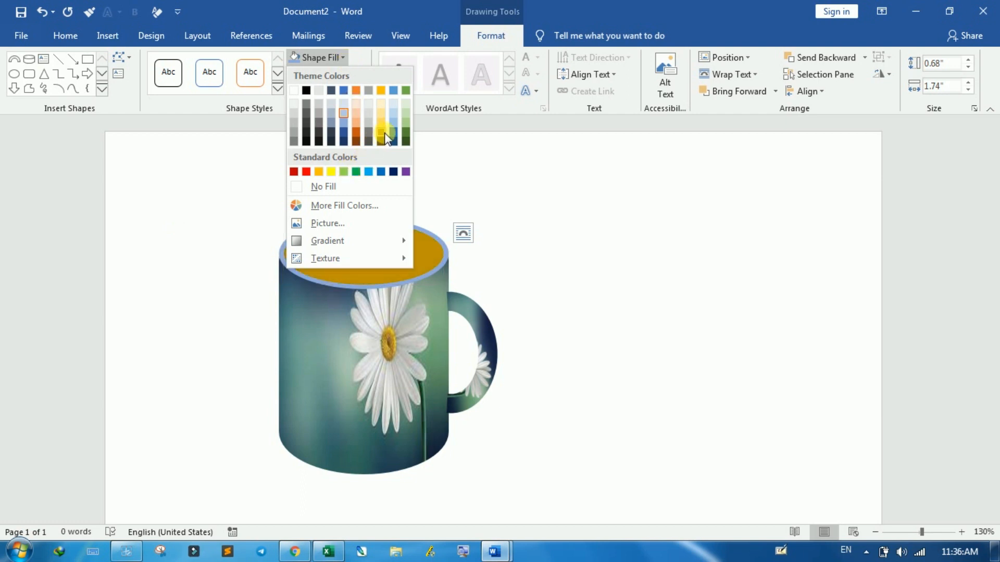
{"action": "mouse_move", "coordinate": [368, 239]}
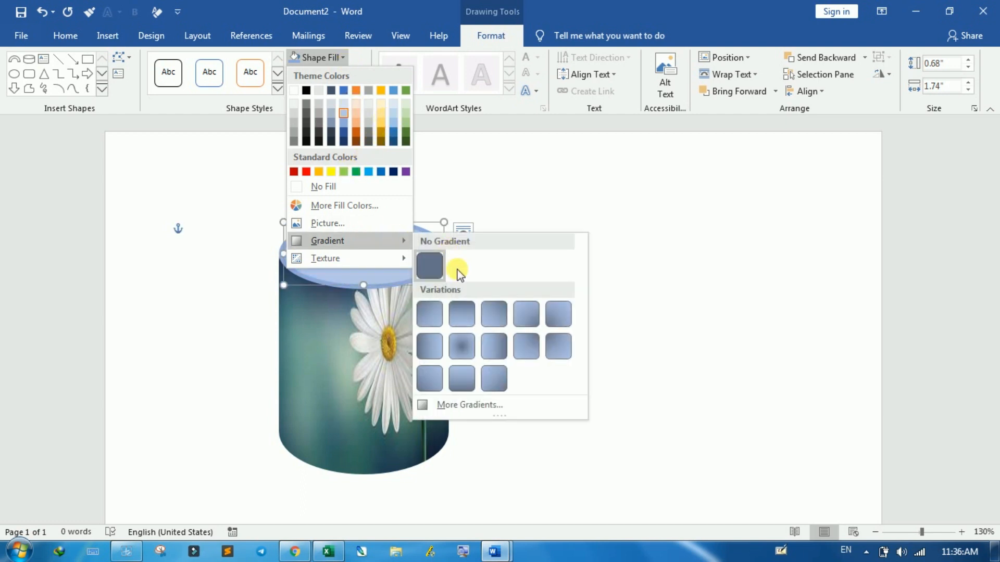
{"action": "left_click", "coordinate": [497, 339]}
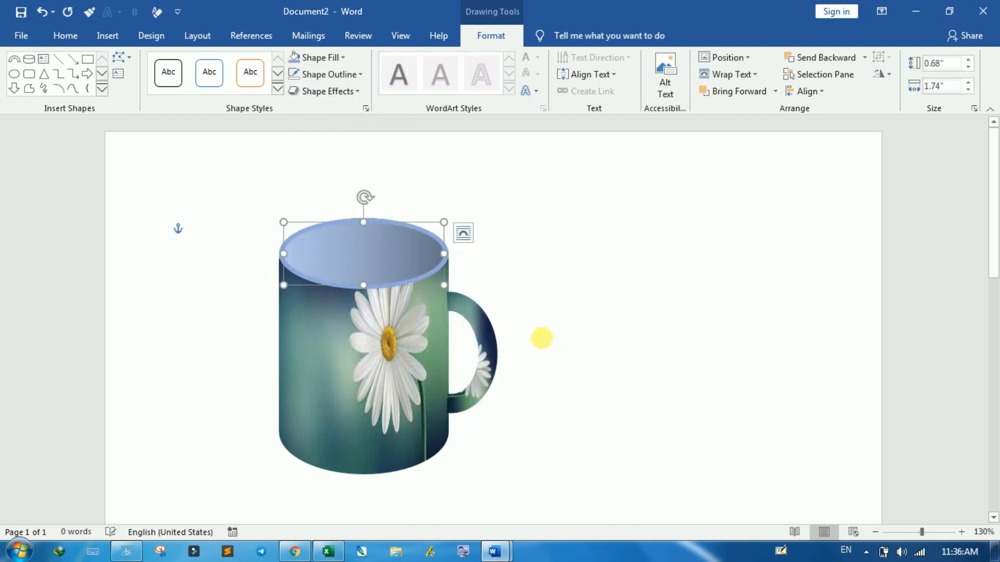
{"action": "left_click", "coordinate": [541, 338]}
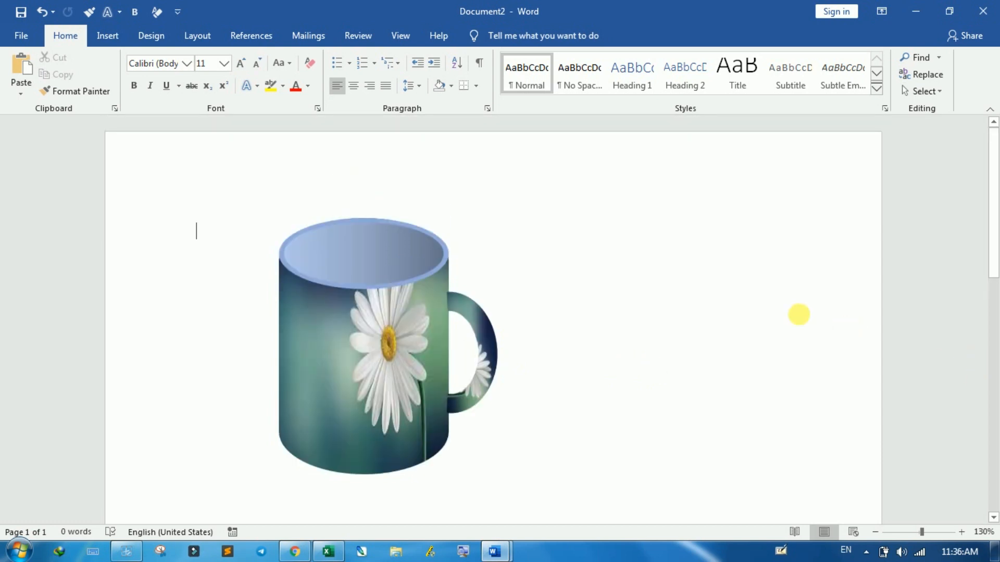
Fill the inner ellipse with plain white
{"action": "left_click", "coordinate": [377, 262]}
{"action": "left_click", "coordinate": [401, 35]}
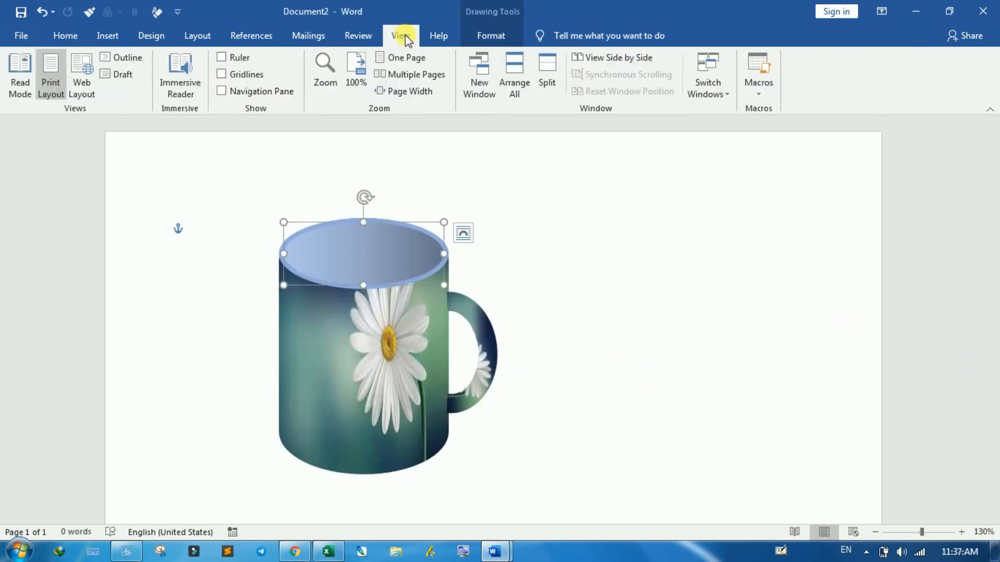
{"action": "left_click", "coordinate": [110, 38]}
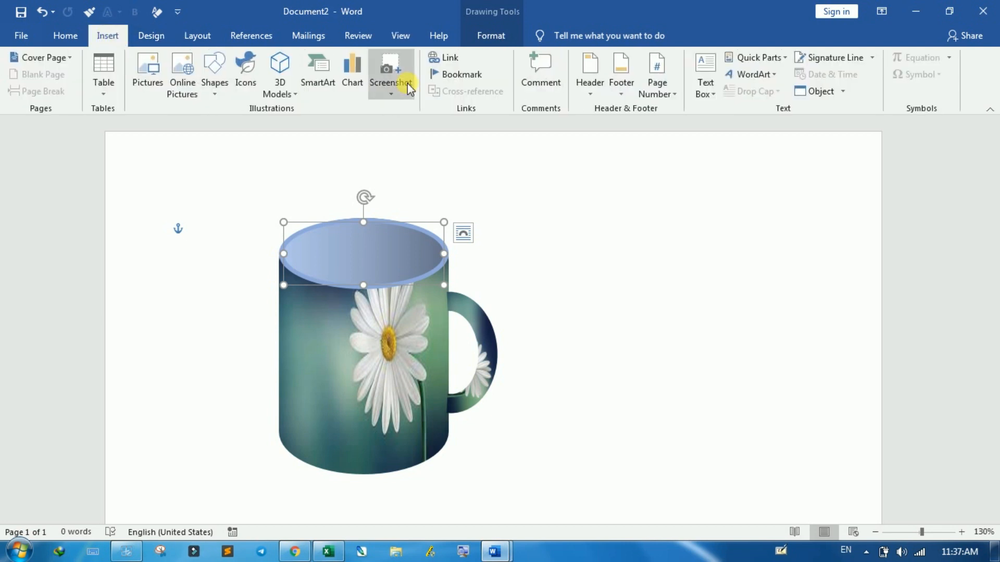
{"action": "left_click", "coordinate": [492, 37]}
{"action": "left_click", "coordinate": [343, 62]}
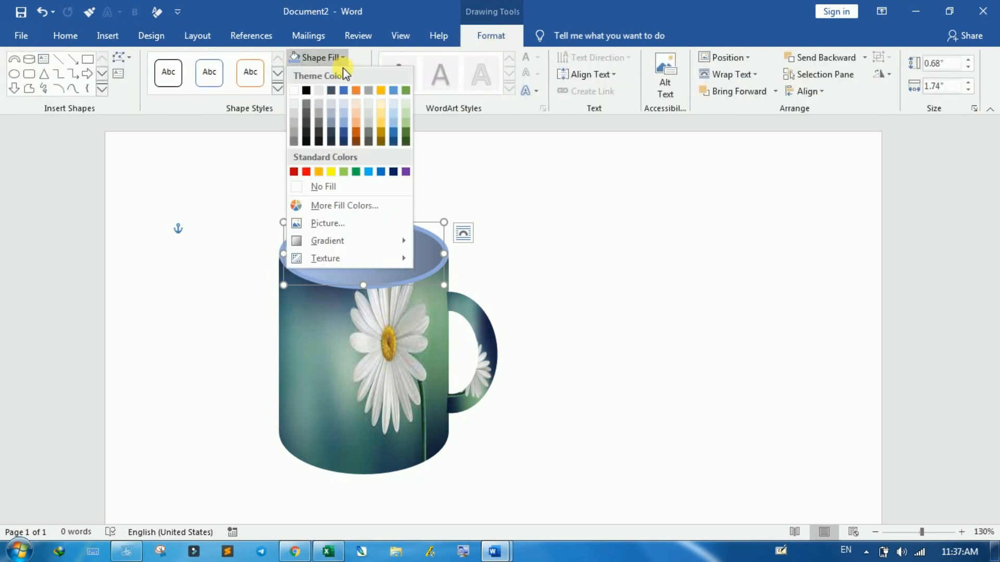
{"action": "left_click", "coordinate": [294, 92]}
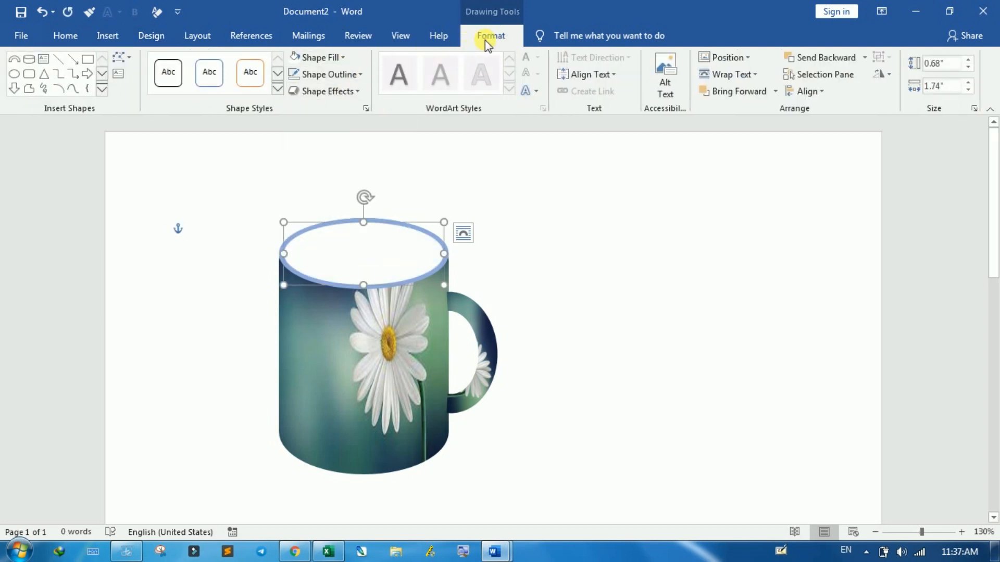
Apply the diagonal linear gradient variation that is darkest at the upper left to the white inner ellipse
{"action": "left_click", "coordinate": [332, 58]}
{"action": "mouse_move", "coordinate": [389, 243]}
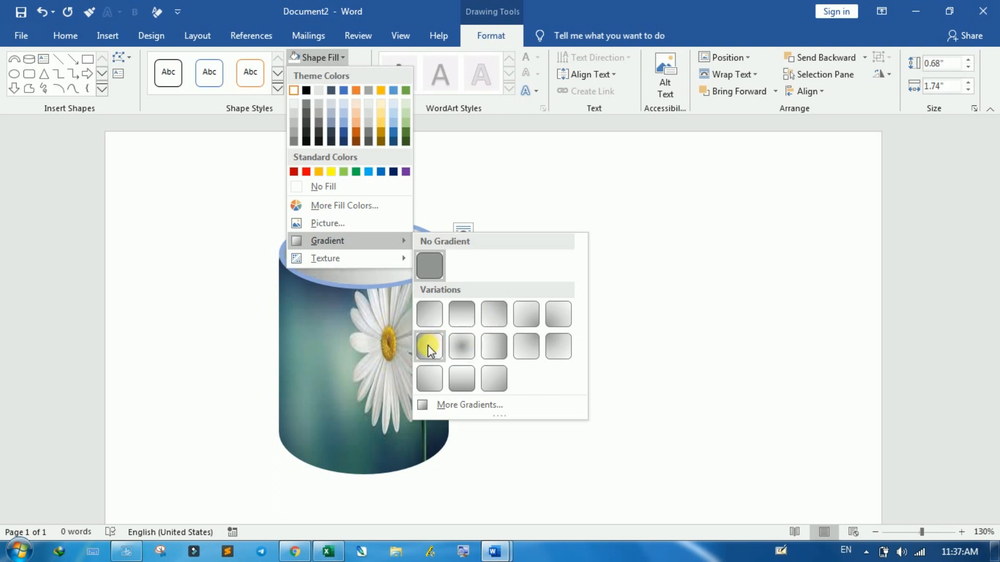
{"action": "left_click", "coordinate": [432, 317]}
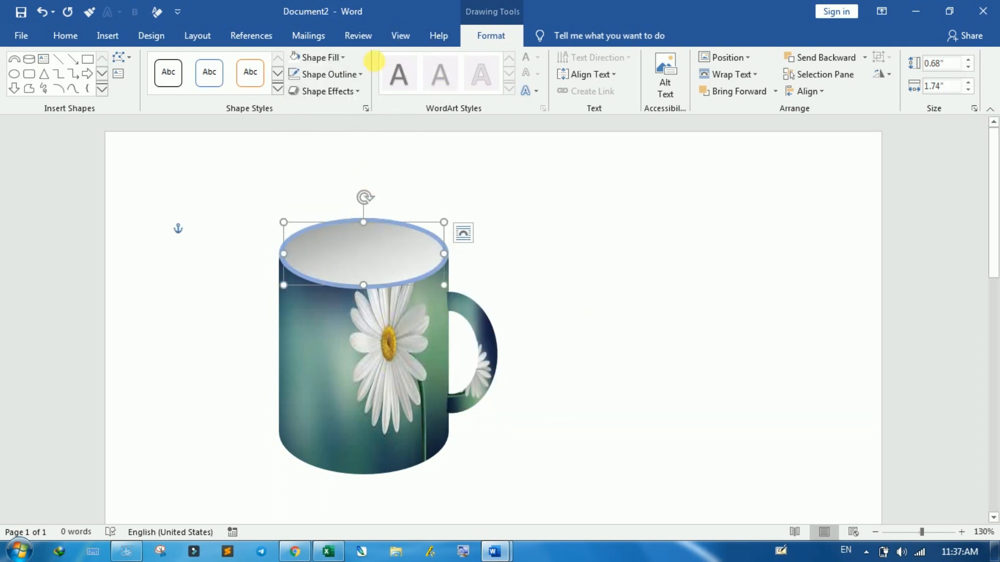
Open the detailed gradient settings for the inner ellipse and set the gradient type to Path
{"action": "left_click", "coordinate": [343, 58]}
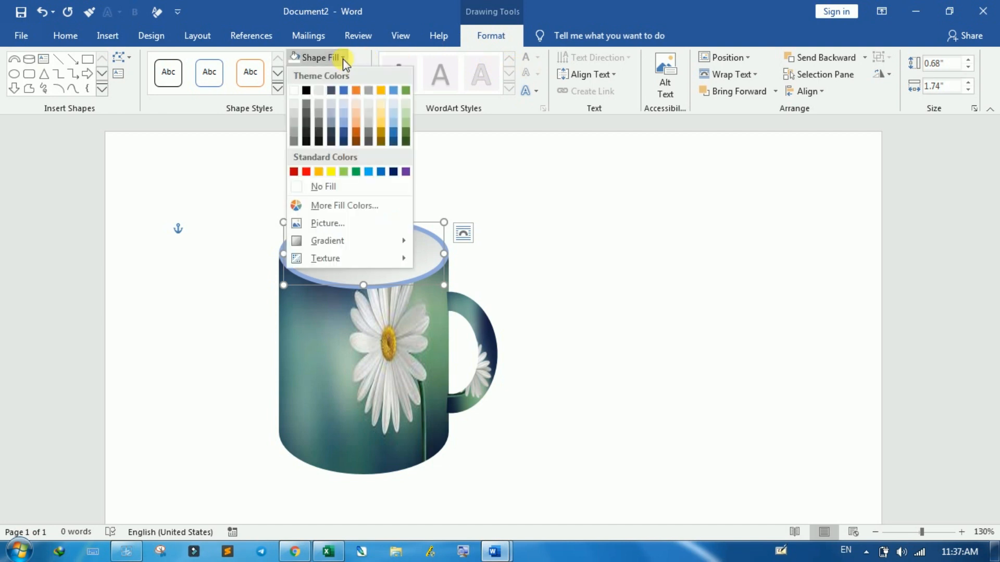
{"action": "left_click", "coordinate": [468, 405]}
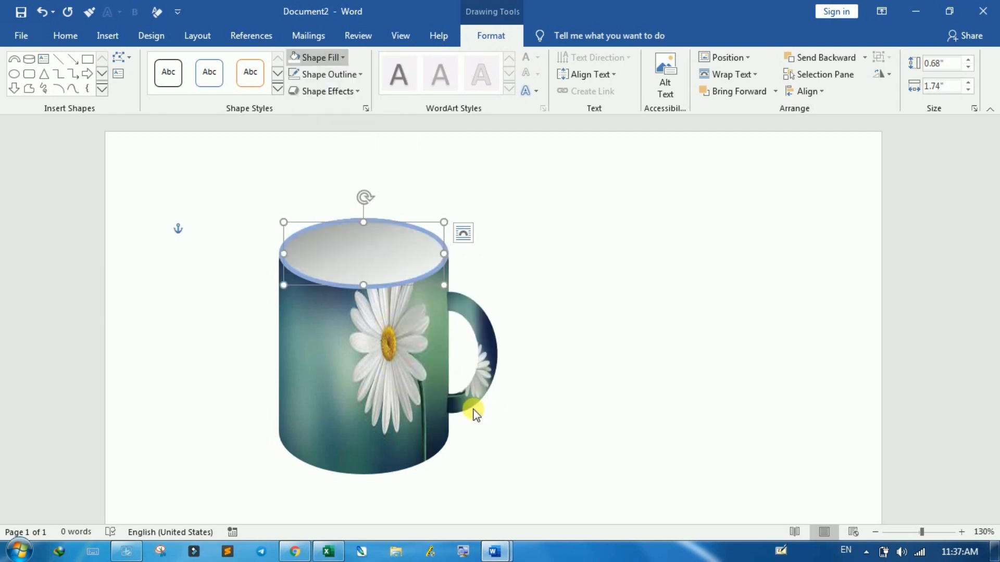
{"action": "left_click", "coordinate": [967, 328]}
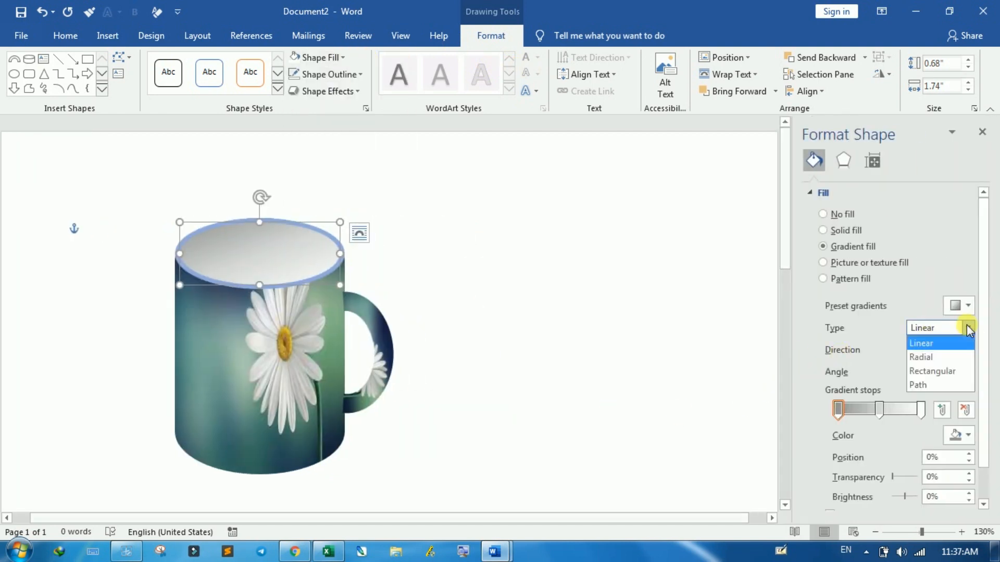
{"action": "left_click", "coordinate": [928, 353]}
{"action": "left_click", "coordinate": [966, 328]}
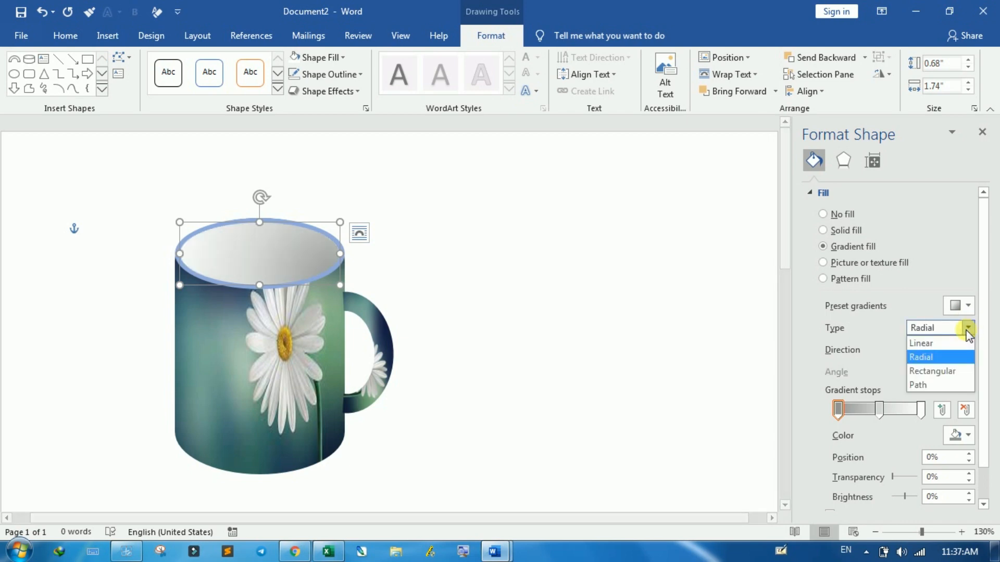
{"action": "left_click", "coordinate": [935, 386]}
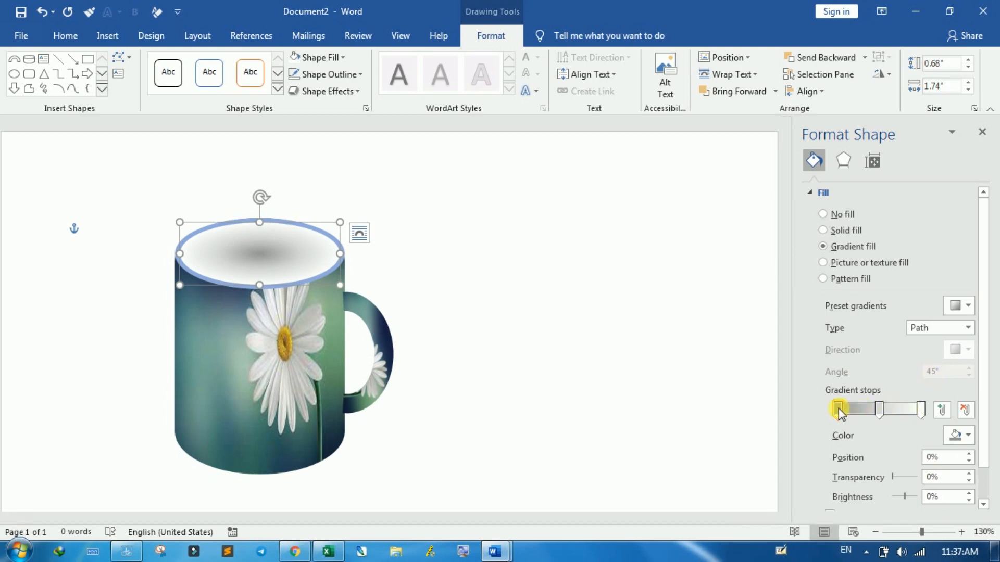
Try white as the color of the first gradient stop on the inner ellipse, and undo the change
{"action": "left_click", "coordinate": [954, 439]}
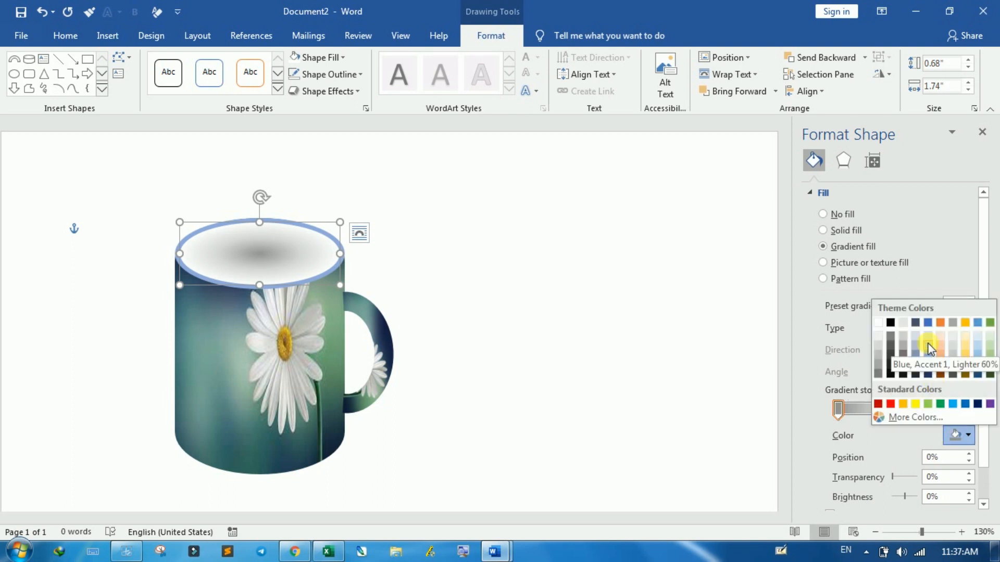
{"action": "left_click", "coordinate": [879, 322]}
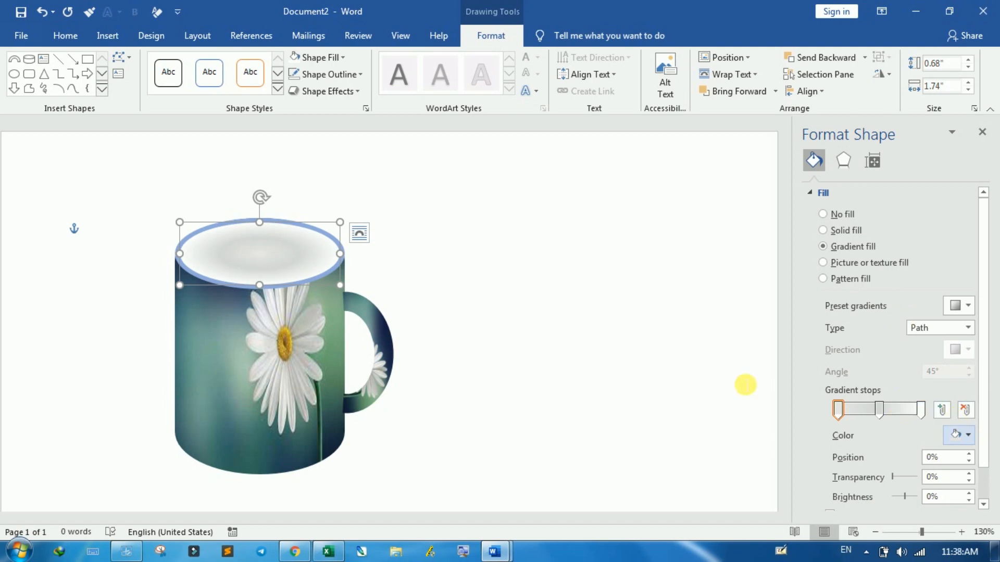
{"action": "left_click", "coordinate": [720, 378]}
{"action": "key", "text": "ctrl+z"}
{"action": "left_click", "coordinate": [718, 377]}
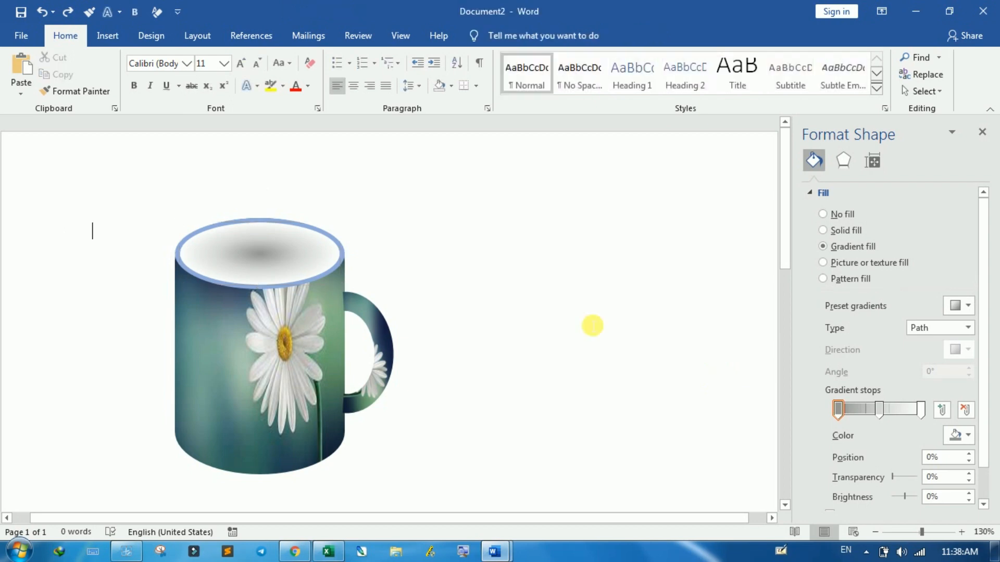
Switch the inner ellipse's fill from gradient to solid
{"action": "left_click", "coordinate": [263, 259]}
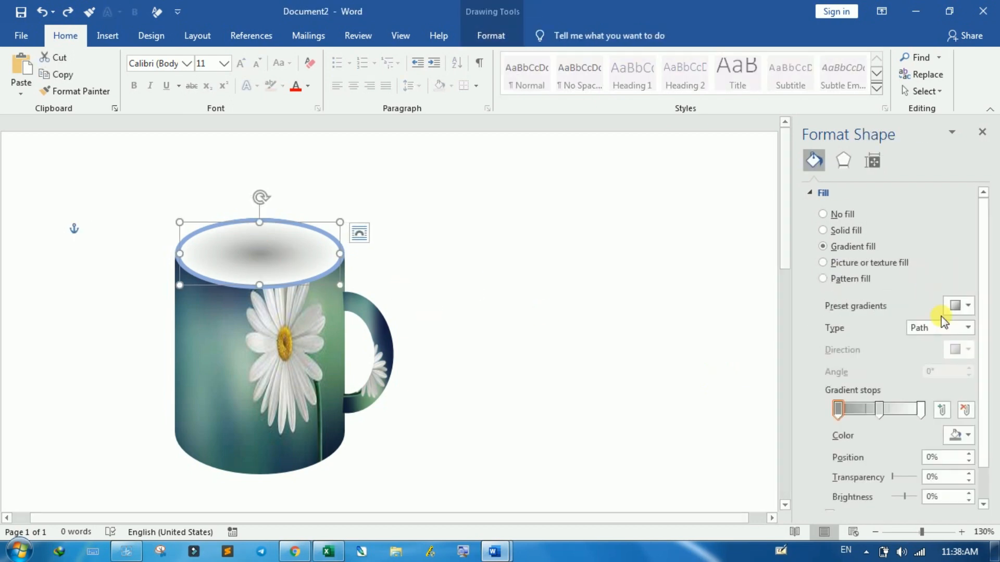
{"action": "left_click", "coordinate": [856, 264]}
{"action": "left_click", "coordinate": [853, 247]}
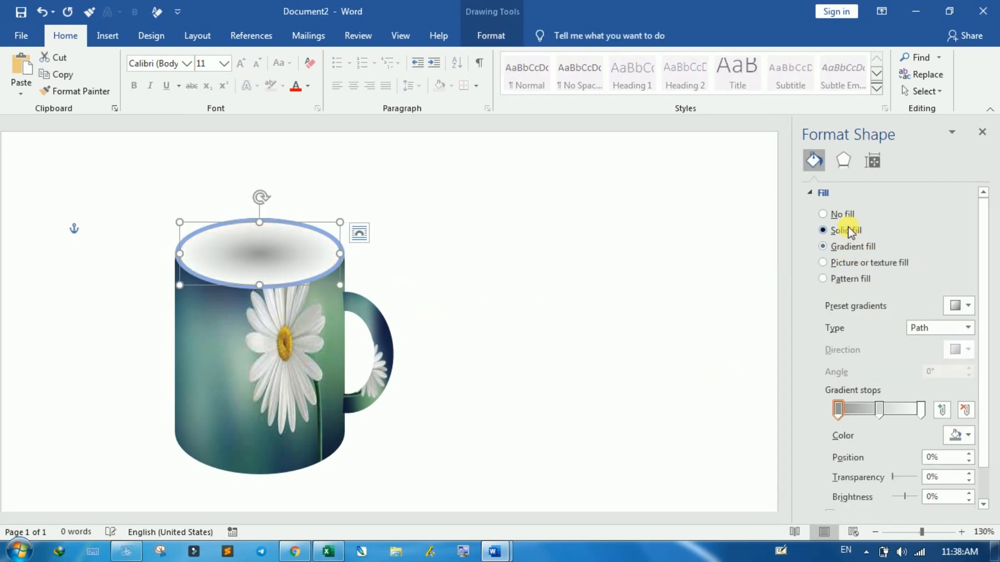
{"action": "left_click", "coordinate": [845, 215]}
{"action": "left_click", "coordinate": [848, 231]}
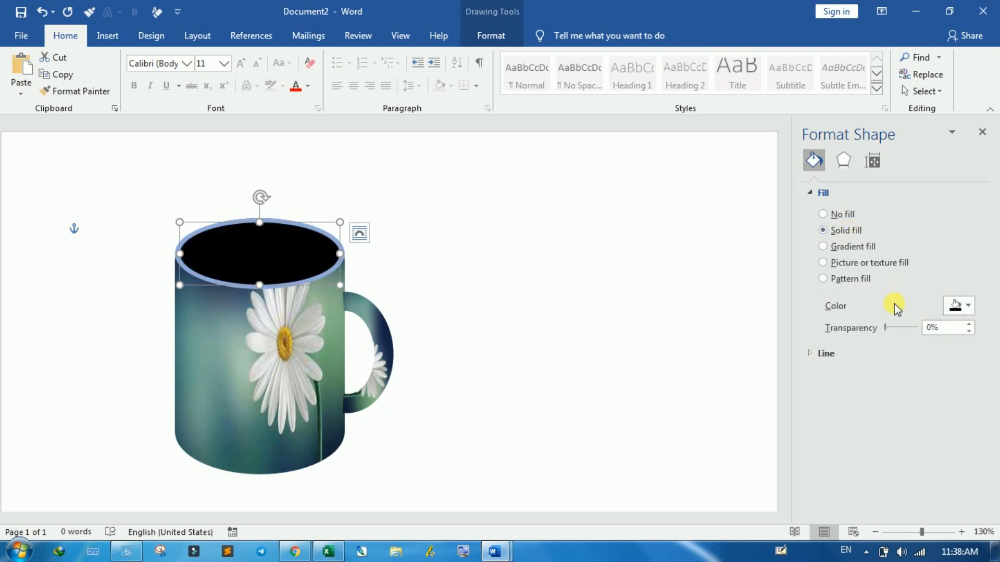
Try a medium gray and a lighter gray as the solid fill color of the inner ellipse
{"action": "left_click", "coordinate": [967, 306]}
{"action": "left_click", "coordinate": [903, 365]}
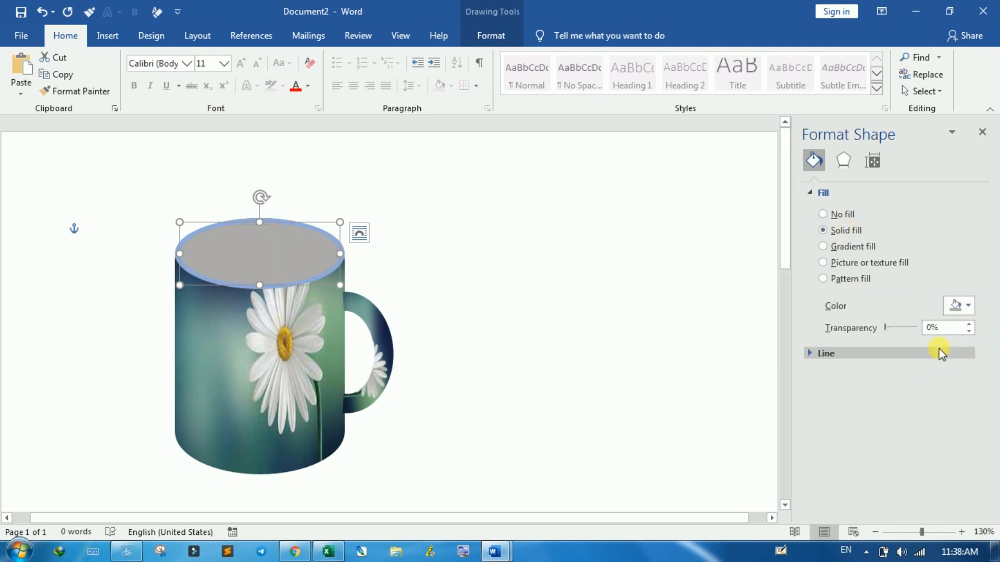
{"action": "left_click", "coordinate": [967, 311]}
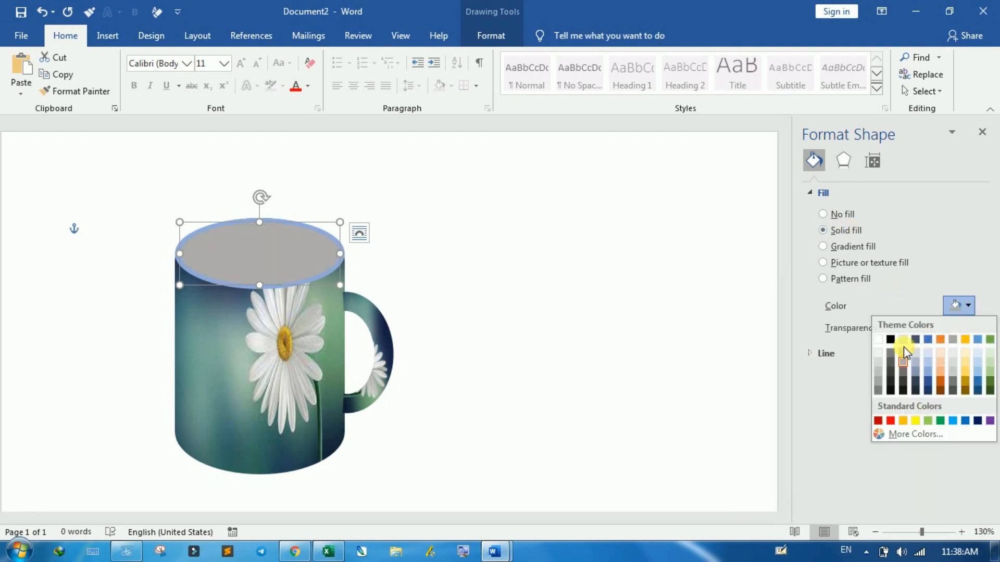
{"action": "left_click", "coordinate": [952, 365]}
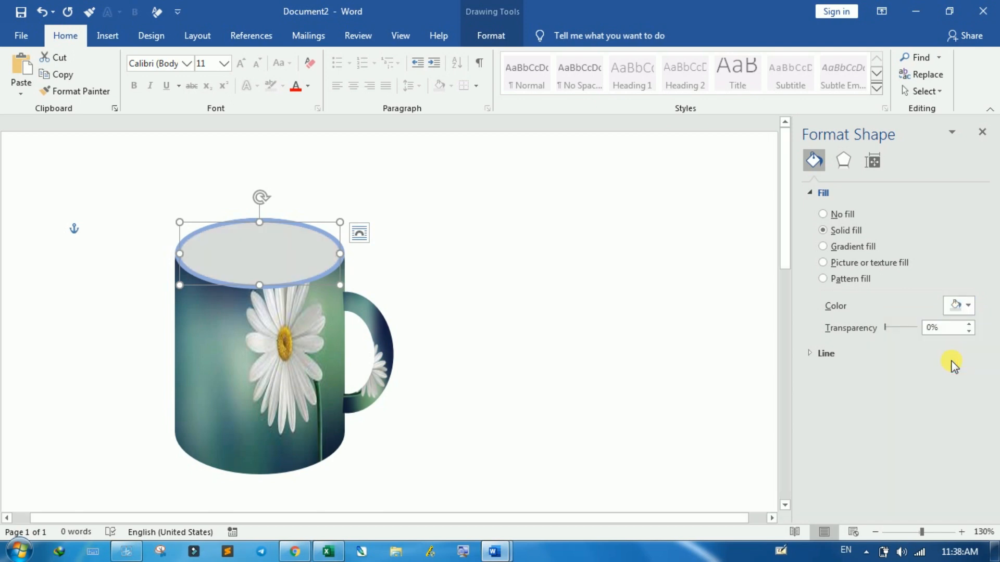
Set the inner ellipse's solid fill to a very light, almost white gray and deselect it
{"action": "left_click", "coordinate": [964, 311]}
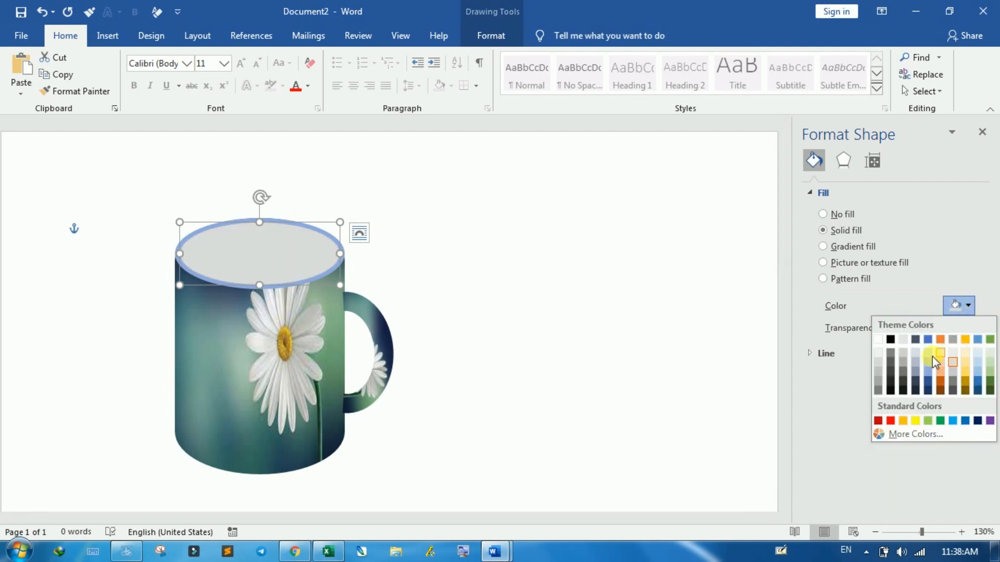
{"action": "left_click", "coordinate": [882, 355]}
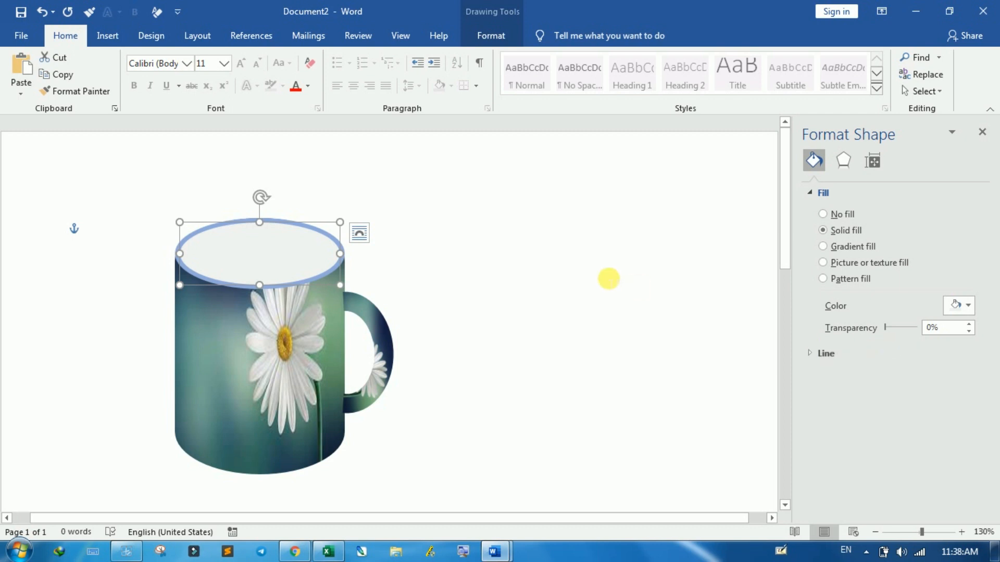
{"action": "left_click", "coordinate": [599, 278]}
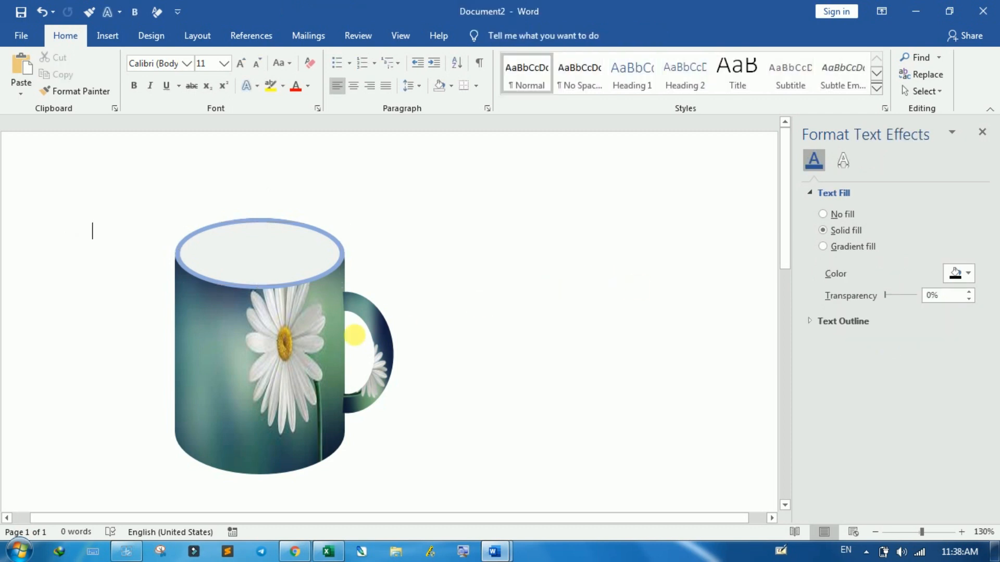
Send the mug's picture-filled handle to the back, behind the body
{"action": "left_click", "coordinate": [375, 325]}
{"action": "right_click", "coordinate": [382, 336]}
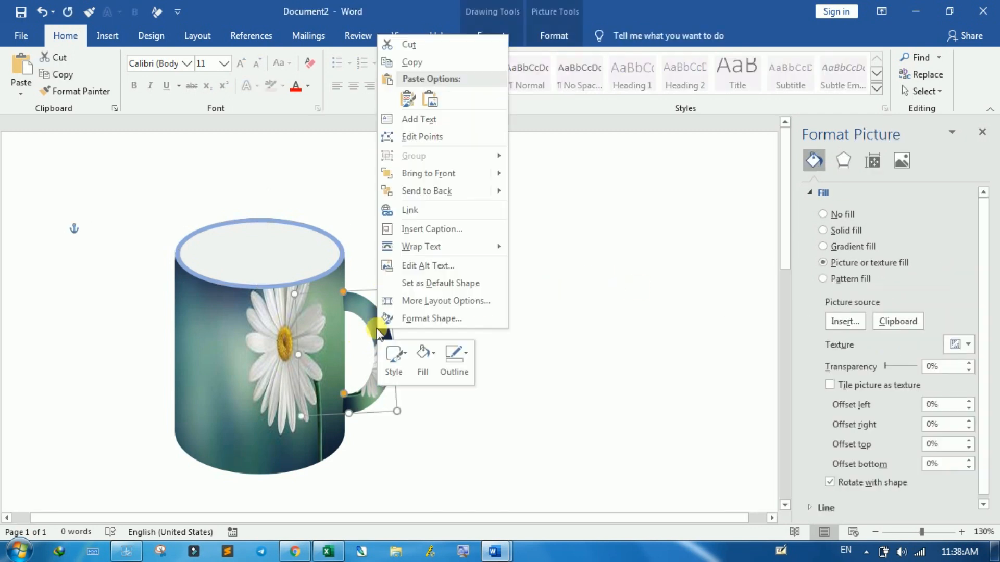
{"action": "left_click", "coordinate": [424, 192]}
{"action": "left_click", "coordinate": [520, 286]}
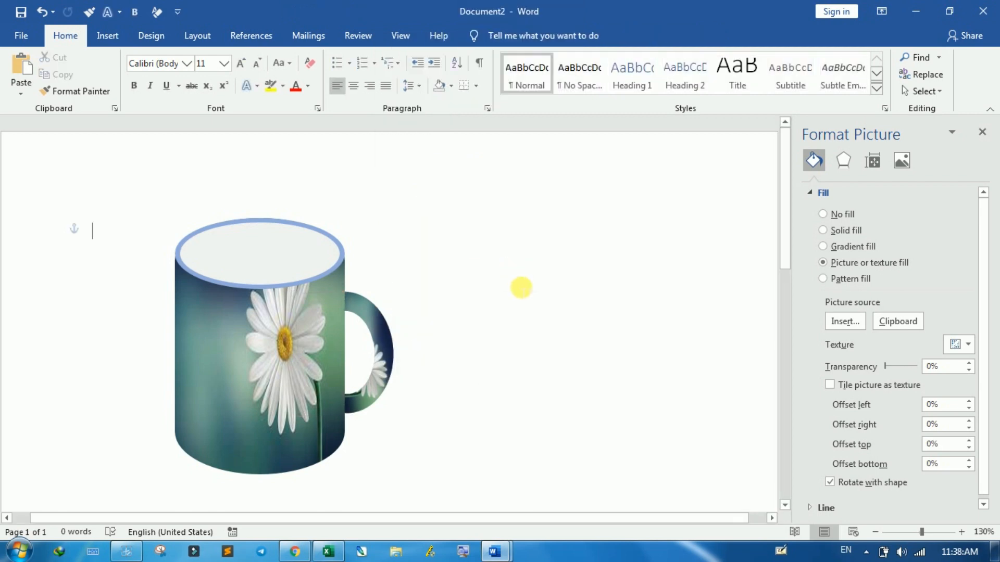
Enlarge the mug handle slightly by extending its upper outer corner upward, and deselect it
{"action": "left_click", "coordinate": [372, 326]}
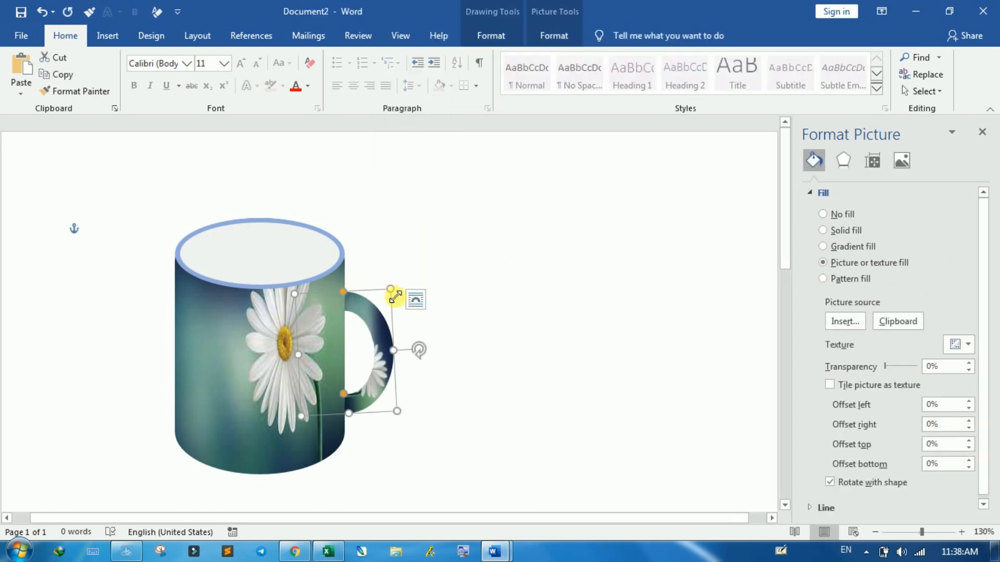
{"action": "left_click_drag", "start_coordinate": [392, 293], "coordinate": [389, 285]}
{"action": "left_click", "coordinate": [567, 338]}
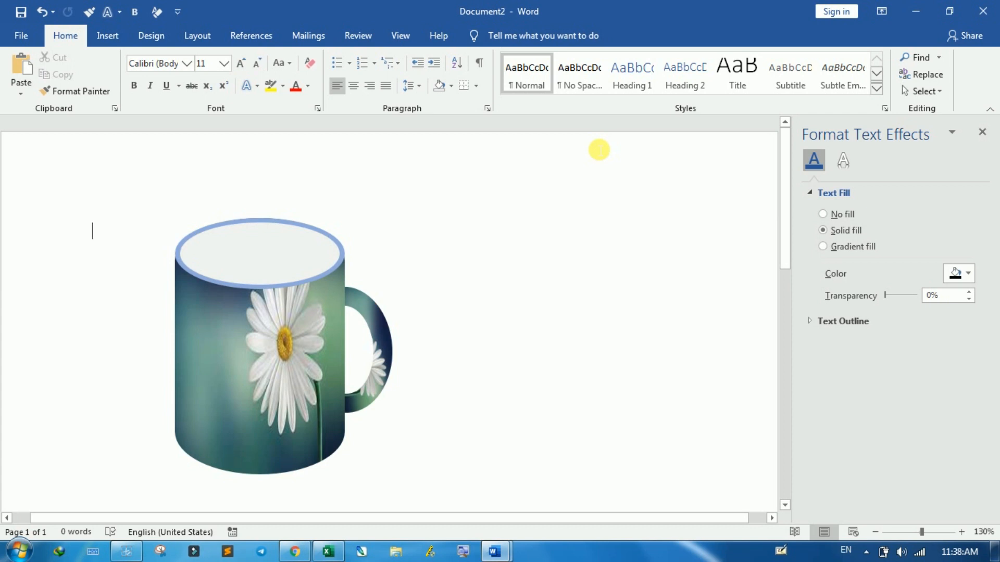
{"action": "left_click", "coordinate": [286, 370]}
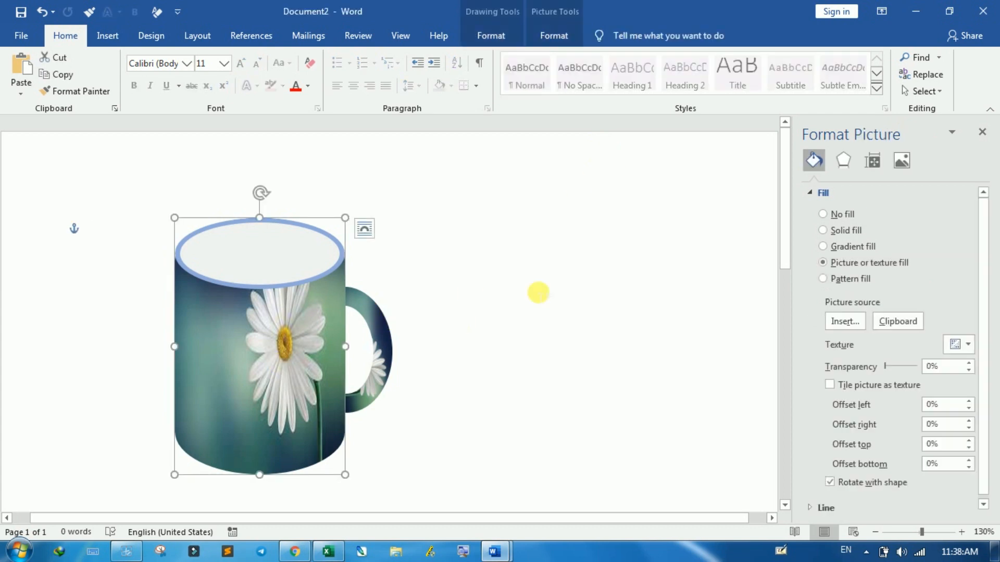
{"action": "left_click", "coordinate": [445, 219]}
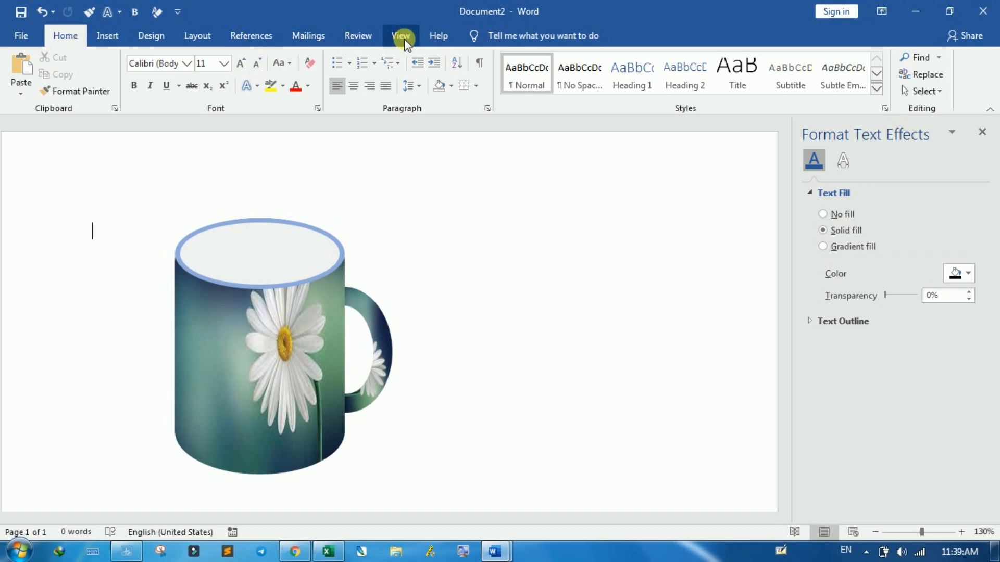
{"action": "left_click", "coordinate": [107, 36]}
{"action": "left_click", "coordinate": [163, 40]}
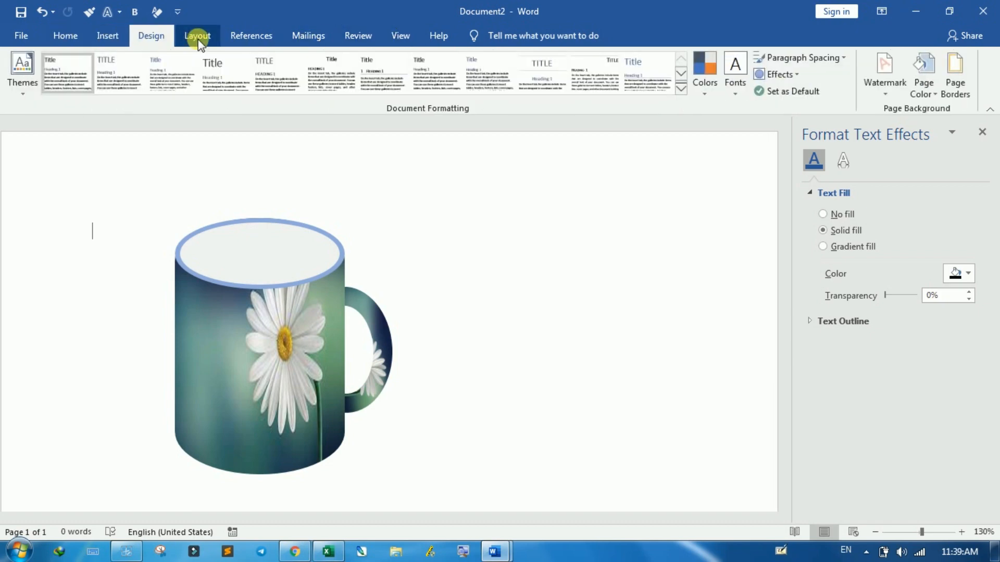
{"action": "left_click", "coordinate": [196, 37]}
{"action": "left_click", "coordinate": [263, 38]}
{"action": "left_click", "coordinate": [199, 38]}
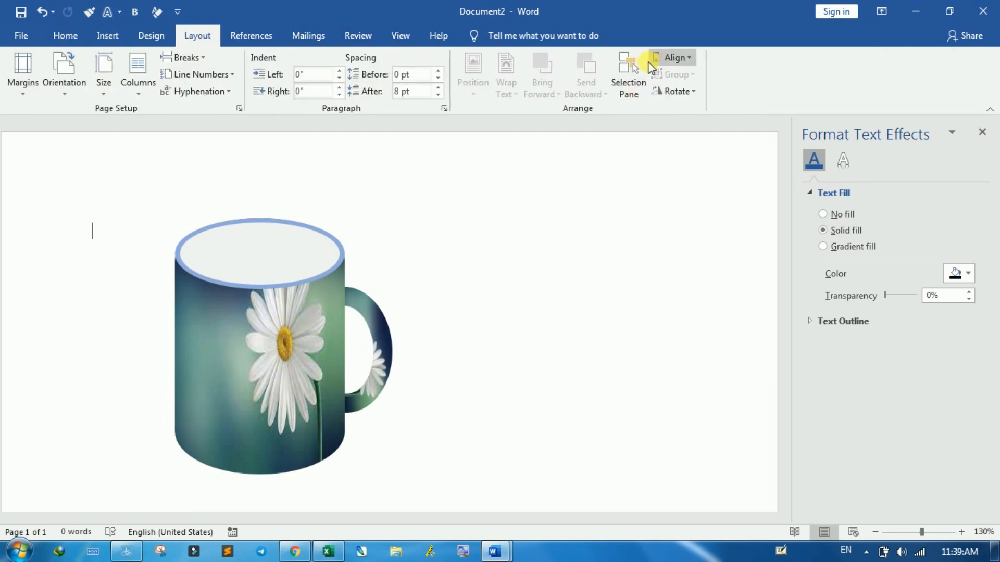
Show the Selection pane with the drawing's shapes and close the Format Shape pane
{"action": "left_click", "coordinate": [628, 75]}
{"action": "left_click", "coordinate": [666, 188]}
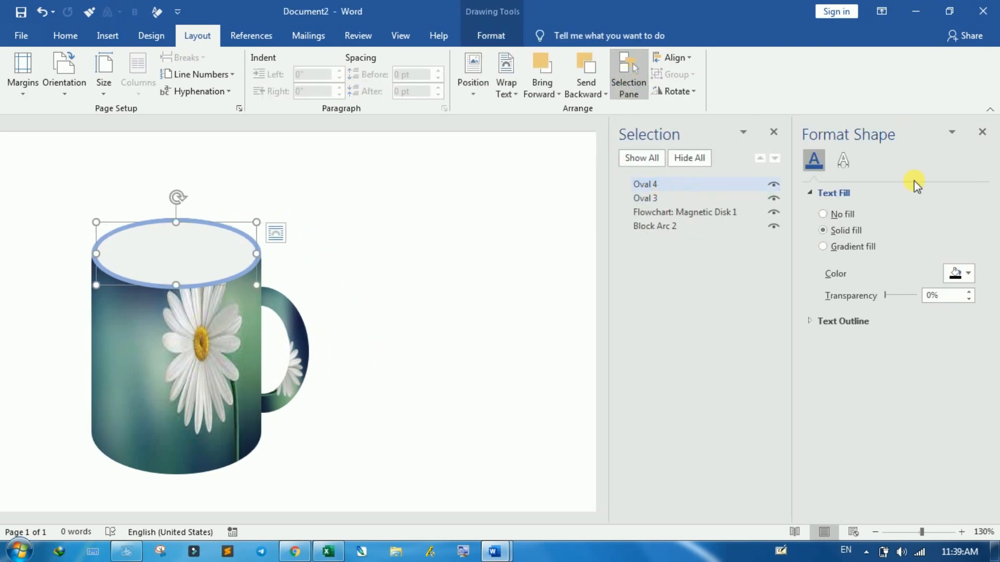
{"action": "left_click", "coordinate": [982, 131]}
Select Oval 3 and Oval 4 in turn by name and look through the alignment options
{"action": "left_click", "coordinate": [871, 199]}
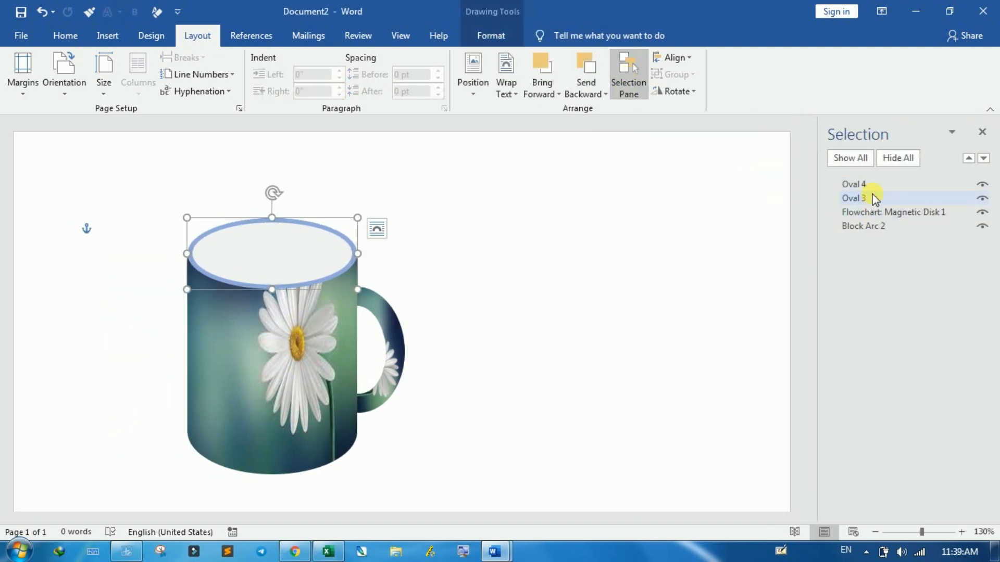
{"action": "left_click", "coordinate": [864, 183]}
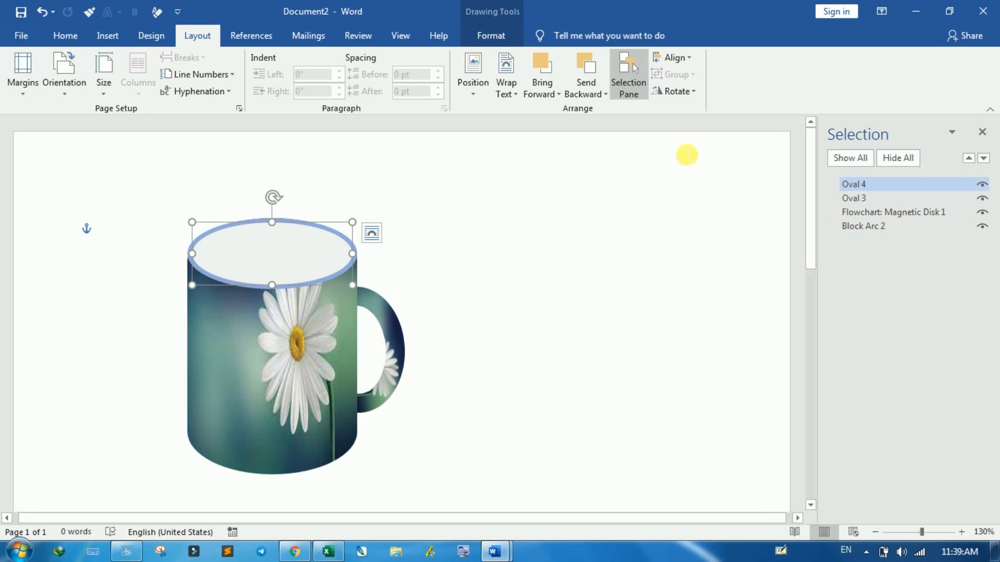
{"action": "left_click", "coordinate": [685, 59]}
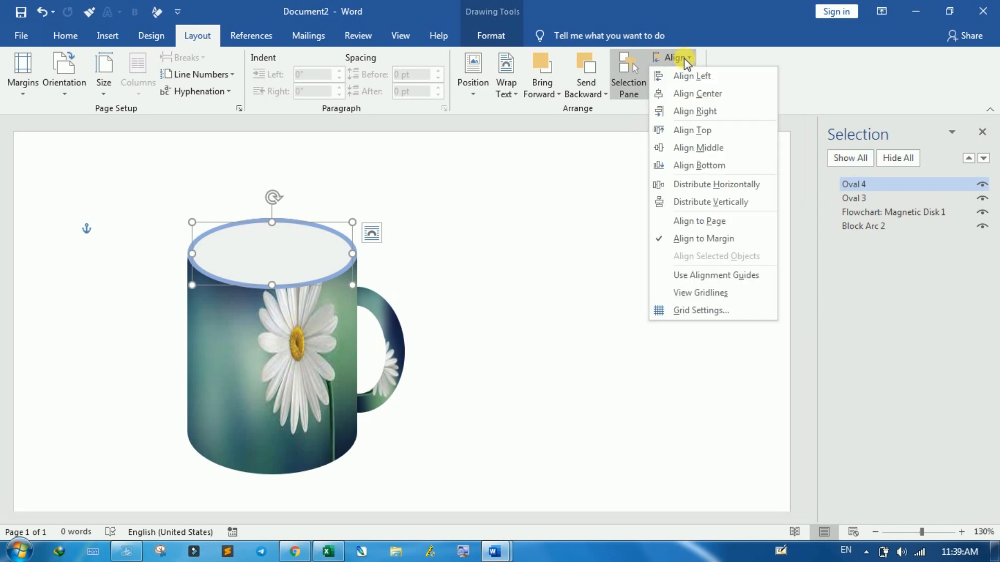
{"action": "left_click", "coordinate": [684, 58]}
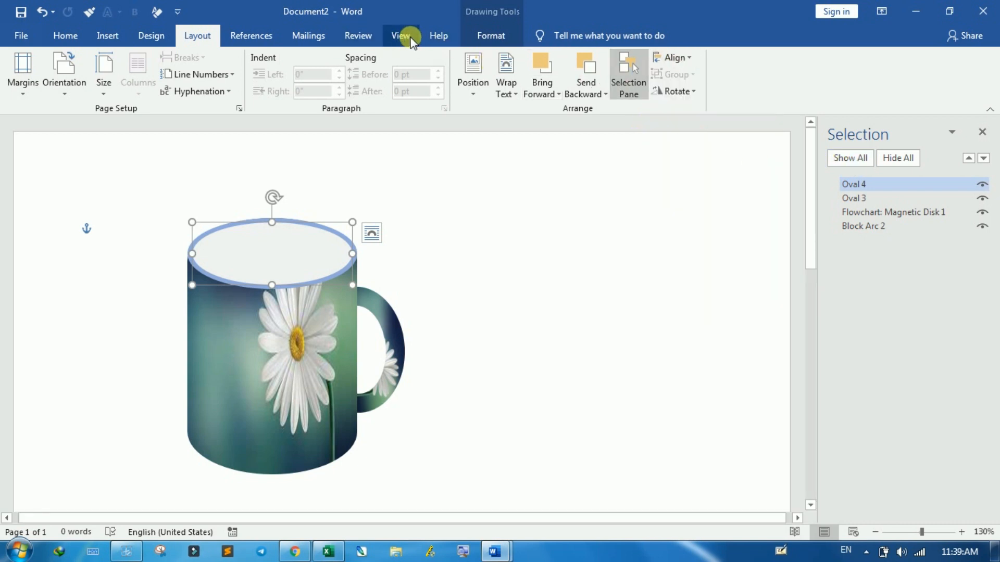
Deselect the inner ellipse and hide the Selection pane
{"action": "left_click", "coordinate": [851, 165]}
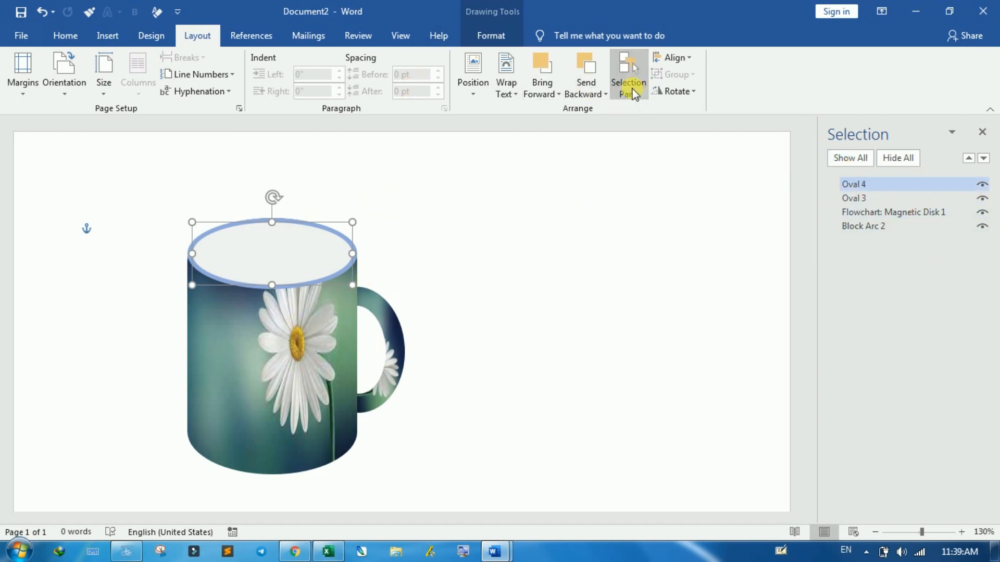
{"action": "left_click", "coordinate": [629, 88]}
{"action": "left_click", "coordinate": [629, 89]}
{"action": "left_click", "coordinate": [166, 216]}
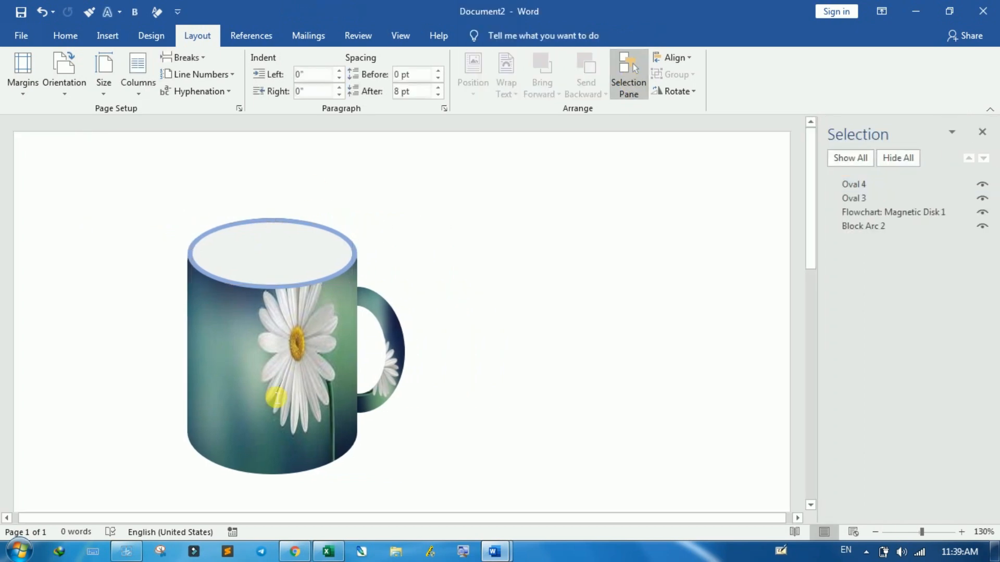
{"action": "left_click", "coordinate": [629, 89]}
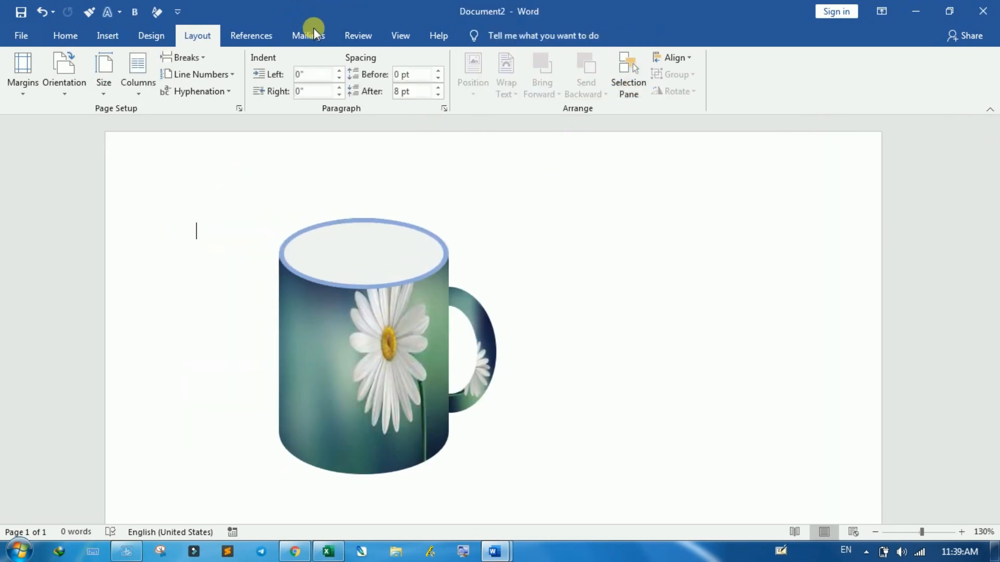
{"action": "scroll", "coordinate": [313, 33], "scroll_direction": "down", "scroll_amount": 3}
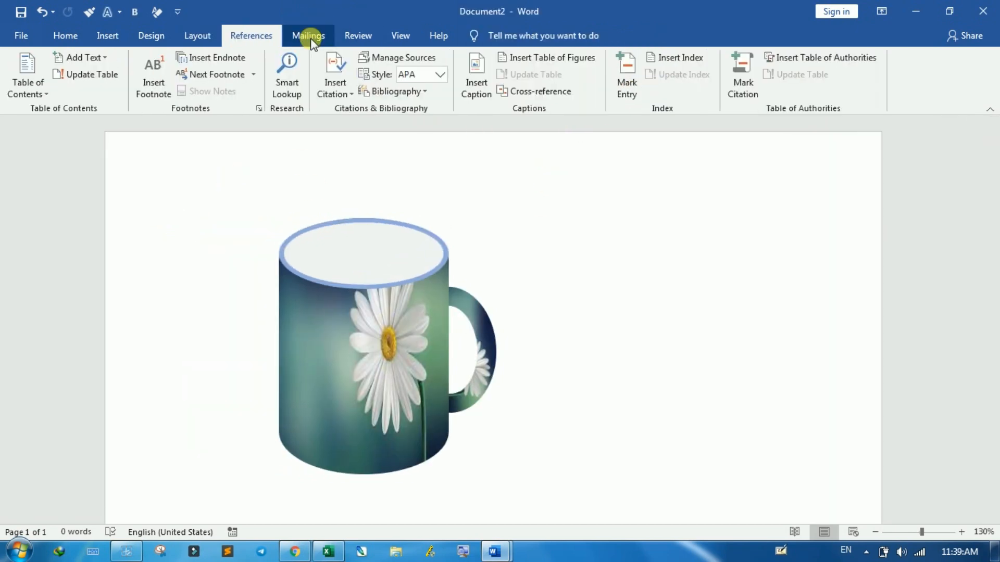
{"action": "left_click", "coordinate": [396, 37]}
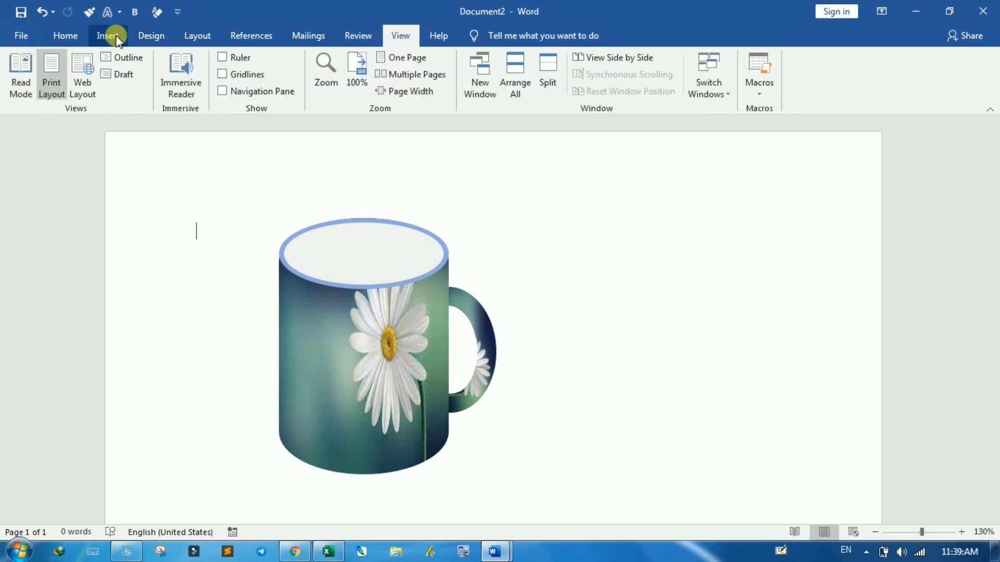
{"action": "scroll", "coordinate": [80, 37], "scroll_direction": "up", "scroll_amount": 6}
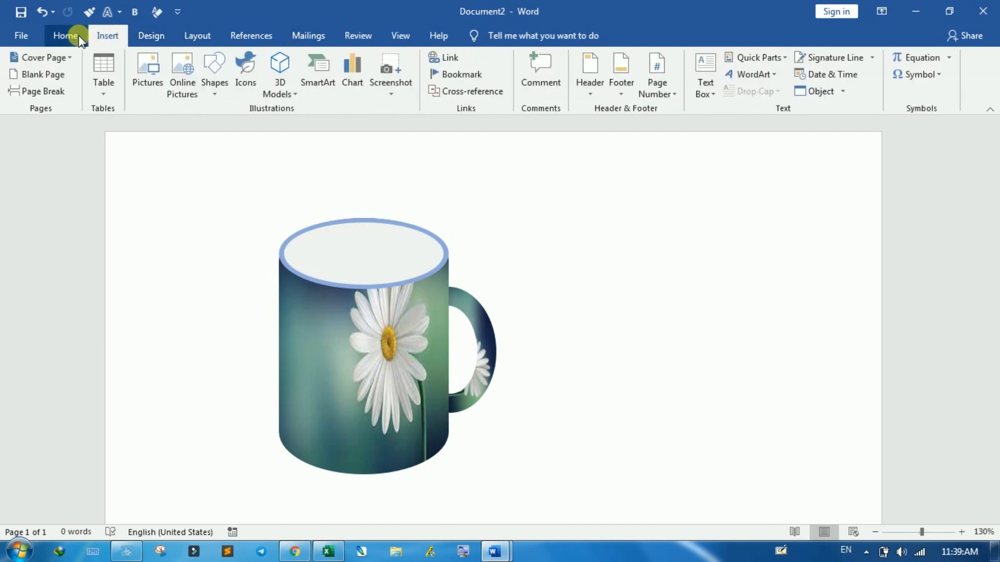
{"action": "left_click", "coordinate": [79, 38]}
{"action": "left_click", "coordinate": [117, 37]}
{"action": "left_click", "coordinate": [154, 37]}
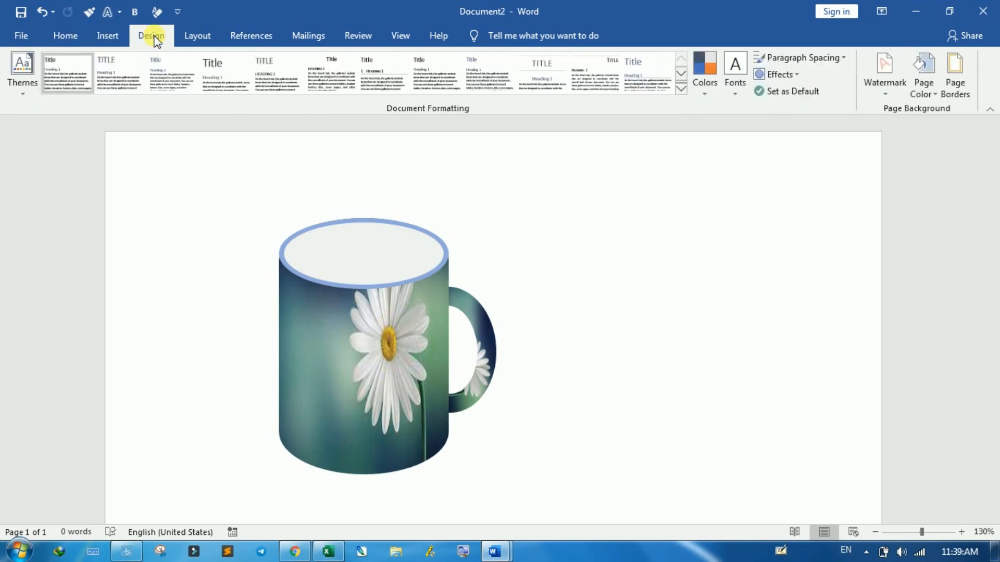
{"action": "left_click", "coordinate": [197, 36]}
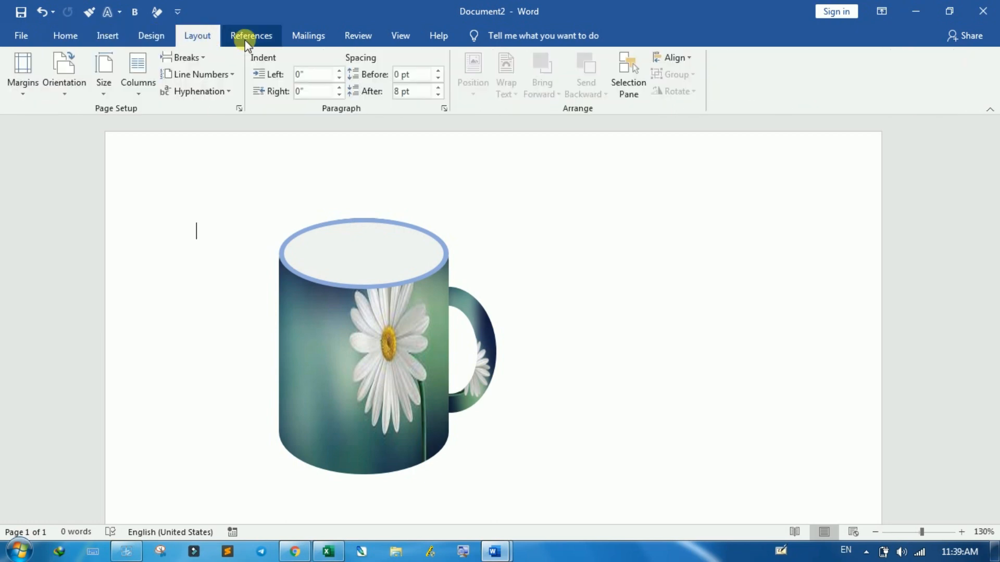
Show the Selection pane again and select the inner ellipse of the mug's rim
{"action": "left_click", "coordinate": [630, 86]}
{"action": "left_click", "coordinate": [323, 279]}
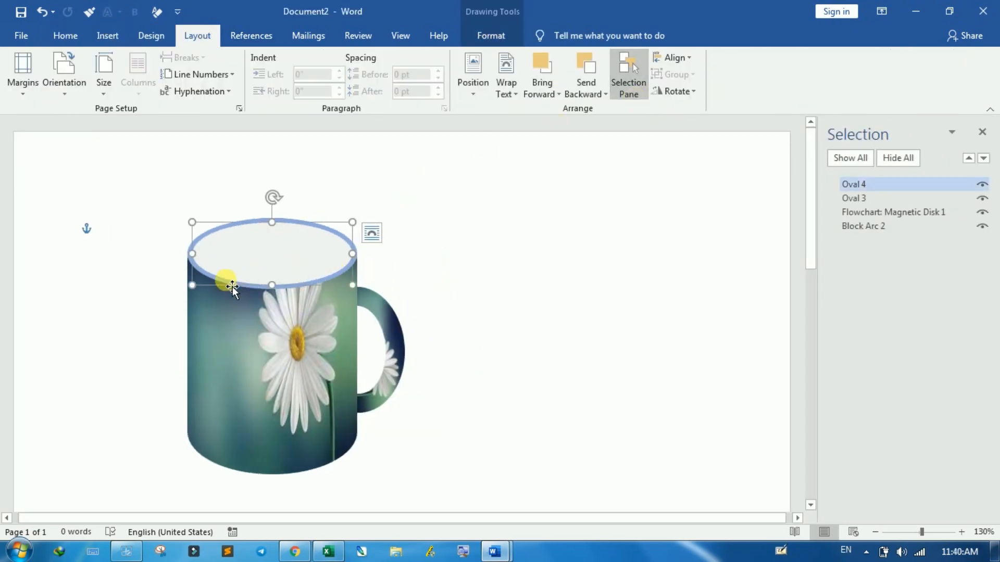
{"action": "left_click", "coordinate": [231, 286]}
{"action": "left_click", "coordinate": [233, 288]}
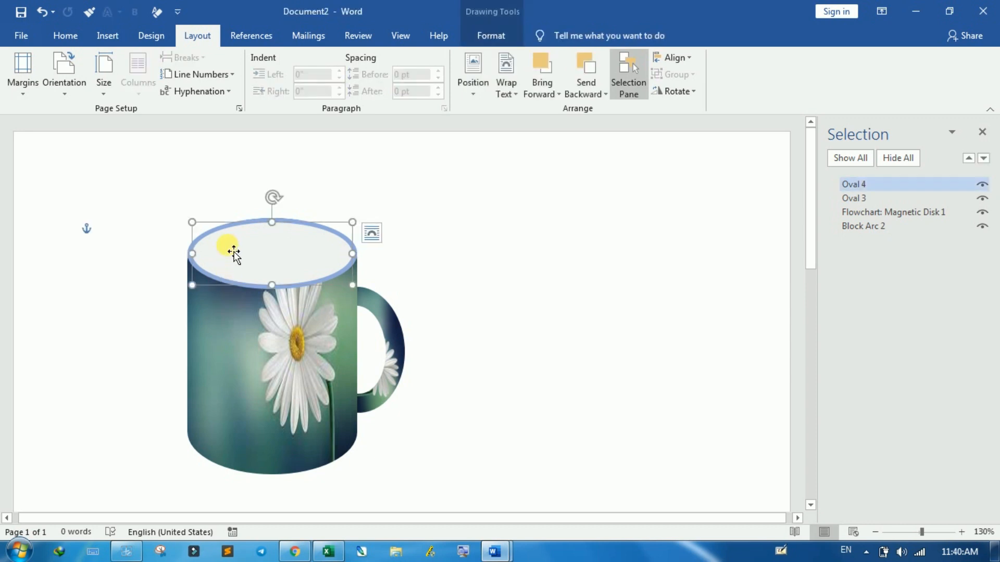
Group the two rim ellipses, the picture-filled body and the handle into a single mug object
{"action": "left_click", "coordinate": [178, 243]}
{"action": "left_click", "coordinate": [196, 260]}
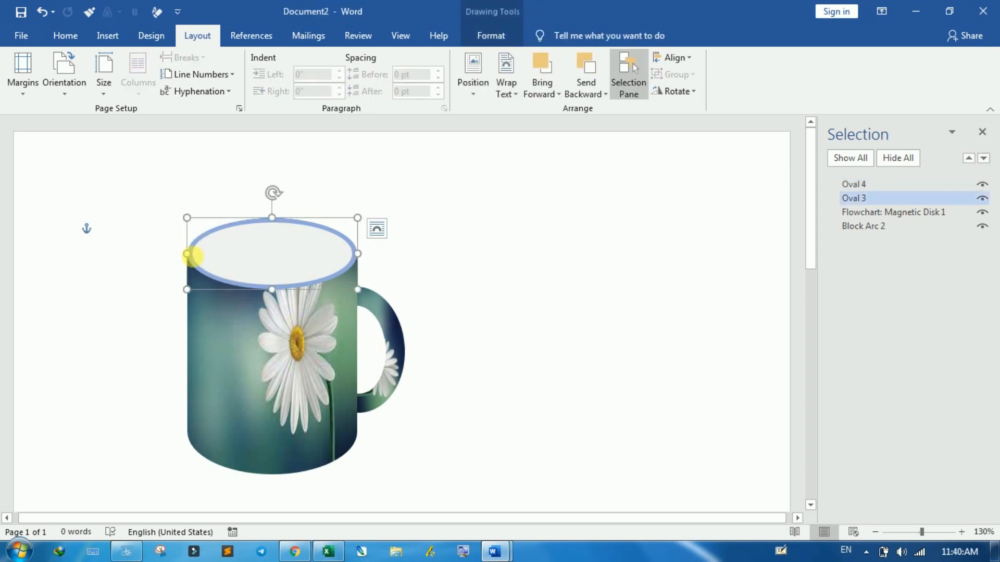
{"action": "left_click", "coordinate": [239, 259], "text": "shift"}
{"action": "left_click", "coordinate": [236, 328], "text": "shift"}
{"action": "left_click", "coordinate": [404, 336], "text": "shift"}
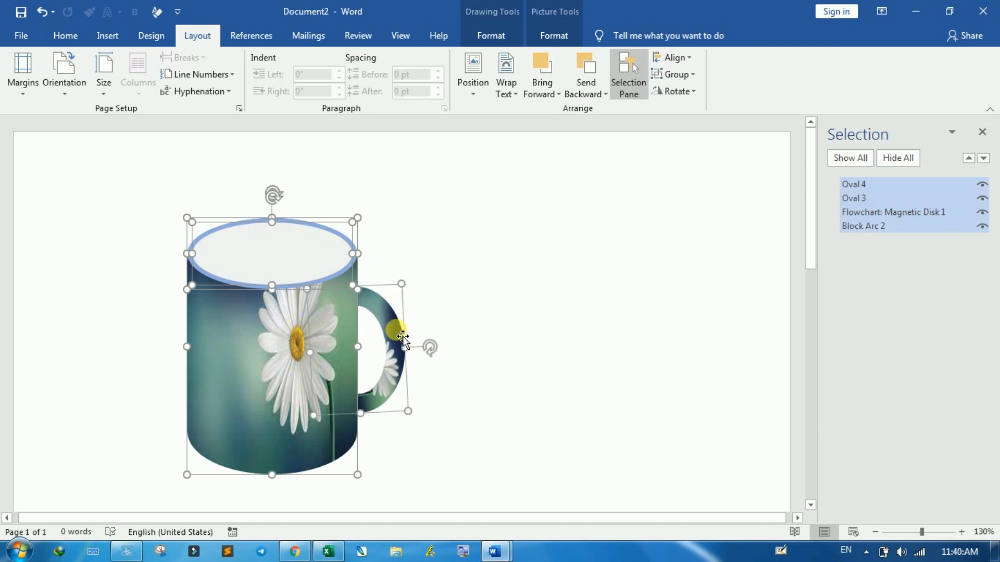
{"action": "key", "text": "ctrl+g"}
{"action": "left_click", "coordinate": [661, 323]}
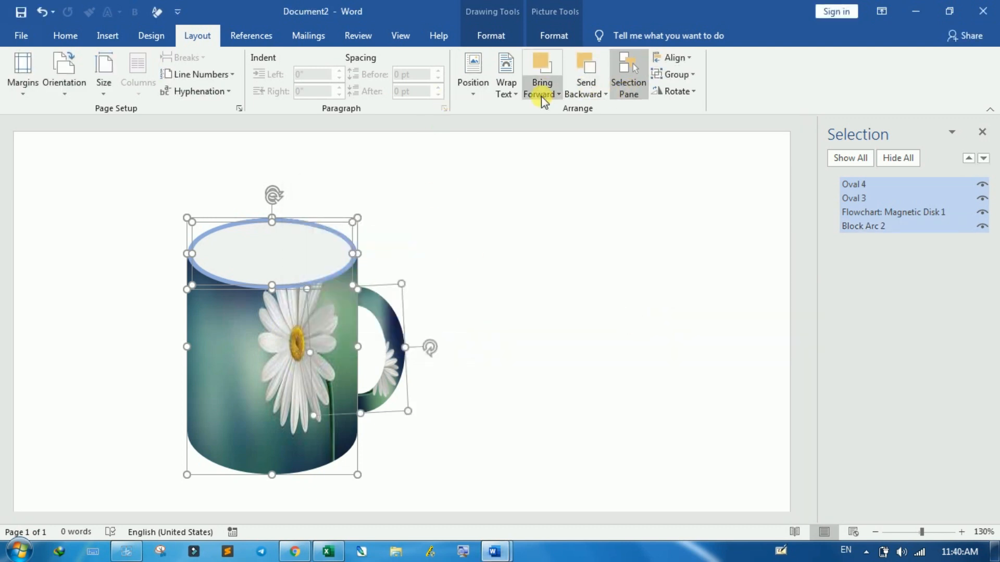
{"action": "left_click", "coordinate": [675, 58]}
{"action": "left_click", "coordinate": [675, 62]}
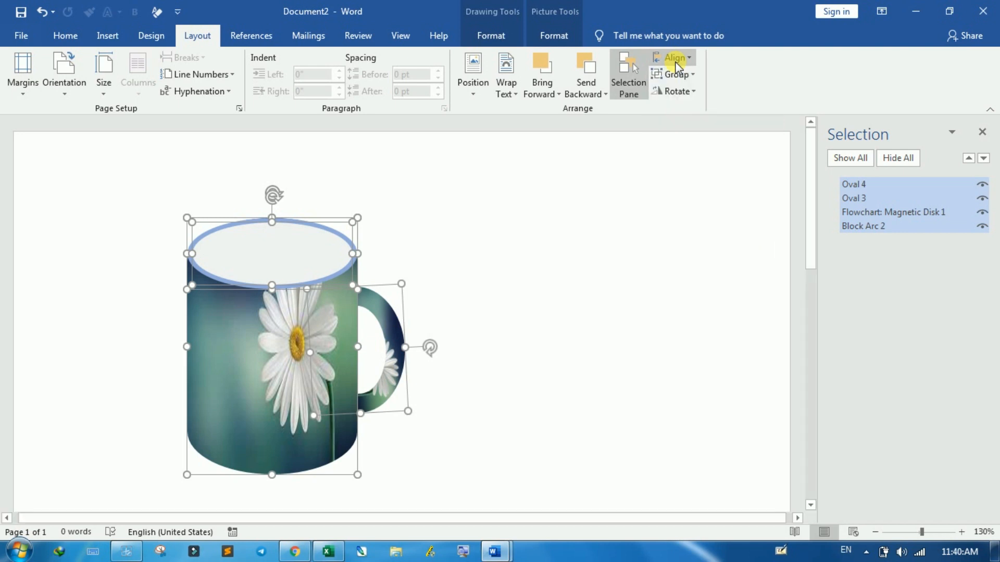
{"action": "left_click", "coordinate": [693, 78]}
{"action": "left_click", "coordinate": [685, 93]}
{"action": "left_click", "coordinate": [548, 294]}
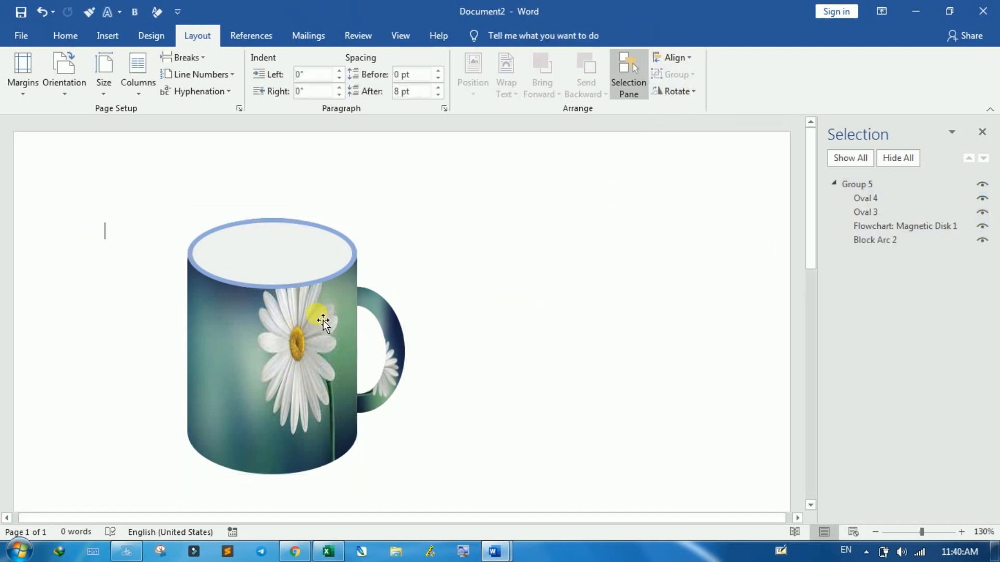
Duplicate the grouped mug beside the original, then move the original away from the copy and scale it down
{"action": "left_click", "coordinate": [312, 328]}
{"action": "left_click_drag", "start_coordinate": [313, 328], "coordinate": [500, 302], "text": "ctrl"}
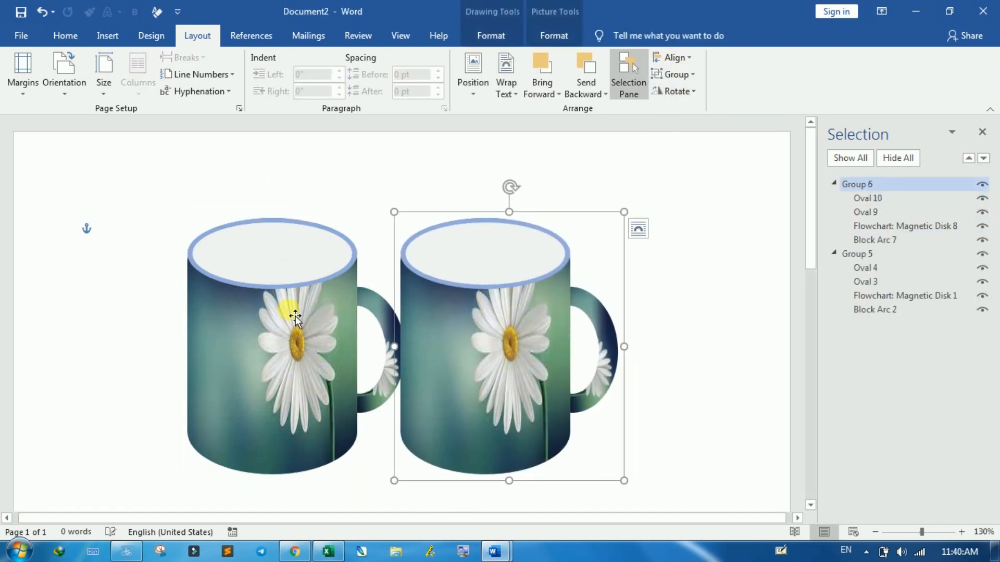
{"action": "left_click_drag", "start_coordinate": [290, 312], "coordinate": [203, 306]}
{"action": "left_click_drag", "start_coordinate": [327, 469], "coordinate": [265, 392]}
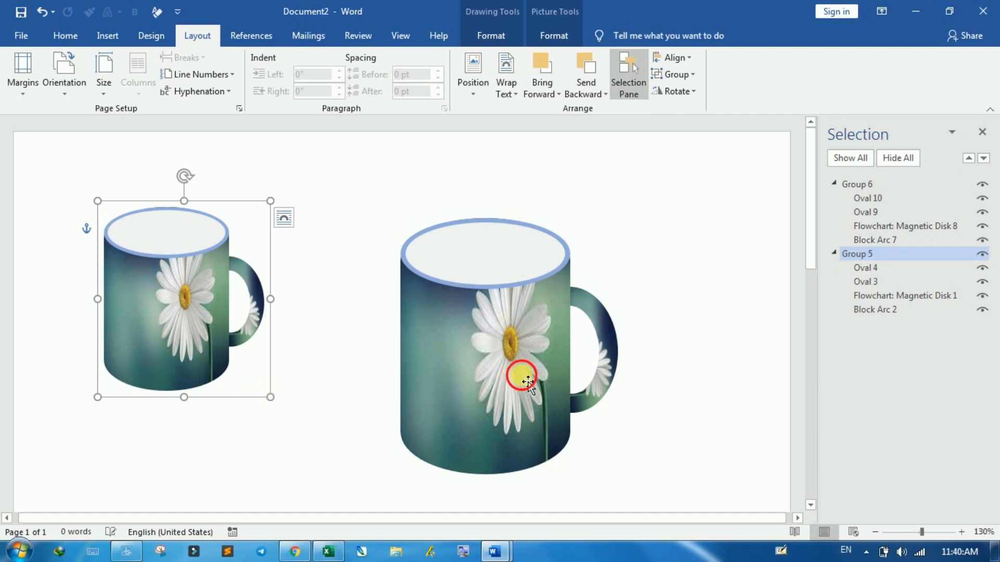
Scale down both mugs and place the copy close beside the first one, keeping the first mug the smaller of the two
{"action": "left_click_drag", "start_coordinate": [518, 375], "coordinate": [388, 371]}
{"action": "left_click_drag", "start_coordinate": [496, 485], "coordinate": [447, 427]}
{"action": "left_click", "coordinate": [162, 318]}
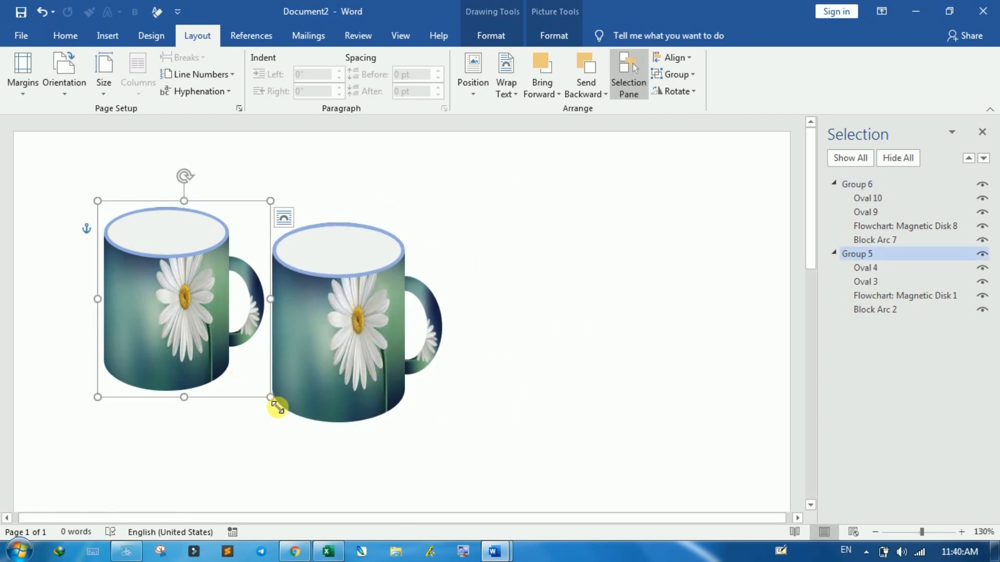
{"action": "left_click_drag", "start_coordinate": [275, 404], "coordinate": [214, 344]}
{"action": "left_click_drag", "start_coordinate": [343, 364], "coordinate": [305, 356]}
{"action": "left_click_drag", "start_coordinate": [411, 420], "coordinate": [397, 406]}
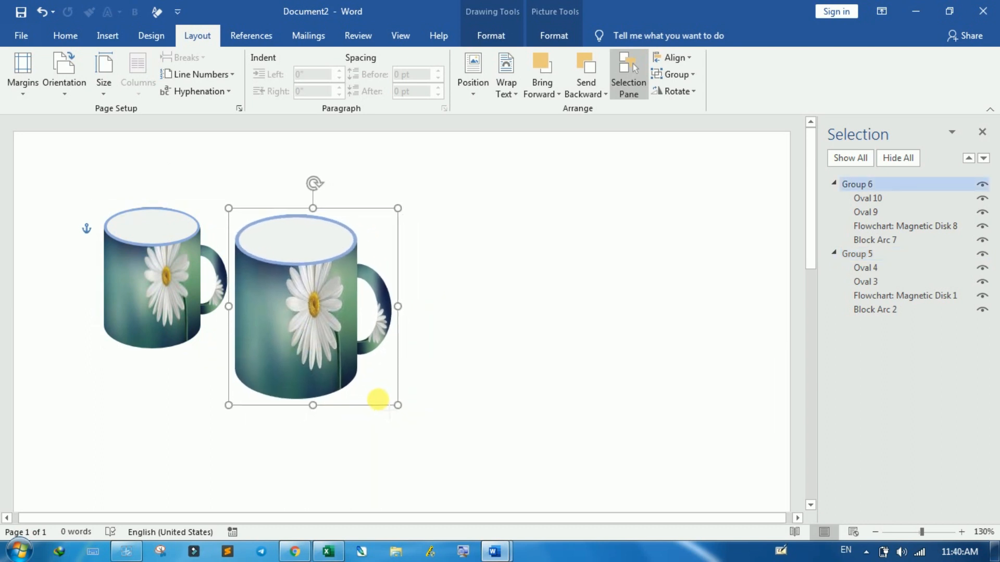
Duplicate the second mug as a third, enlarge it to about 2.5" high by 2.12" wide and adjust the spacing between them
{"action": "left_click_drag", "start_coordinate": [313, 323], "coordinate": [446, 350]}
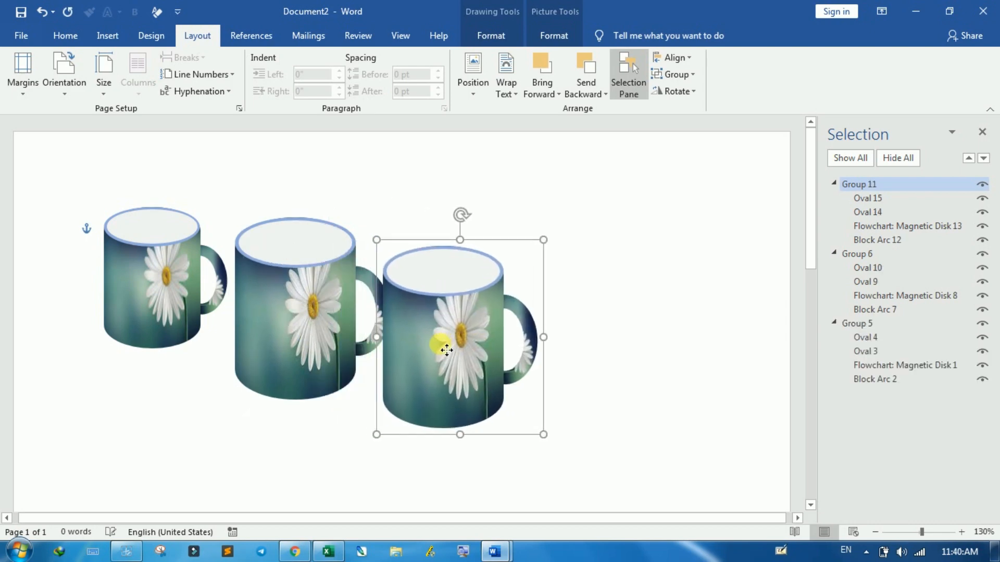
{"action": "left_click_drag", "start_coordinate": [545, 436], "coordinate": [616, 469]}
{"action": "key", "text": "ctrl+z"}
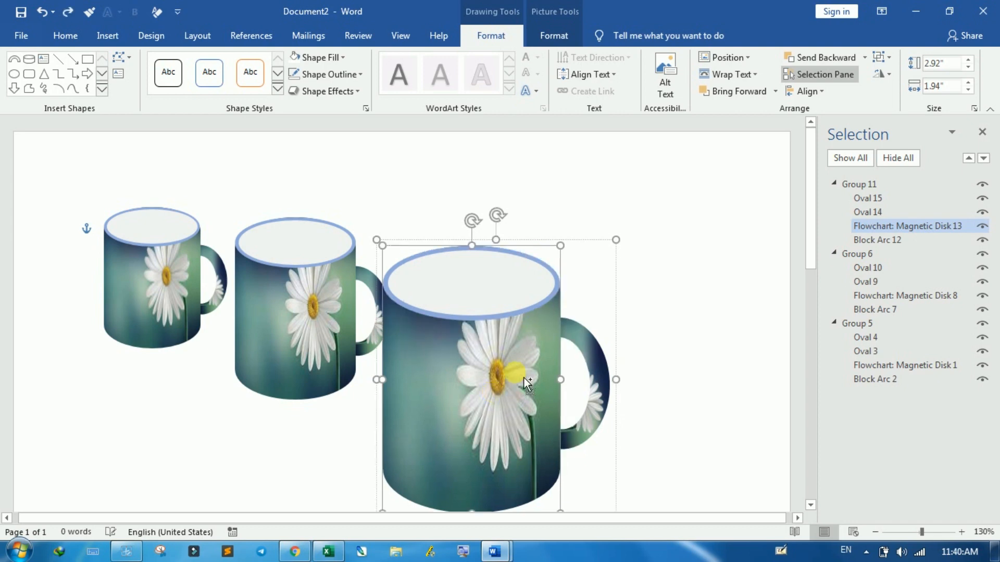
{"action": "key", "text": "Right"}
{"action": "key", "text": "Right"}
{"action": "key", "text": "Right"}
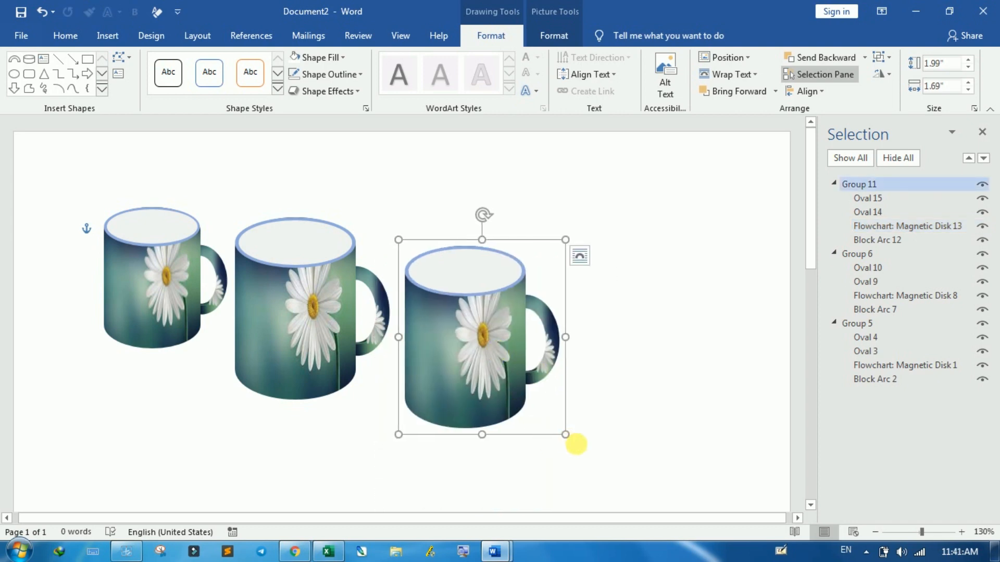
{"action": "left_click_drag", "start_coordinate": [566, 435], "coordinate": [604, 470]}
{"action": "left_click_drag", "start_coordinate": [499, 413], "coordinate": [489, 395]}
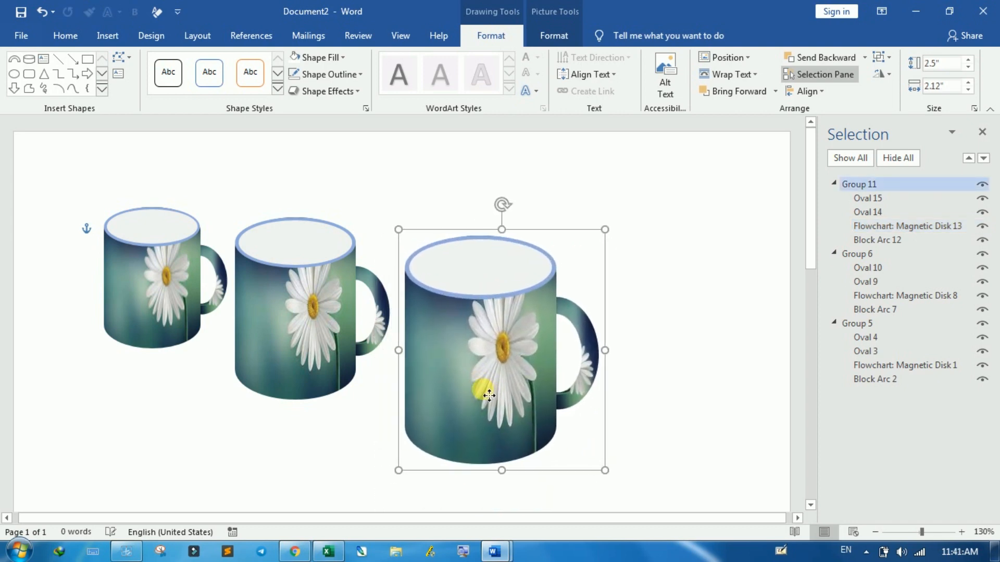
{"action": "left_click_drag", "start_coordinate": [302, 345], "coordinate": [307, 345]}
{"action": "left_click", "coordinate": [523, 232]}
Try to fill the whole middle mug group with the pink rose picture
{"action": "left_click", "coordinate": [356, 250]}
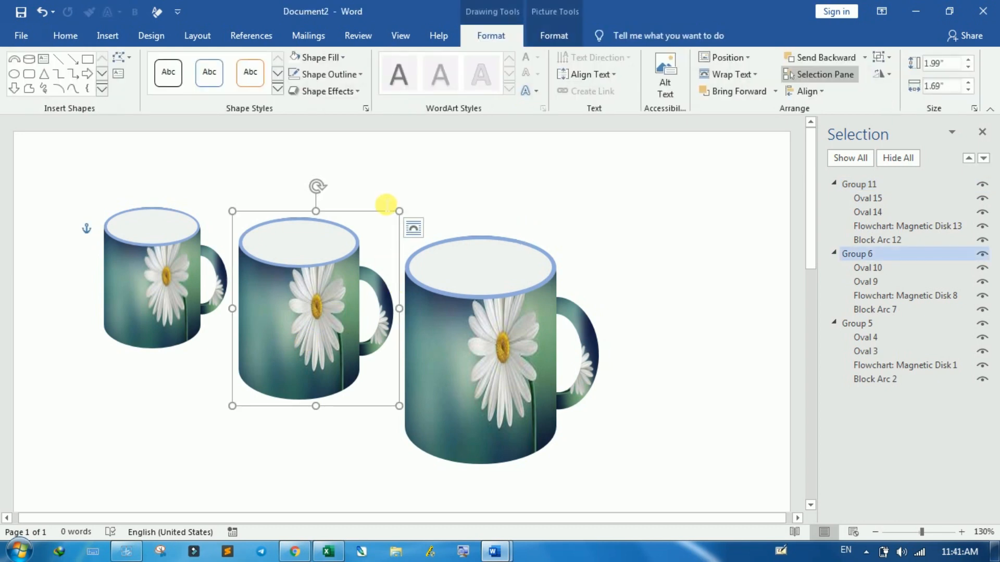
{"action": "left_click", "coordinate": [342, 57]}
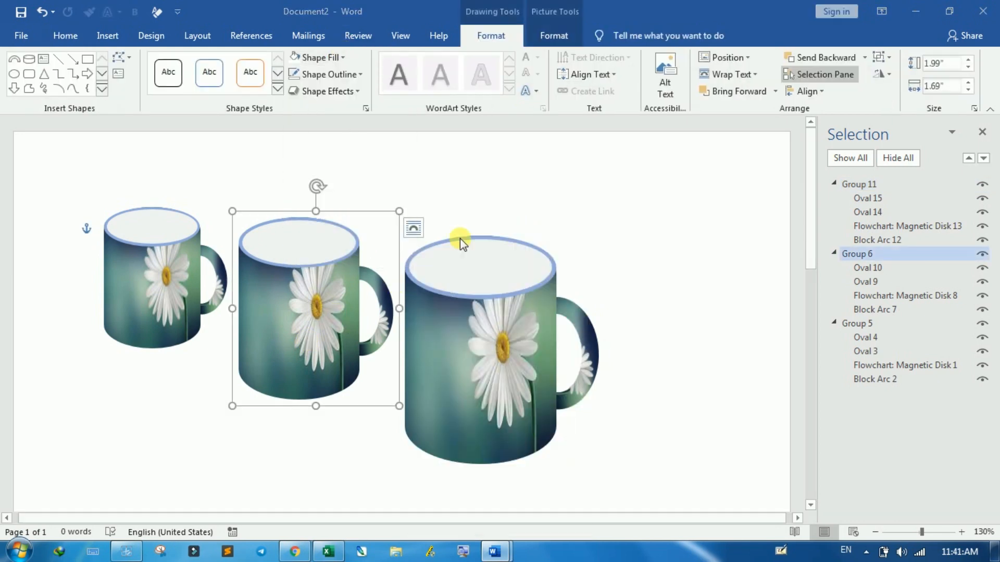
{"action": "left_click", "coordinate": [402, 243]}
{"action": "double_click", "coordinate": [443, 105]}
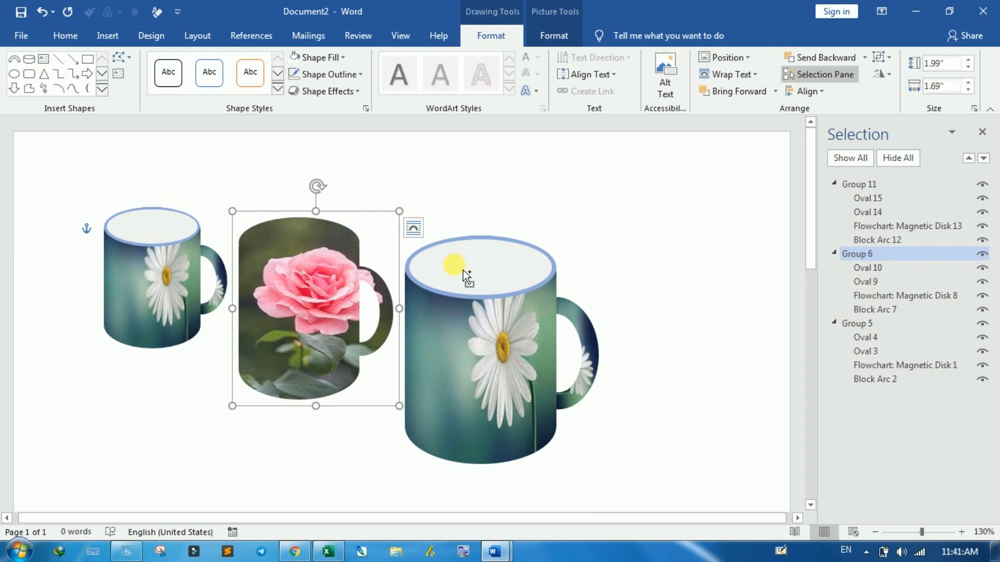
{"action": "key", "text": "ctrl+z"}
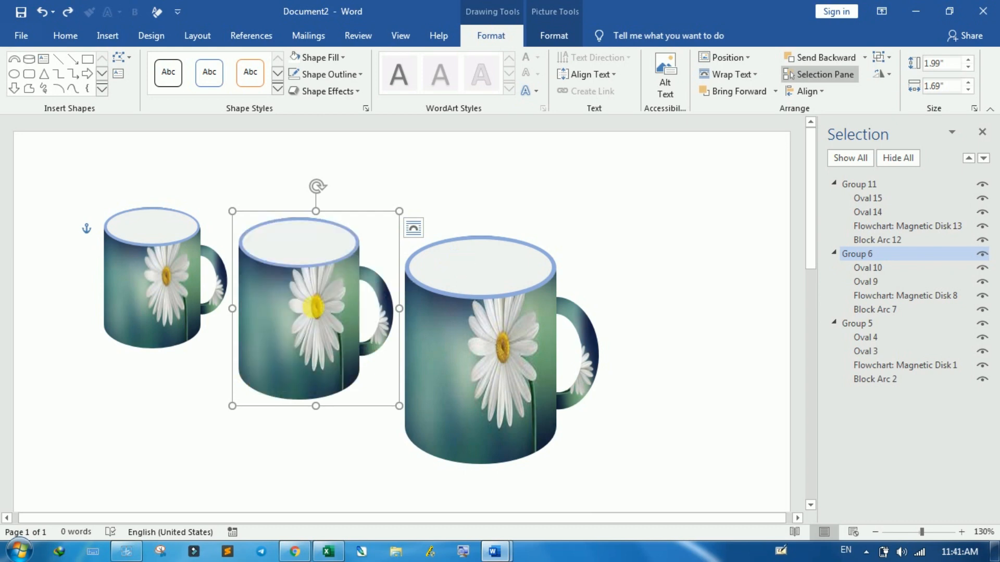
Look through the alignment, picture formatting and layering options for the middle mug and its body
{"action": "left_click", "coordinate": [328, 318]}
{"action": "left_click", "coordinate": [823, 90]}
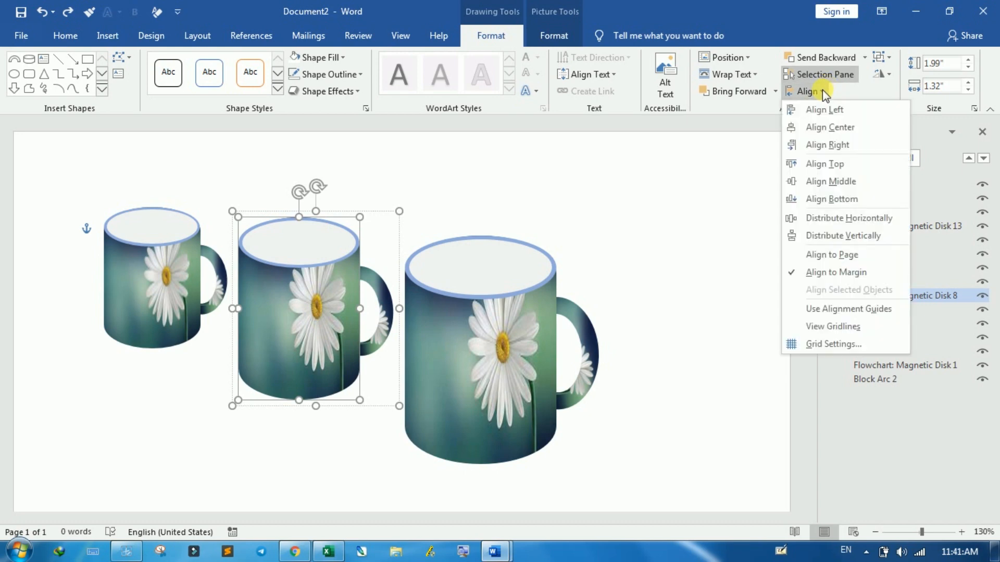
{"action": "left_click", "coordinate": [823, 90]}
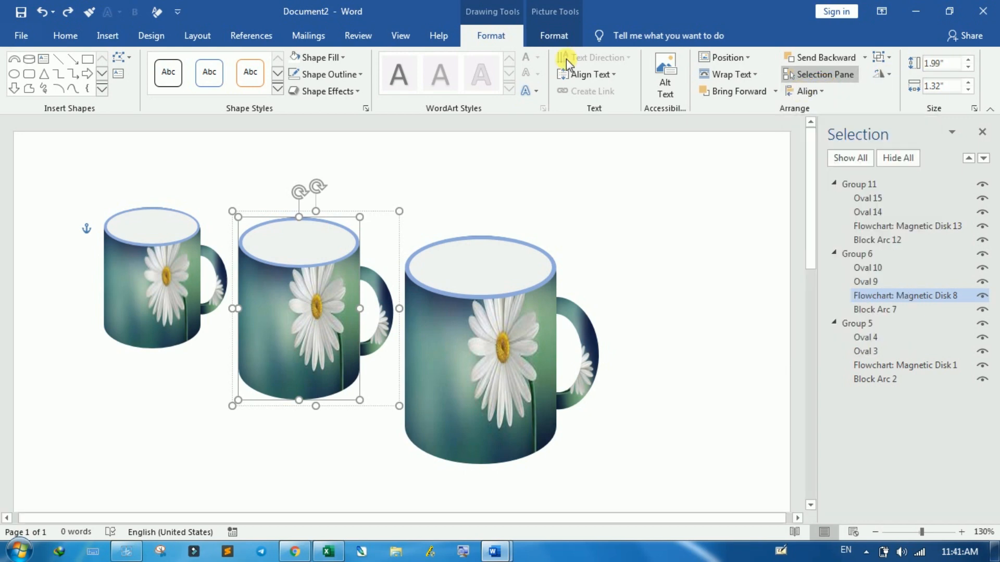
{"action": "left_click", "coordinate": [551, 38]}
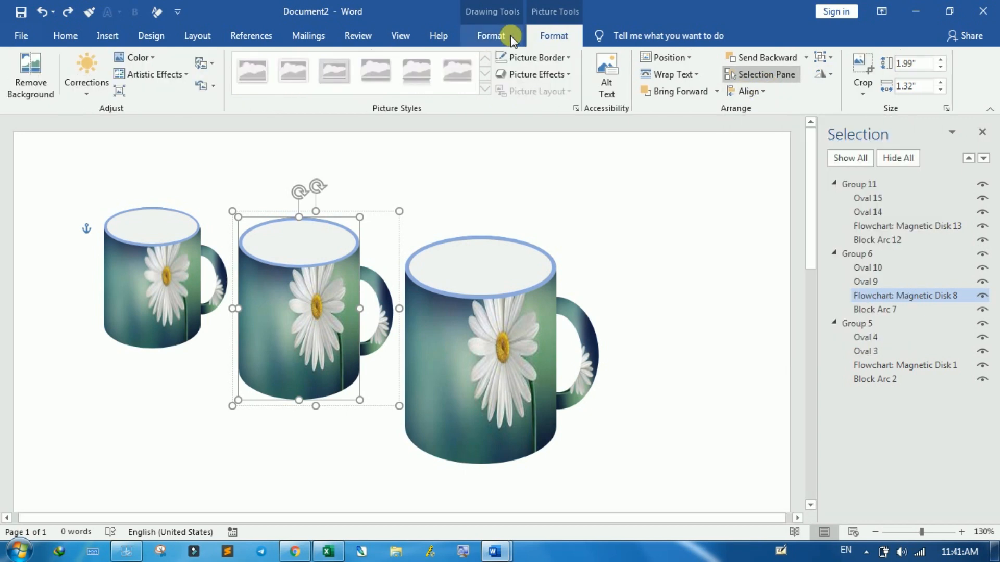
{"action": "left_click", "coordinate": [649, 226]}
{"action": "left_click", "coordinate": [322, 299]}
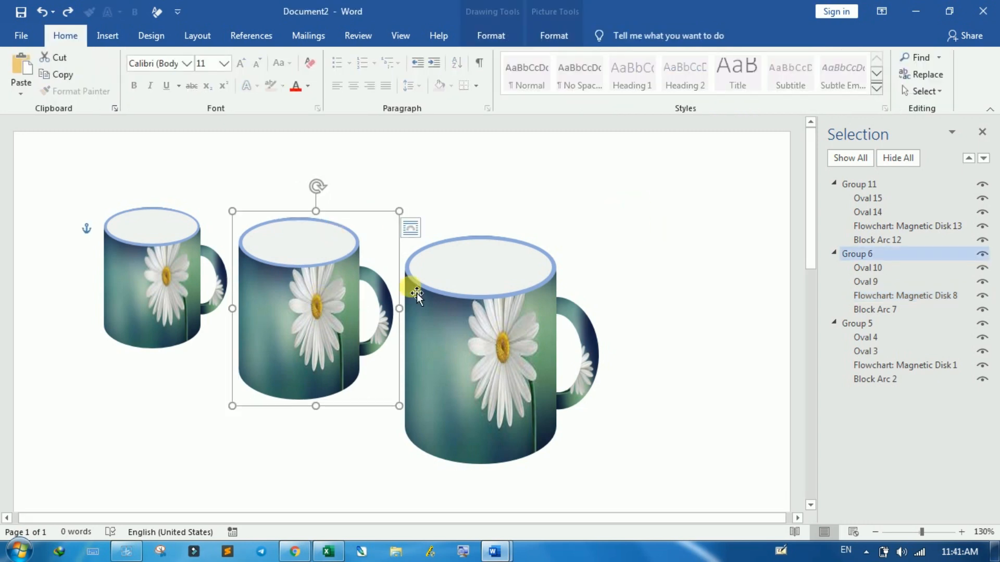
{"action": "left_click", "coordinate": [552, 37]}
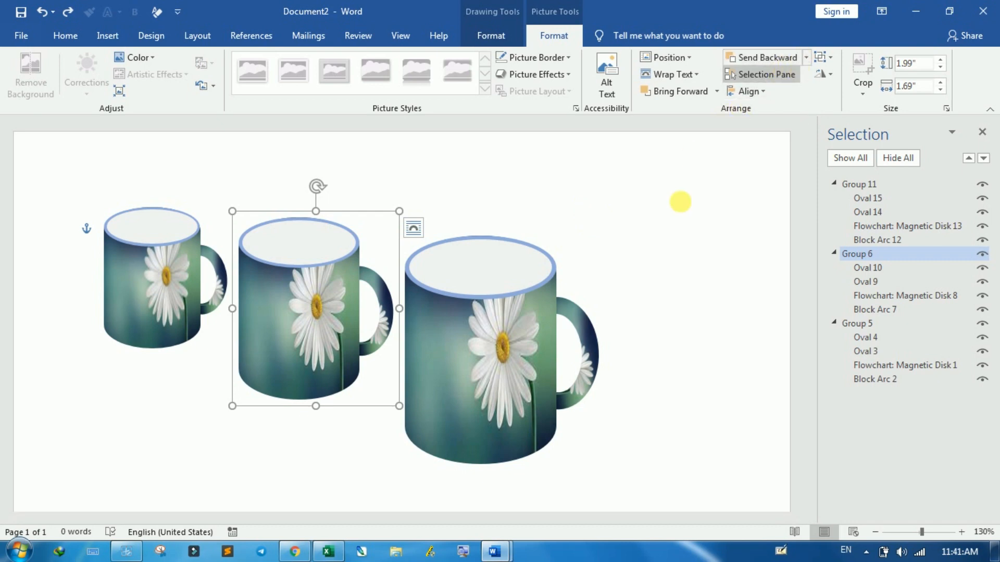
{"action": "left_click", "coordinate": [490, 34]}
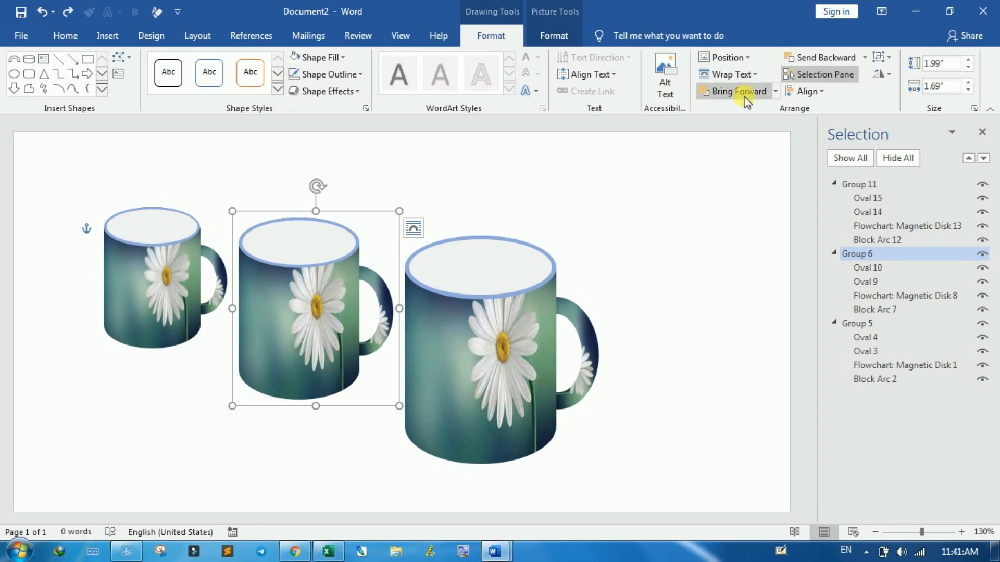
{"action": "left_click", "coordinate": [863, 58]}
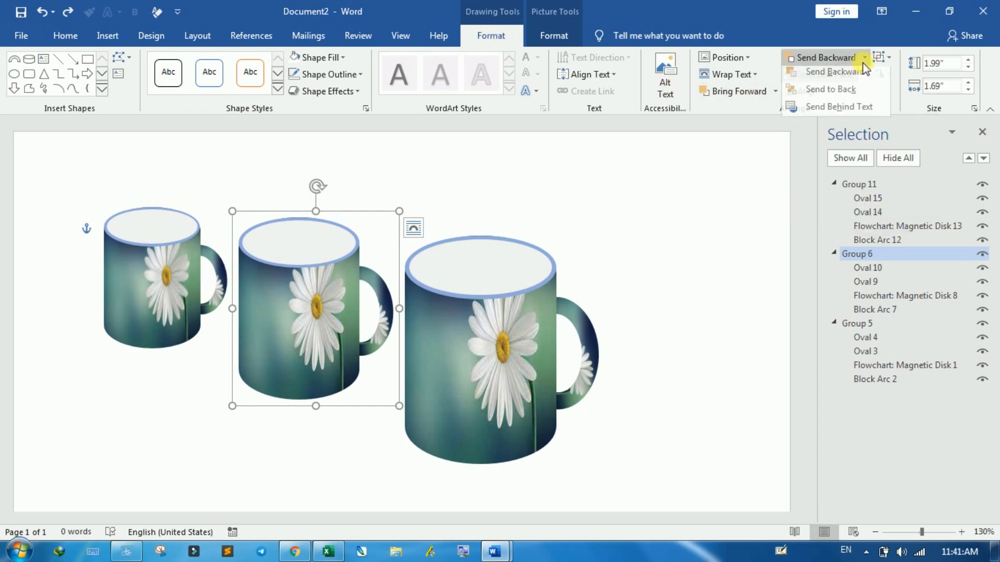
{"action": "left_click", "coordinate": [863, 62]}
{"action": "left_click", "coordinate": [822, 95]}
{"action": "left_click", "coordinate": [822, 95]}
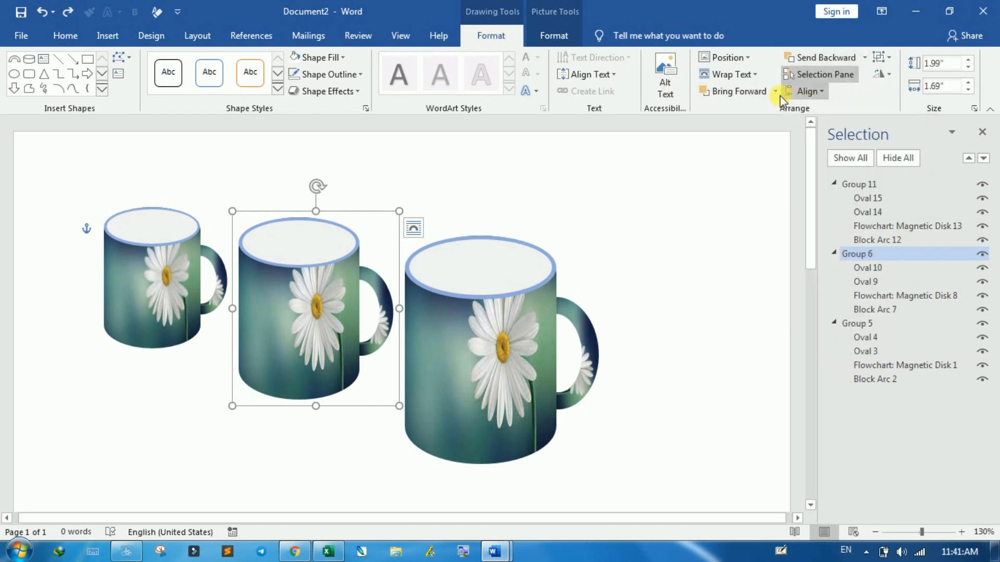
{"action": "left_click", "coordinate": [776, 92]}
{"action": "left_click", "coordinate": [657, 171]}
Ungroup the middle mug and the largest mug into their separate shapes
{"action": "right_click", "coordinate": [298, 295]}
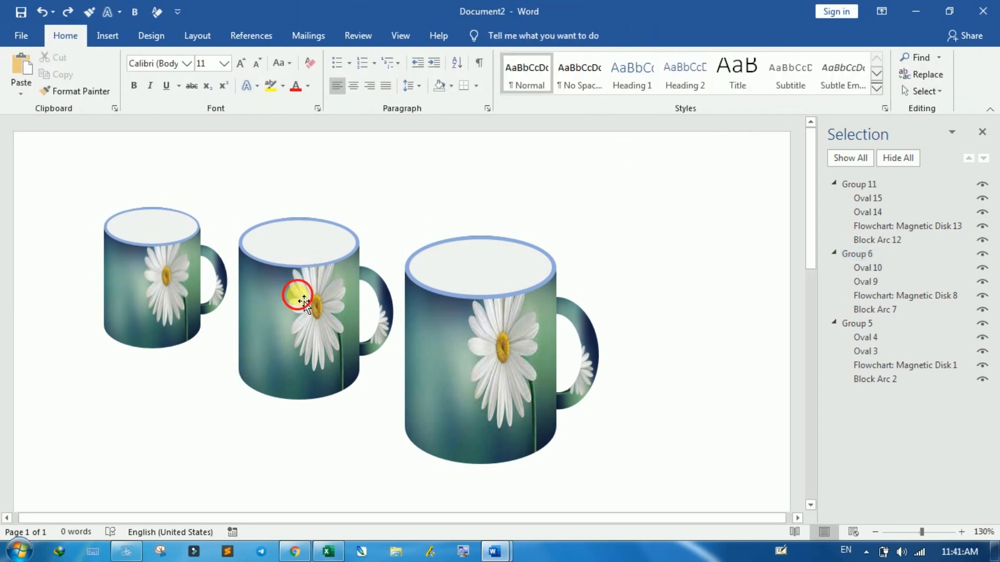
{"action": "mouse_move", "coordinate": [347, 384]}
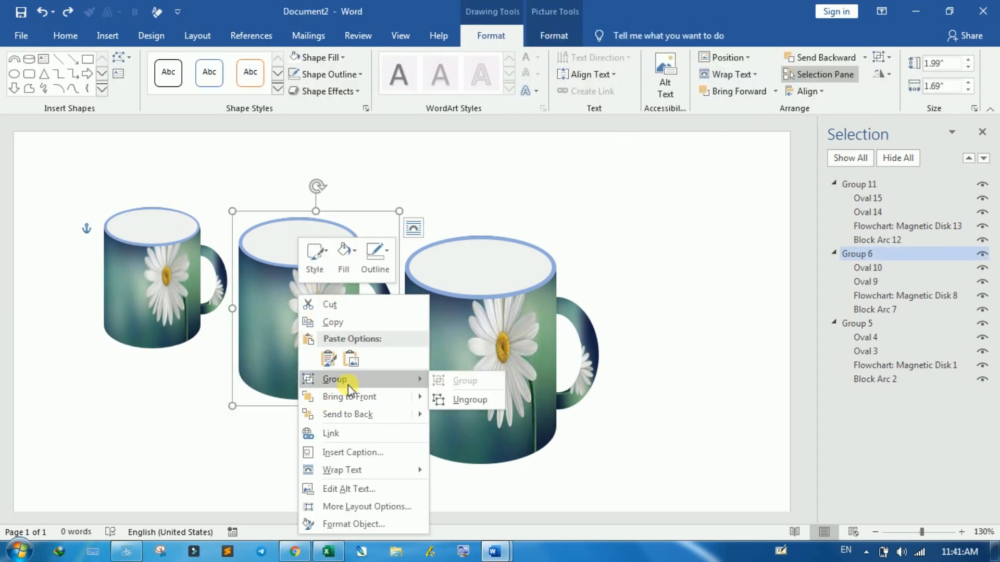
{"action": "left_click", "coordinate": [475, 400]}
{"action": "left_click", "coordinate": [485, 340]}
{"action": "right_click", "coordinate": [485, 340]}
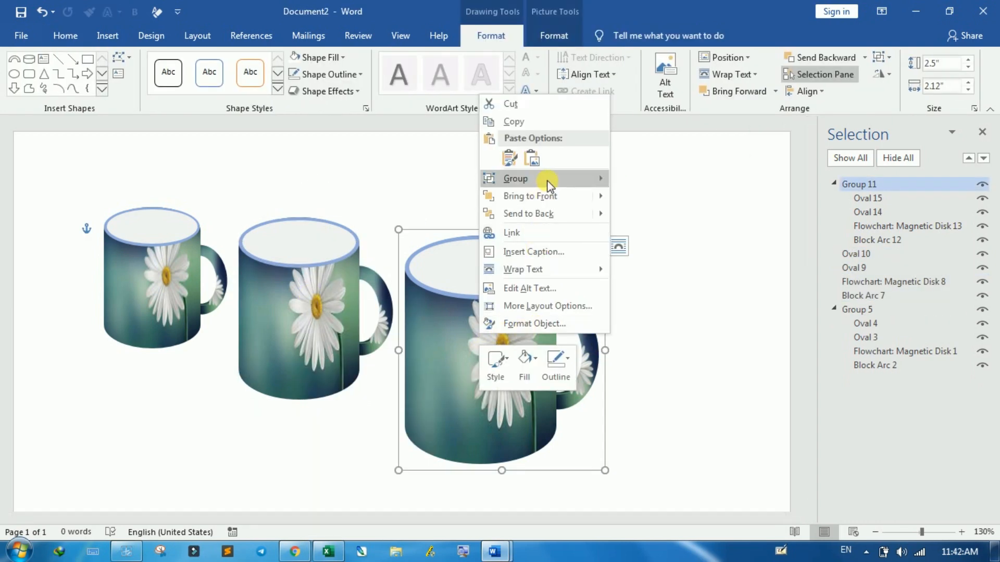
{"action": "mouse_move", "coordinate": [536, 177]}
{"action": "left_click", "coordinate": [654, 197]}
Fill only the middle mug's body with the pink rose picture from a file, then deselect it
{"action": "left_click", "coordinate": [371, 319]}
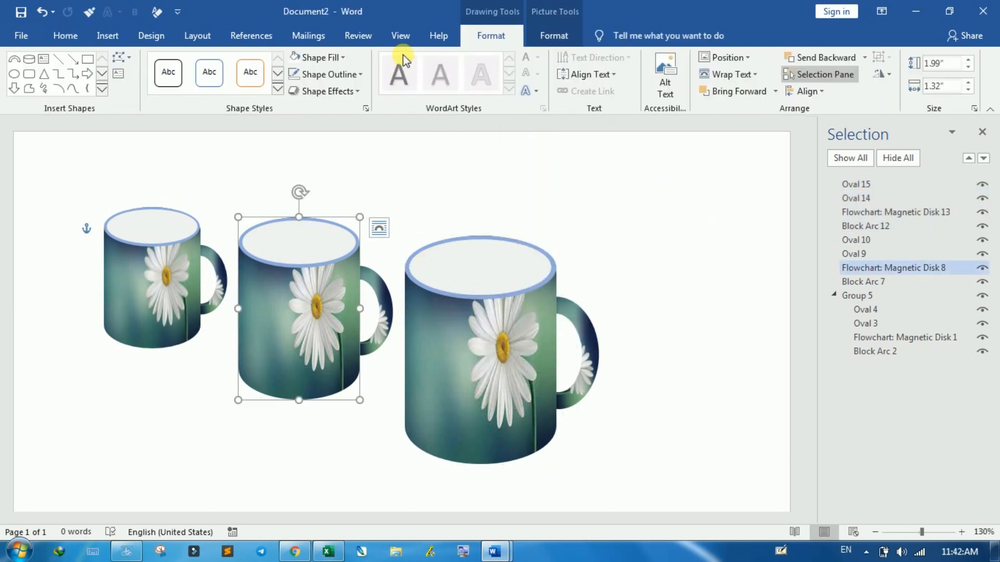
{"action": "left_click", "coordinate": [400, 35]}
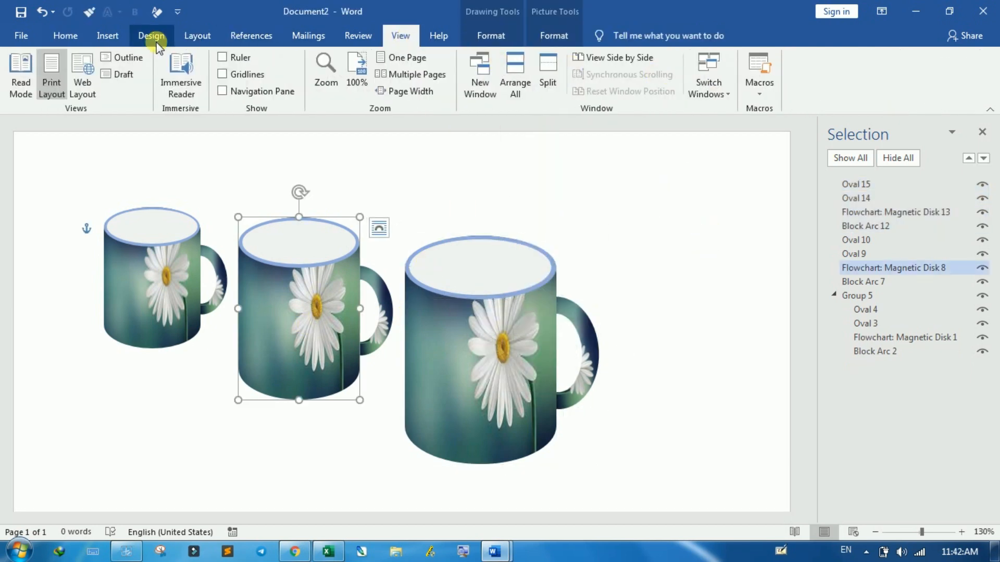
{"action": "left_click", "coordinate": [108, 37]}
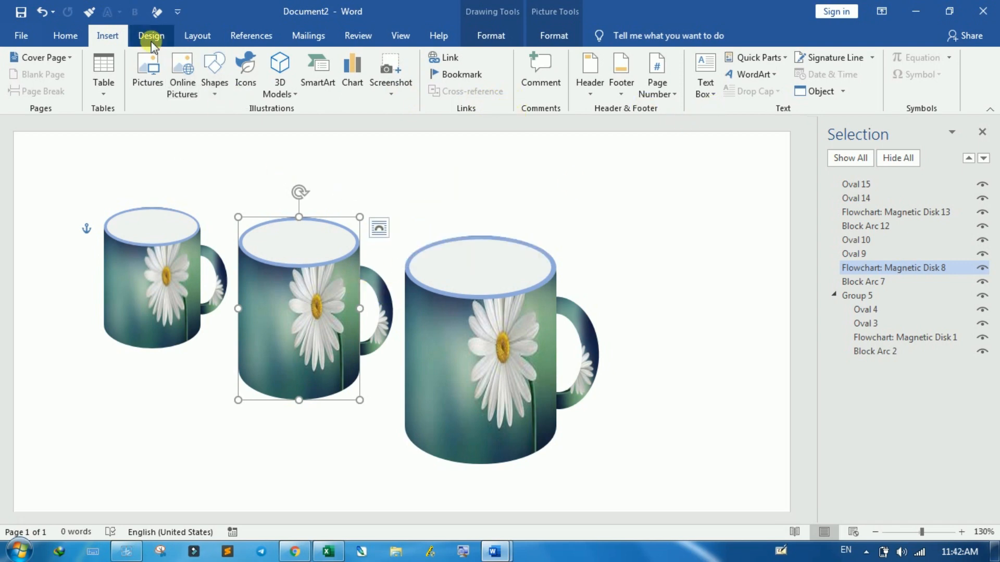
{"action": "left_click", "coordinate": [506, 32]}
{"action": "left_click", "coordinate": [342, 58]}
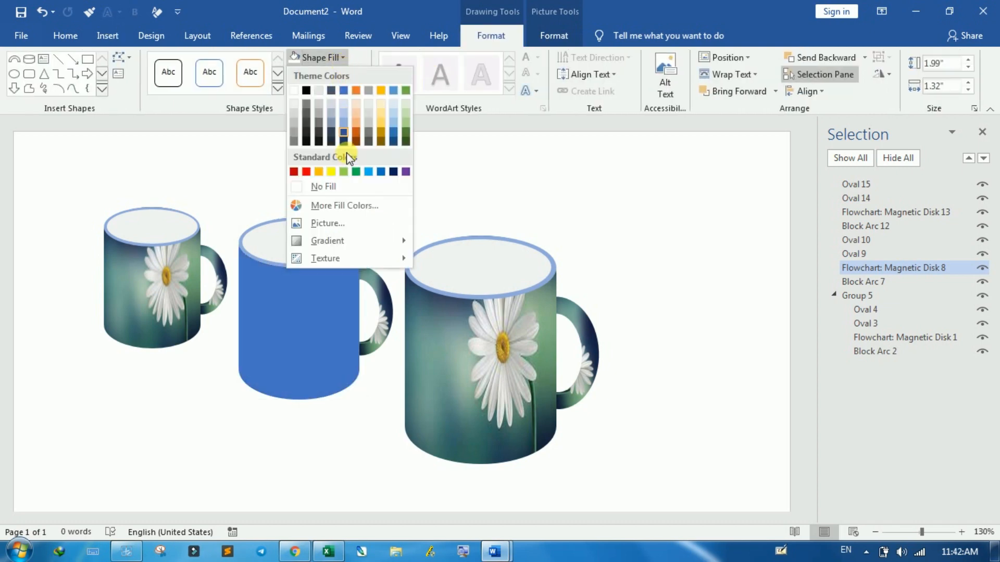
{"action": "left_click", "coordinate": [344, 224]}
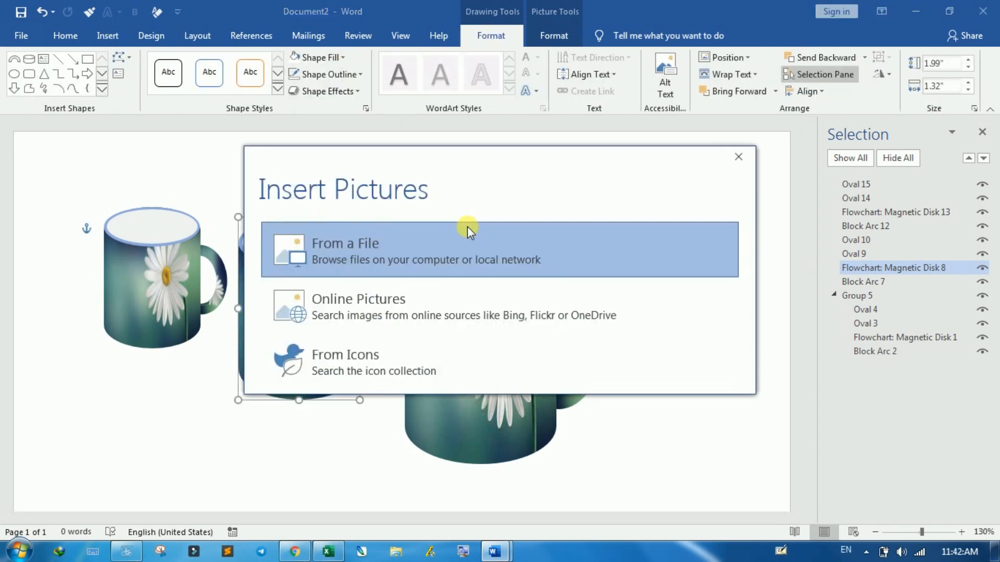
{"action": "left_click", "coordinate": [348, 240]}
{"action": "left_click", "coordinate": [435, 116]}
{"action": "left_click", "coordinate": [393, 326]}
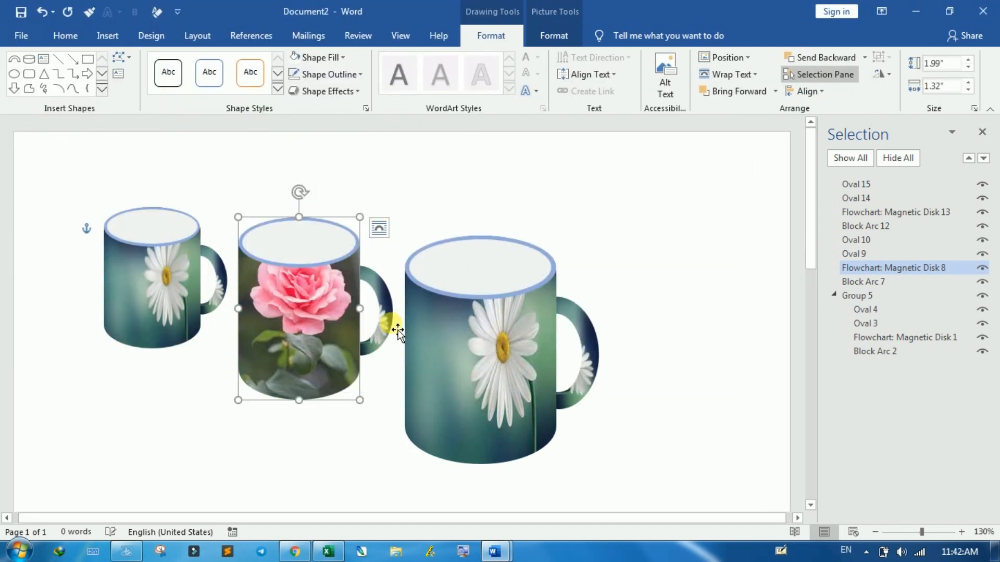
{"action": "left_click", "coordinate": [616, 245]}
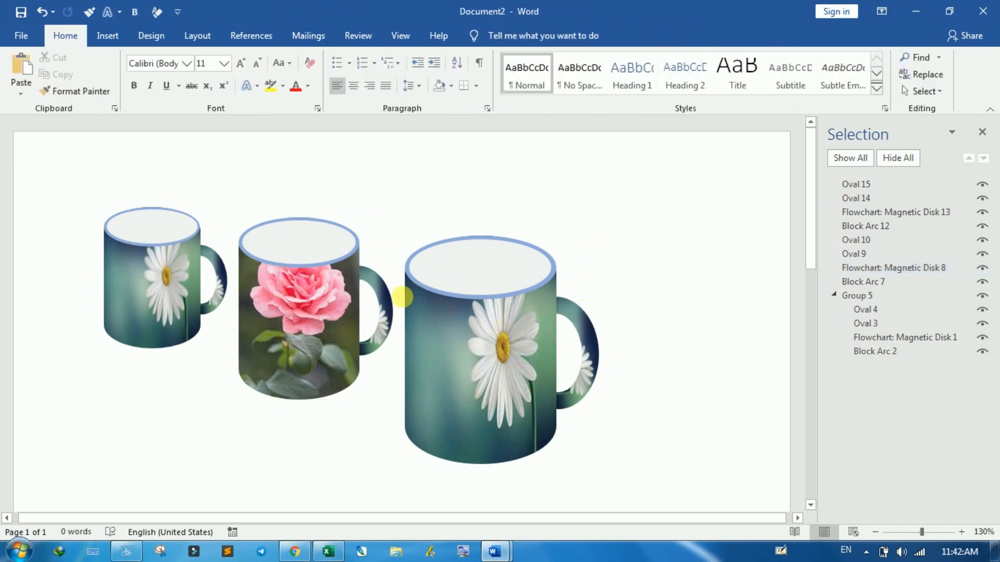
Fill the middle mug's handle with the pink rose picture F2.jpg from a file, and deselect it
{"action": "left_click", "coordinate": [390, 301]}
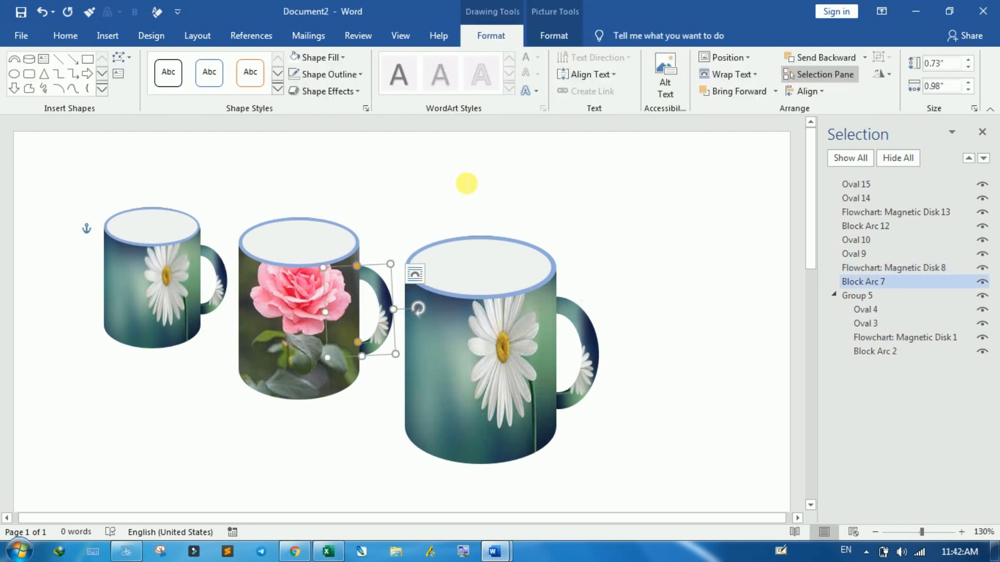
{"action": "left_click", "coordinate": [346, 57]}
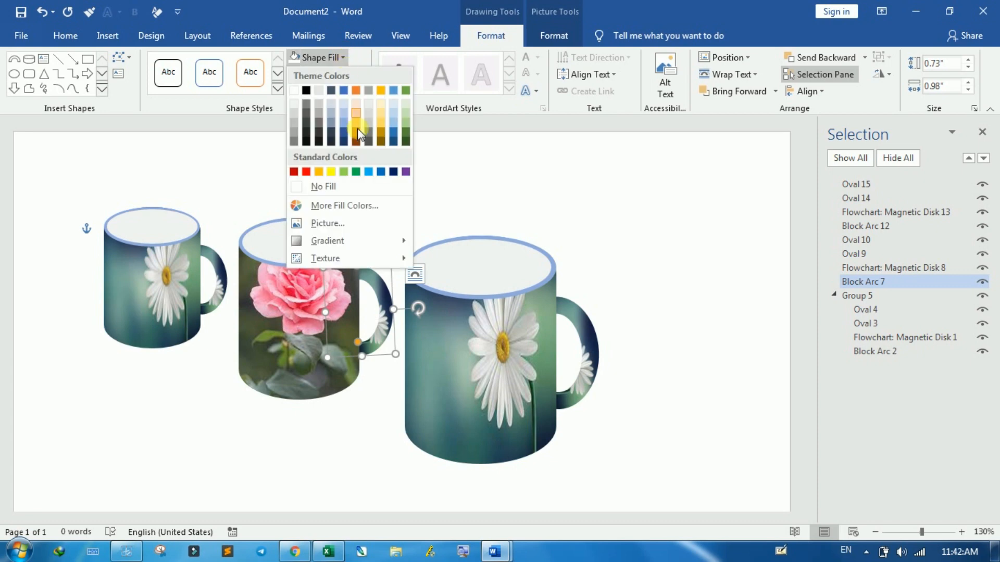
{"action": "left_click", "coordinate": [369, 221]}
{"action": "left_click", "coordinate": [345, 247]}
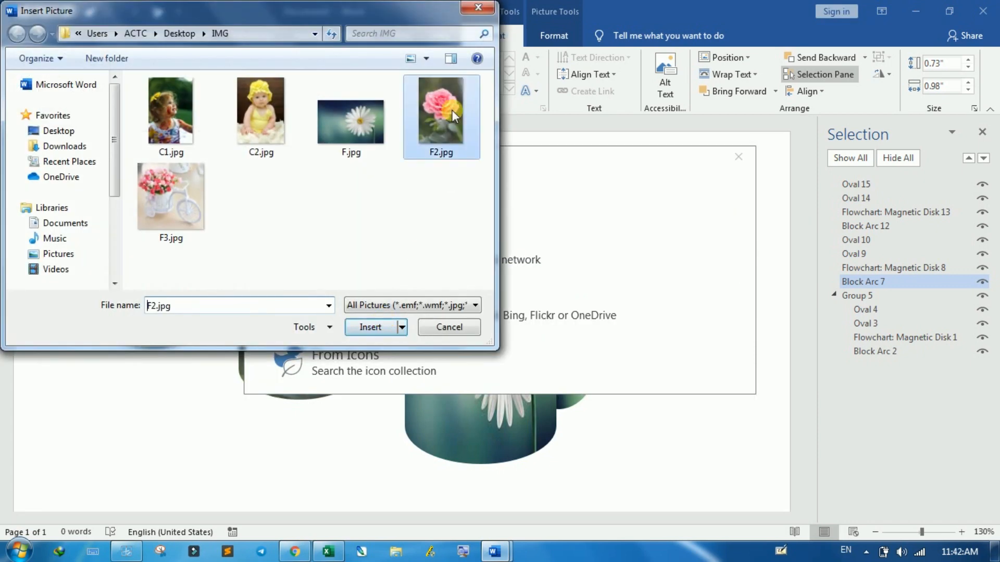
{"action": "double_click", "coordinate": [452, 110]}
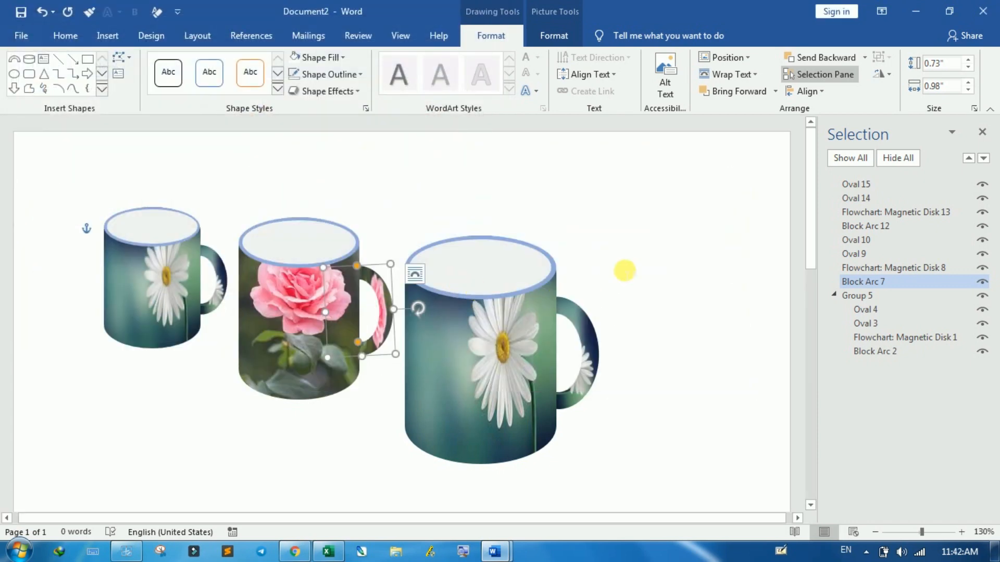
{"action": "left_click", "coordinate": [625, 268]}
Fill the largest mug's body with the flower bicycle picture F3.jpg from a file
{"action": "left_click", "coordinate": [501, 378]}
{"action": "left_click", "coordinate": [341, 57]}
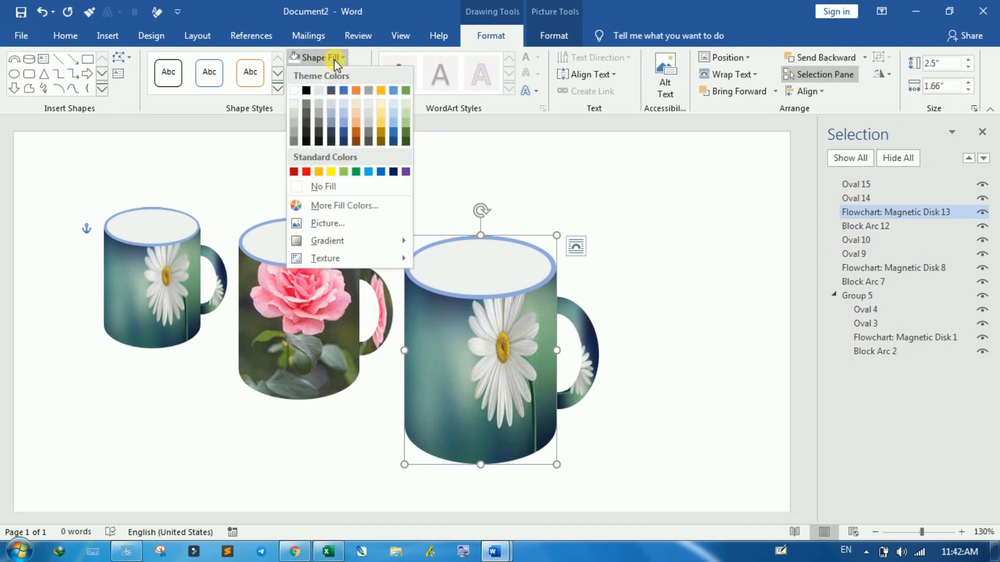
{"action": "left_click", "coordinate": [349, 220]}
{"action": "left_click", "coordinate": [350, 251]}
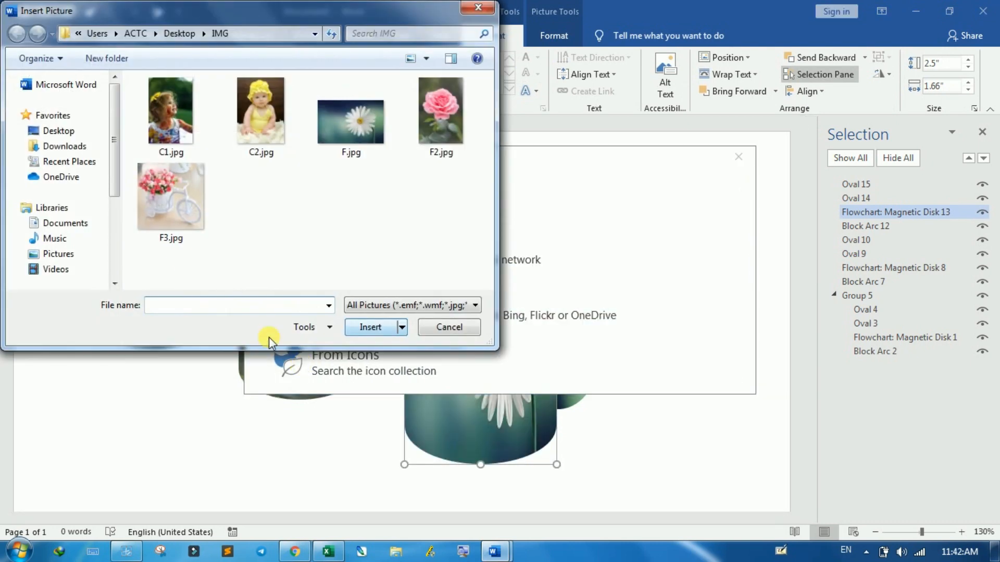
{"action": "double_click", "coordinate": [169, 201]}
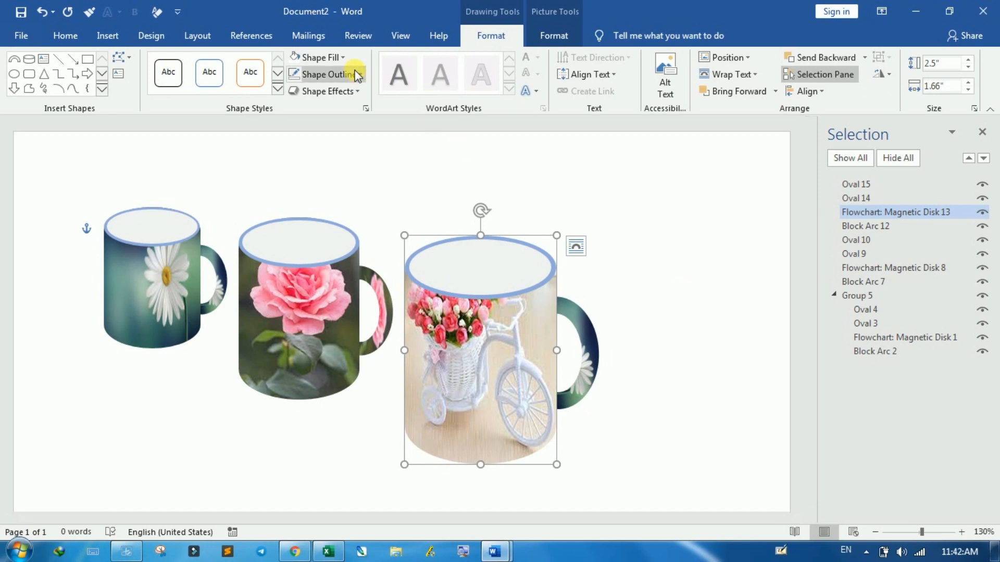
Recolor the largest mug's body with the second-darkest Blue-Gray, Text 2 shade as a solid fill
{"action": "left_click", "coordinate": [312, 57]}
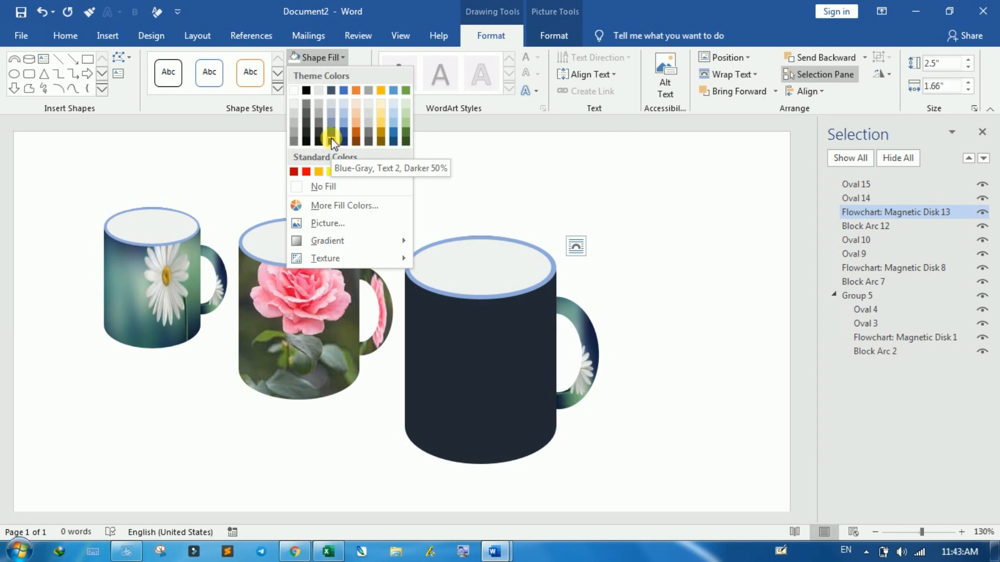
{"action": "left_click", "coordinate": [331, 130]}
{"action": "left_click", "coordinate": [682, 241]}
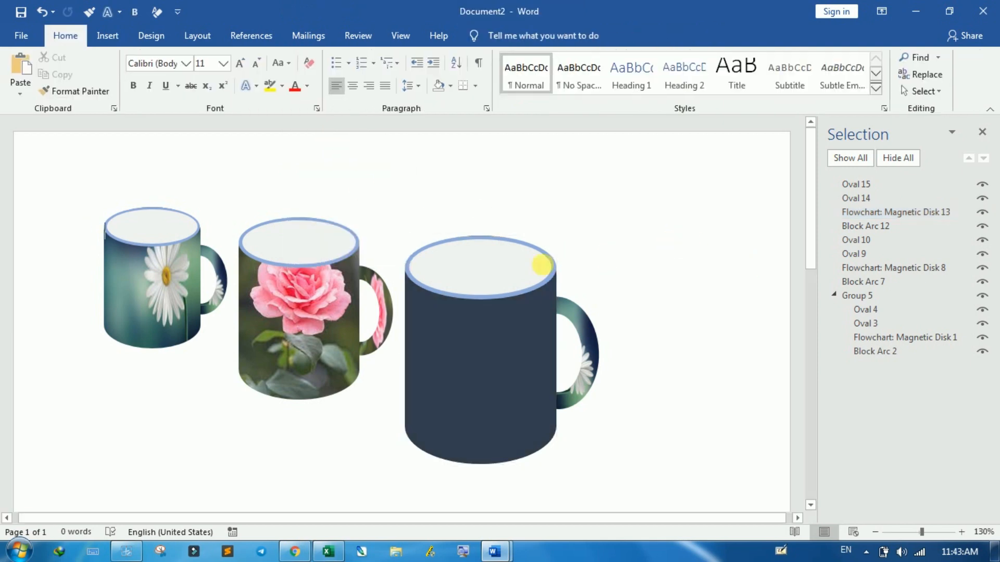
Fill the inner oval of the largest mug's opening with the same dark blue-gray as its body
{"action": "left_click", "coordinate": [532, 295]}
{"action": "left_click", "coordinate": [343, 58]}
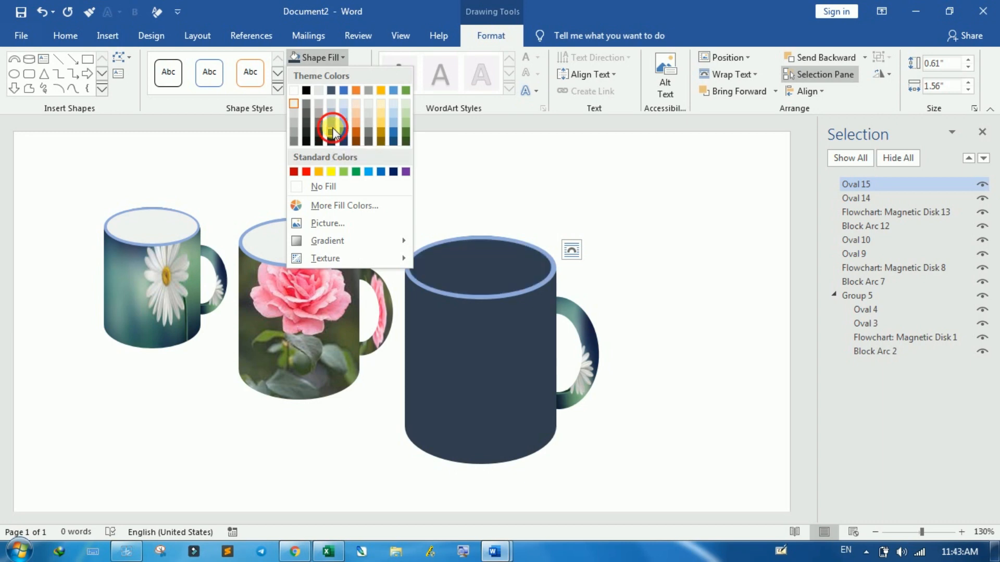
{"action": "left_click", "coordinate": [332, 127]}
{"action": "left_click", "coordinate": [648, 234]}
Fill the largest mug's handle with the same dark blue-gray as its body, and deselect it
{"action": "left_click", "coordinate": [585, 327]}
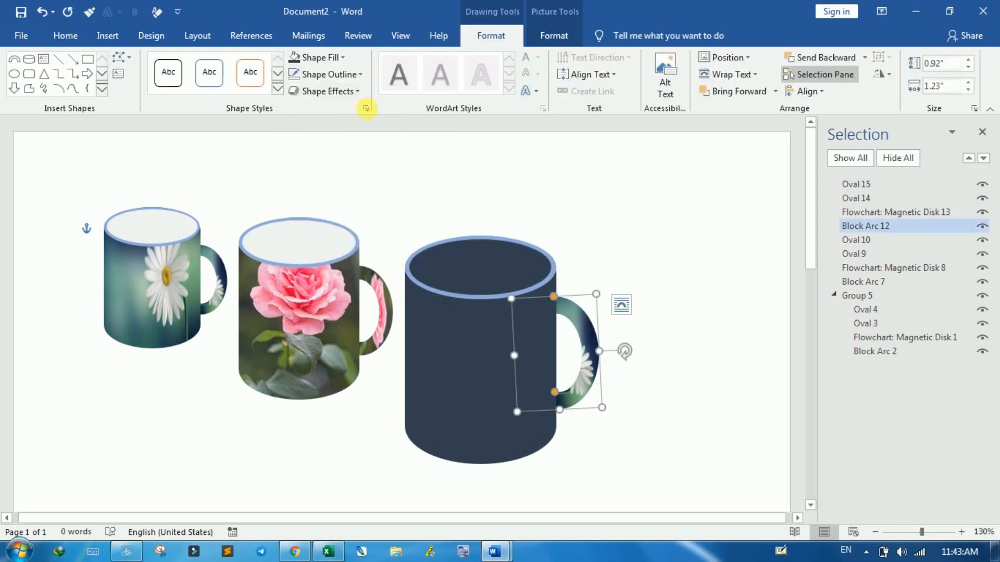
{"action": "left_click", "coordinate": [337, 58]}
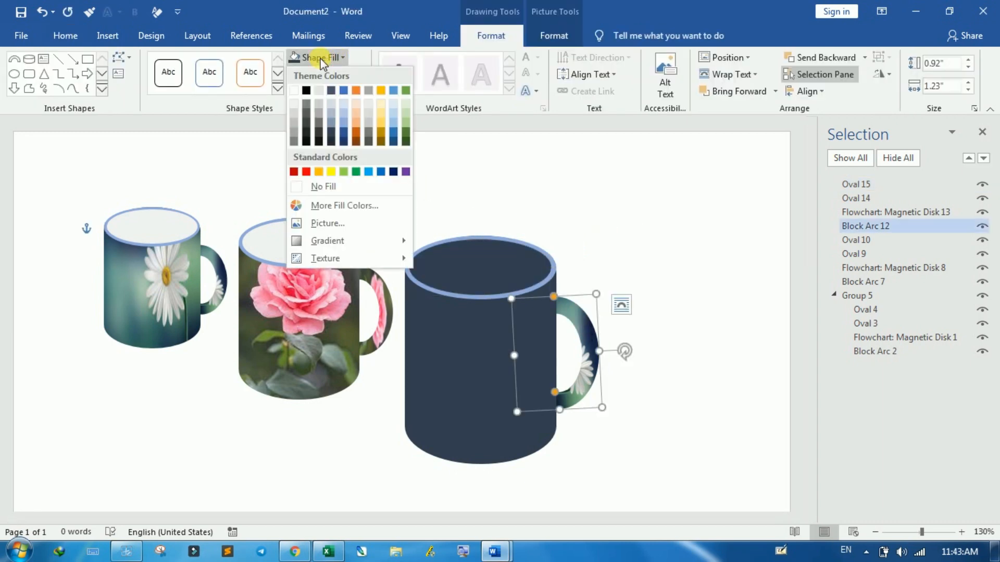
{"action": "left_click", "coordinate": [332, 130]}
{"action": "left_click", "coordinate": [669, 226]}
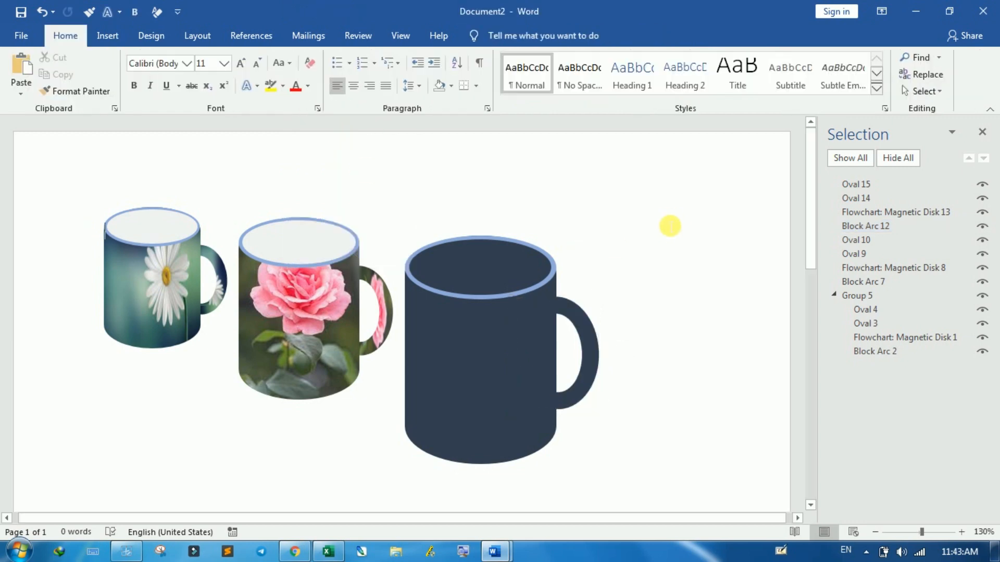